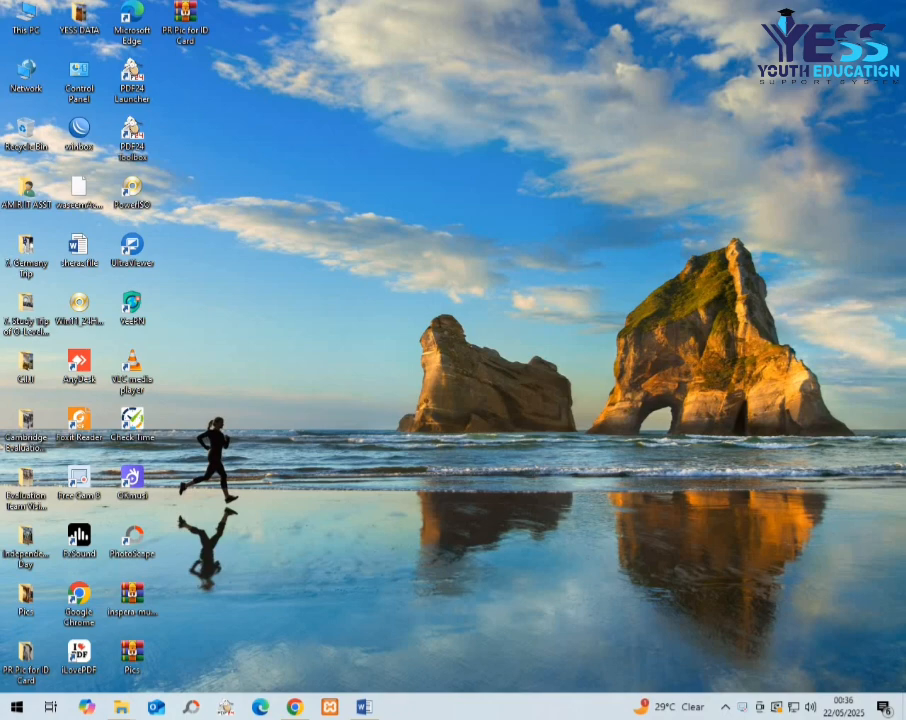
# Launch Word with winword, create a blank document and maximize its window
pyautogui.press('super+r')
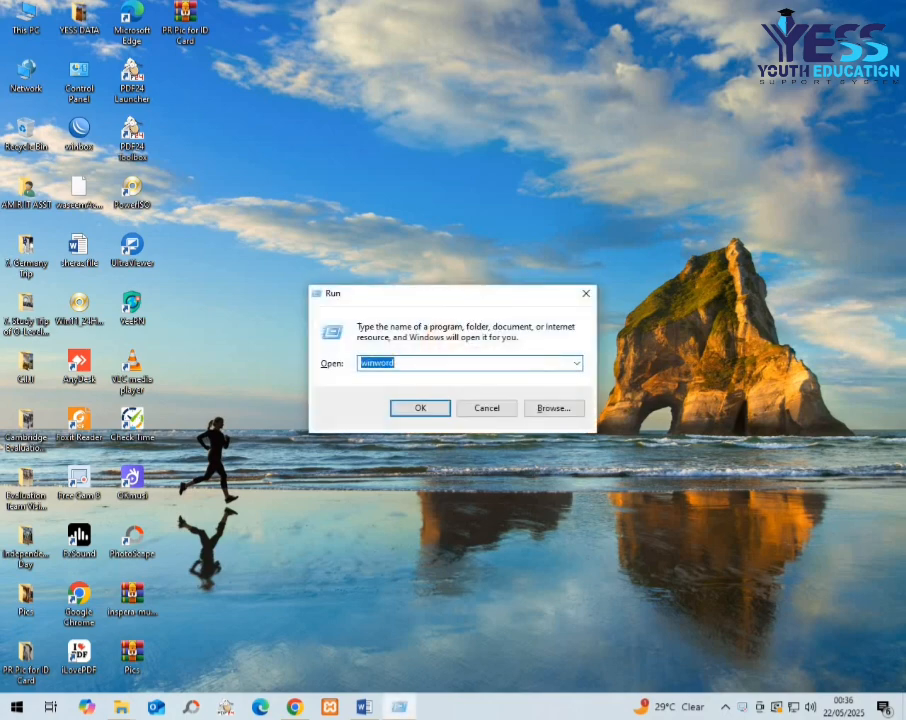
pyautogui.press('Return')
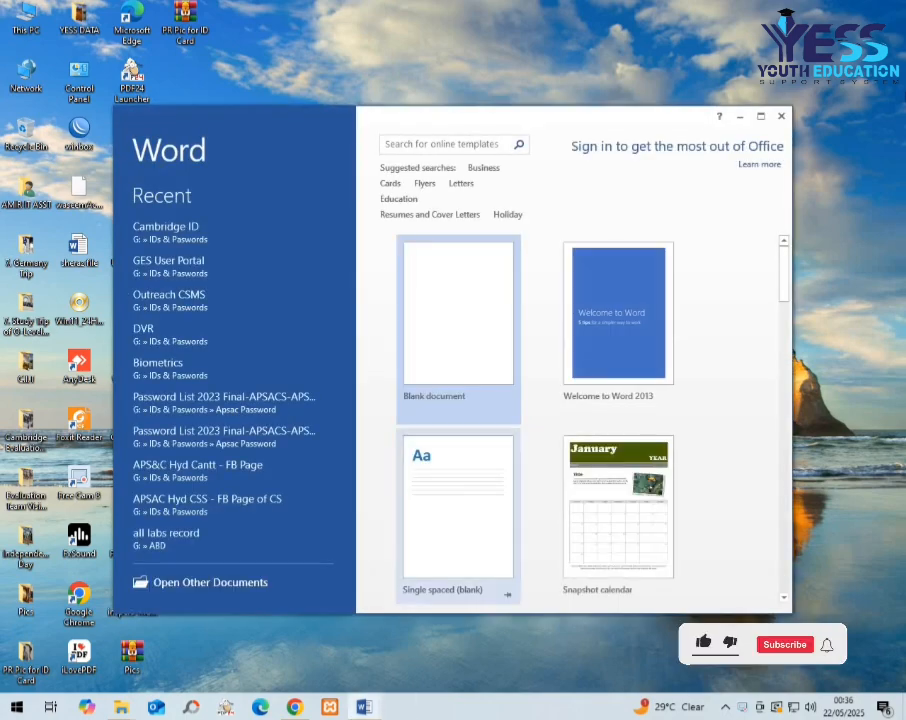
pyautogui.click(431, 330)
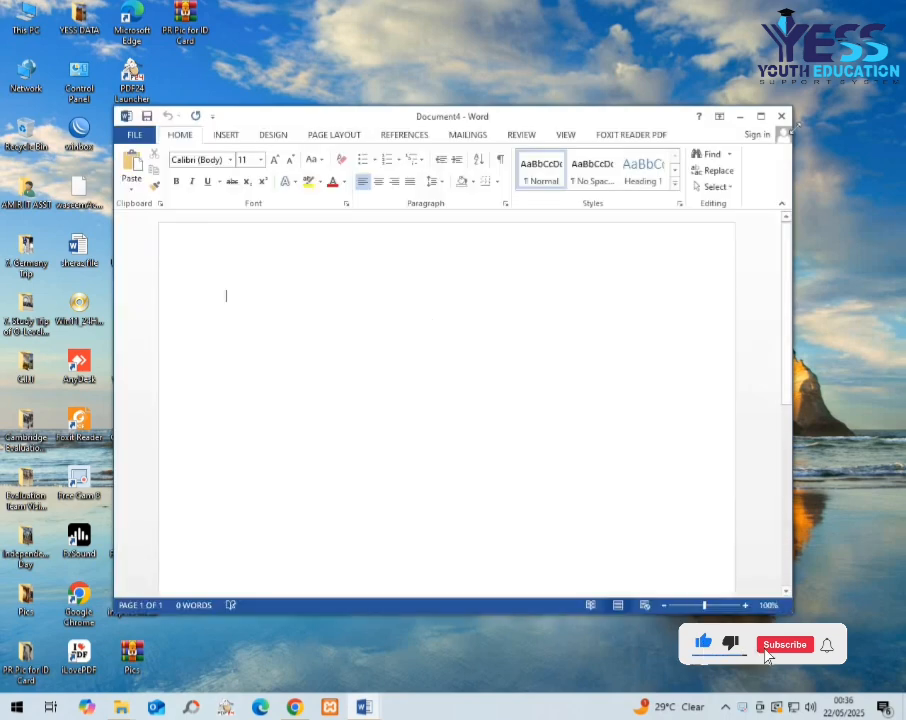
pyautogui.click(760, 116)
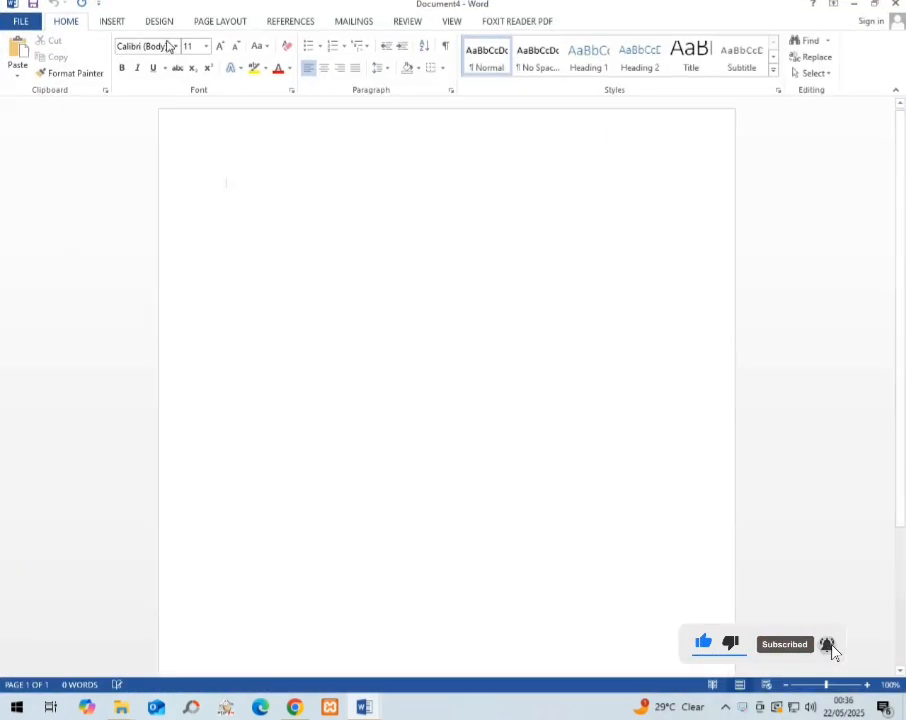
# Look over the built-in table of contents styles without inserting one
pyautogui.click(244, 23)
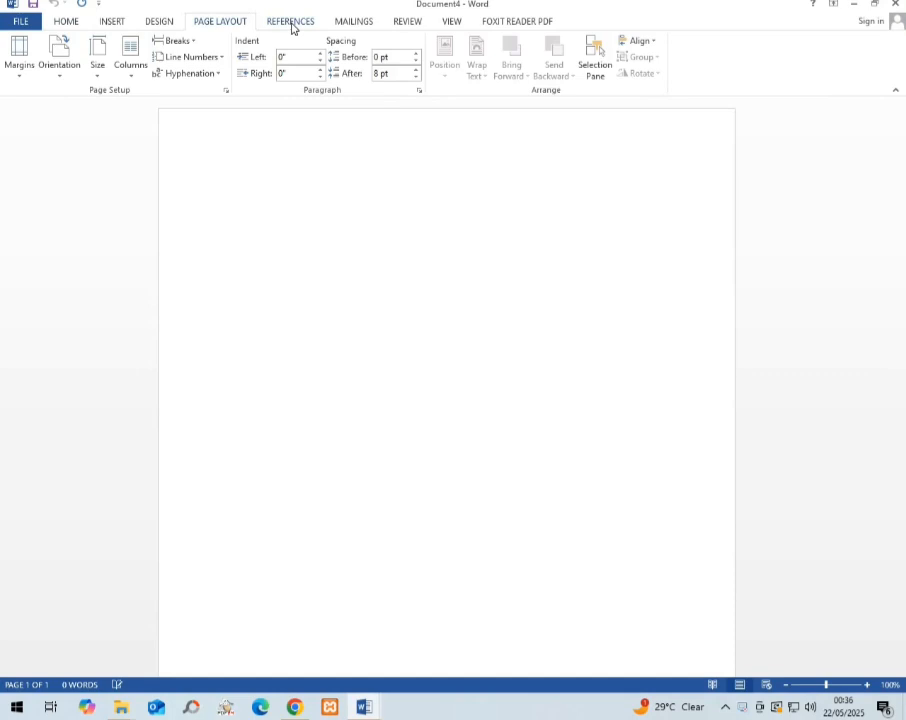
pyautogui.click(292, 22)
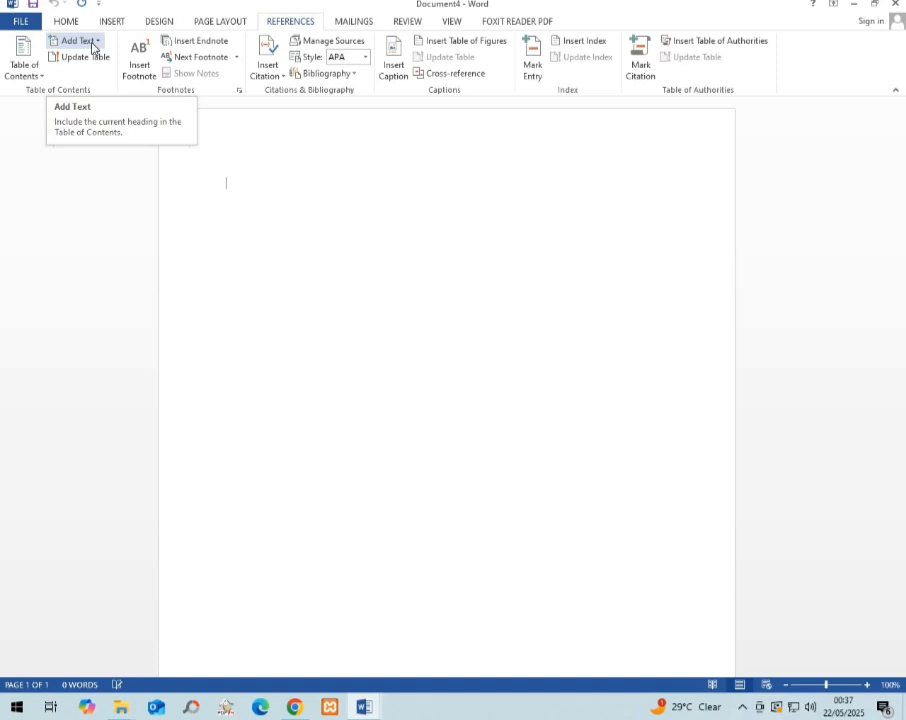
pyautogui.click(24, 66)
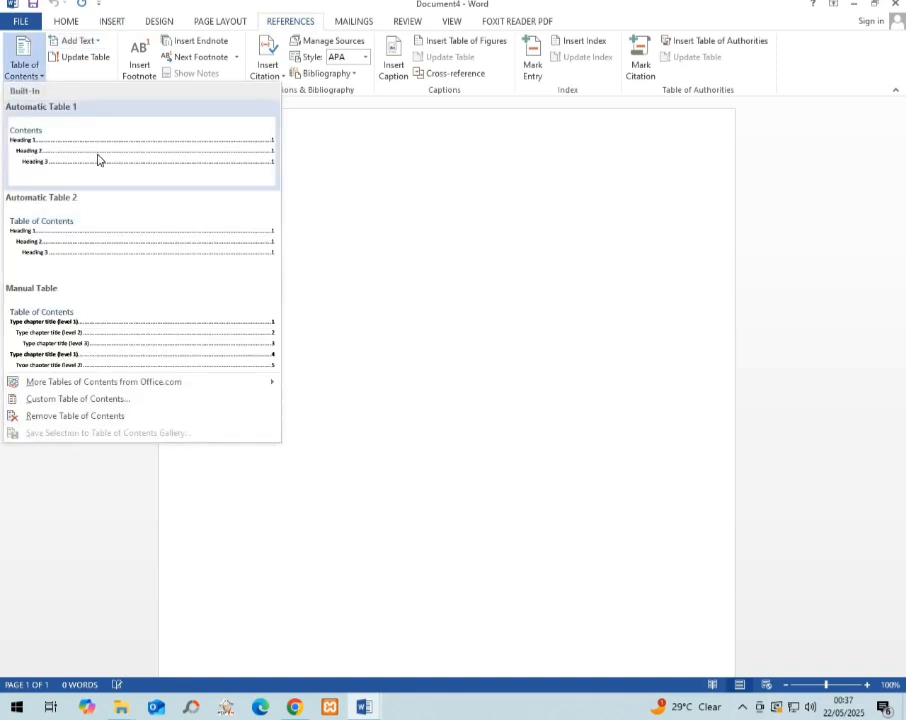
pyautogui.click(301, 159)
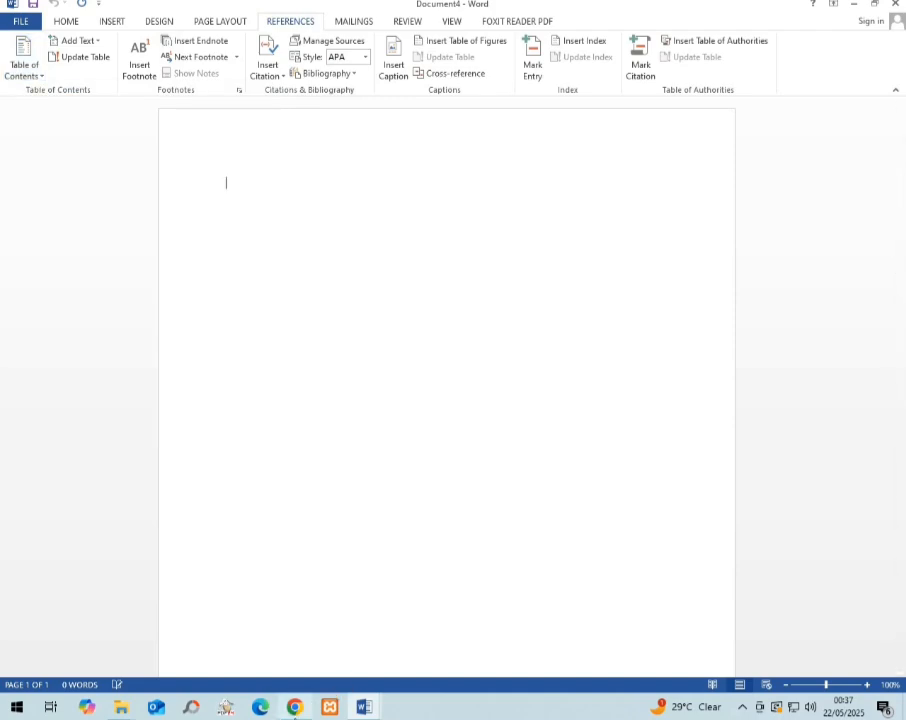
# Switch to Chrome, close the YouTube page and review the selected computer generations text in ChatGPT
pyautogui.moveTo(295, 708)
pyautogui.click(295, 625)
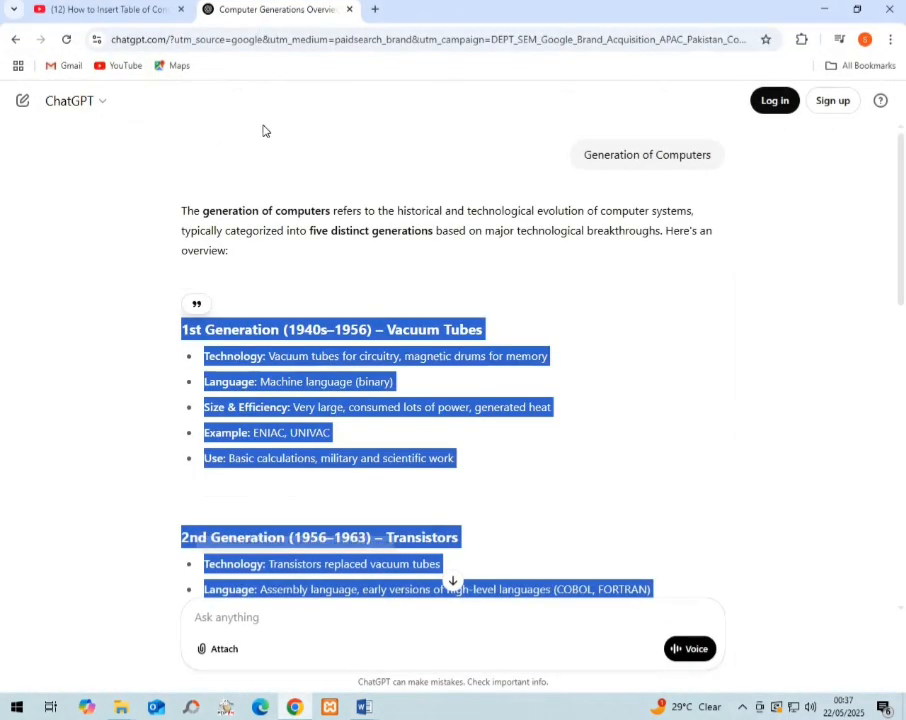
pyautogui.click(181, 10)
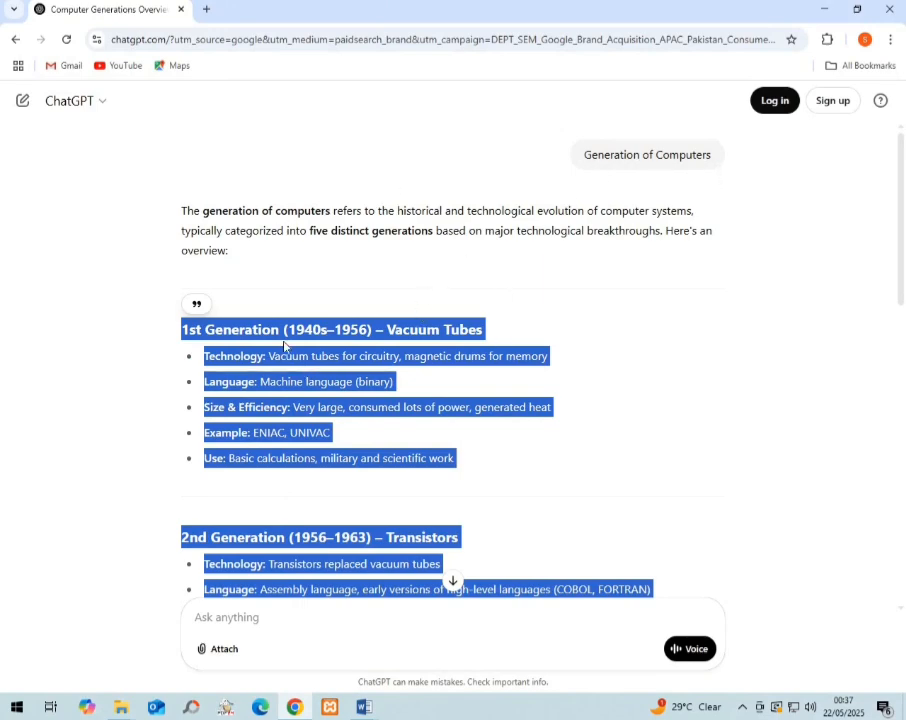
pyautogui.scroll(-8, 453, 380)
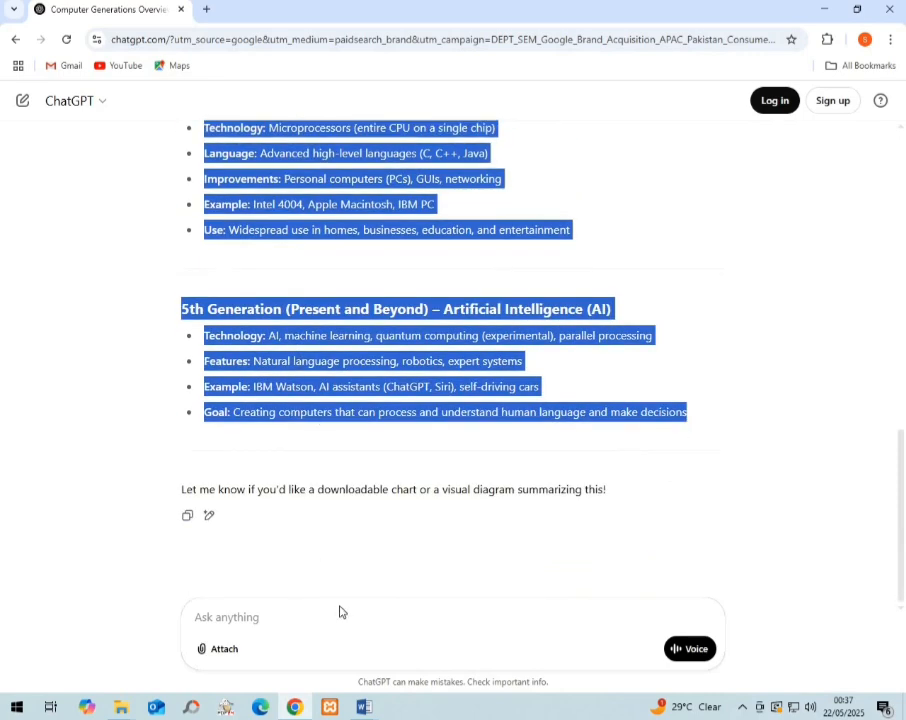
# Switch to the blank Document1 in Word and paste the copied computer generations text
pyautogui.click(365, 707)
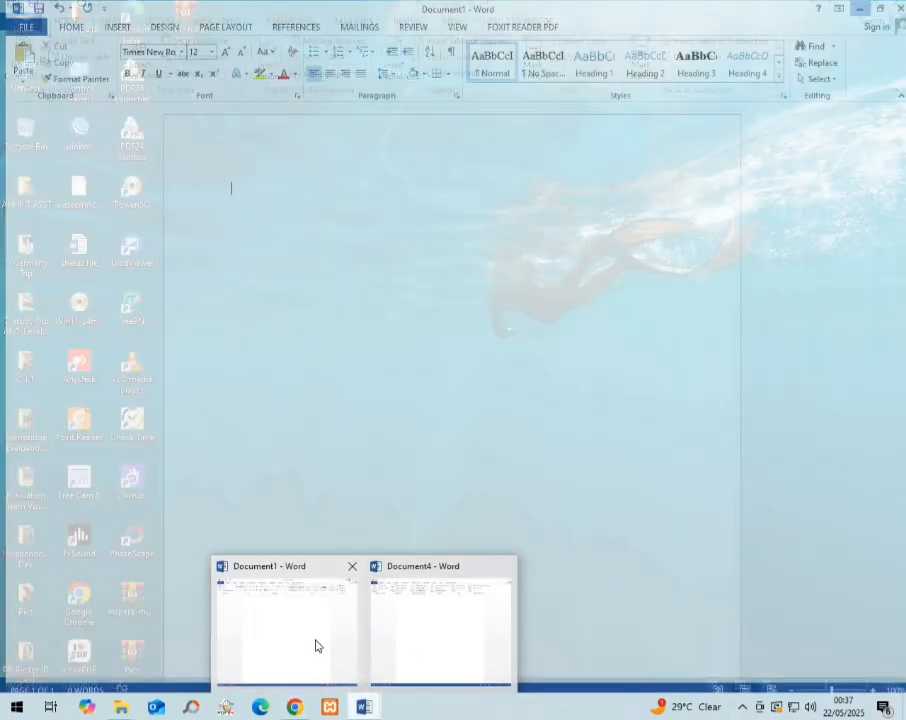
pyautogui.click(316, 645)
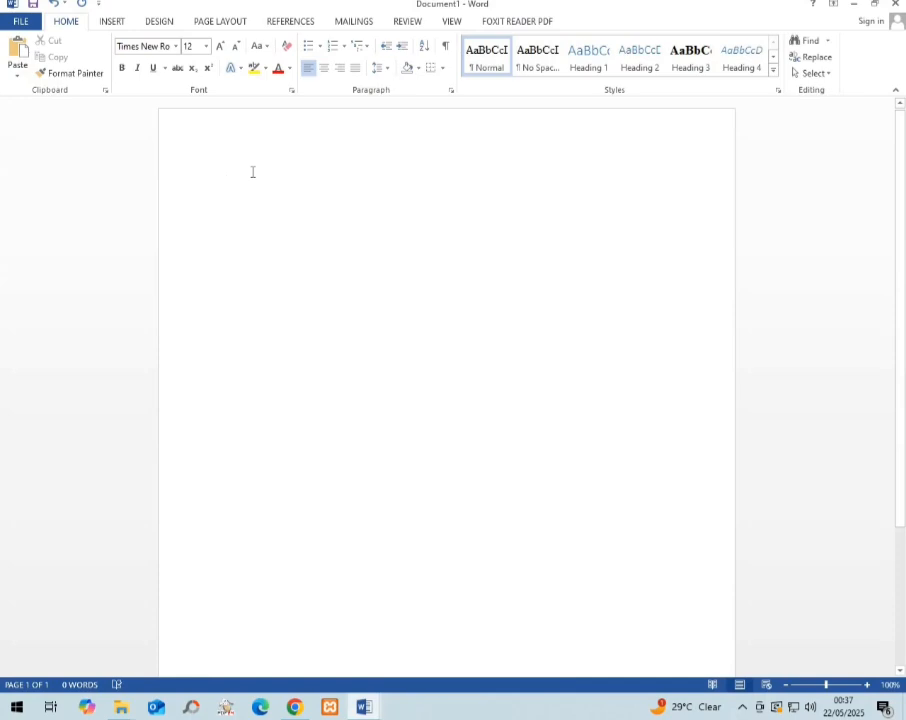
pyautogui.hotkey('ctrl', 'v')
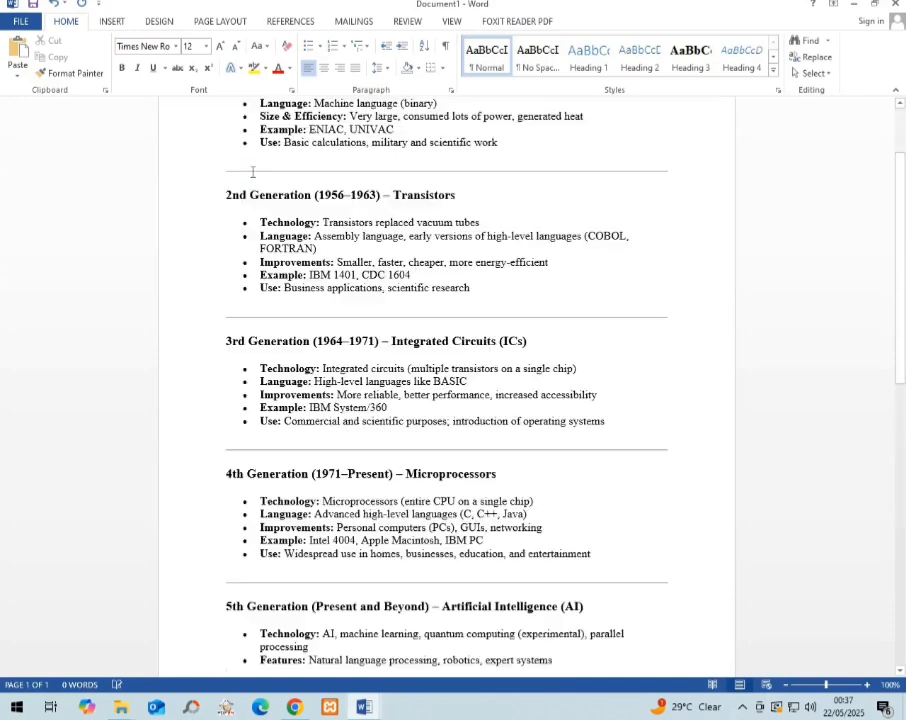
pyautogui.scroll(10, 381, 318)
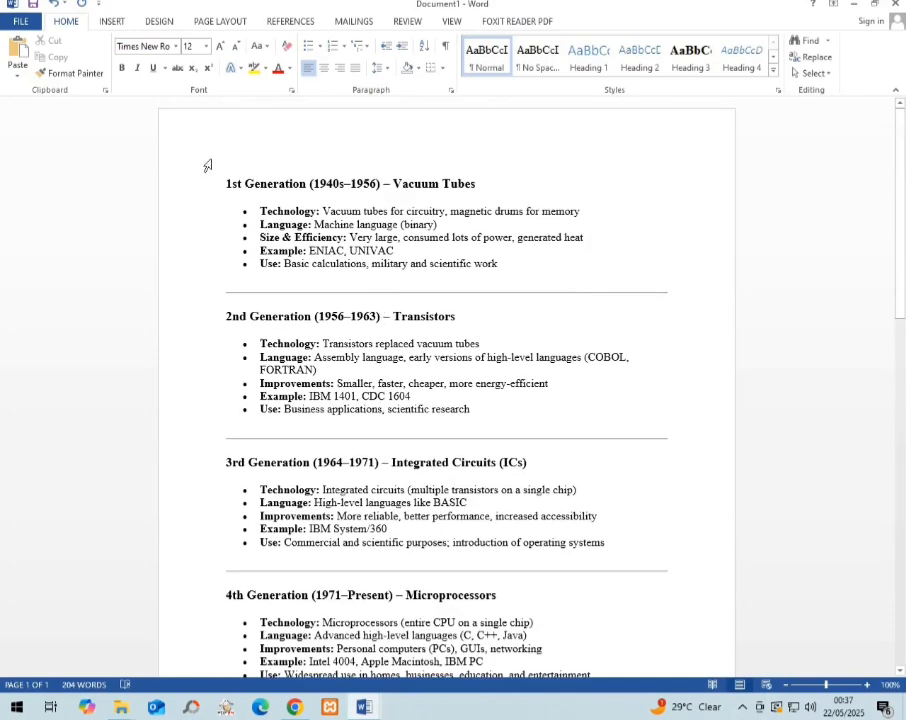
pyautogui.click(227, 316)
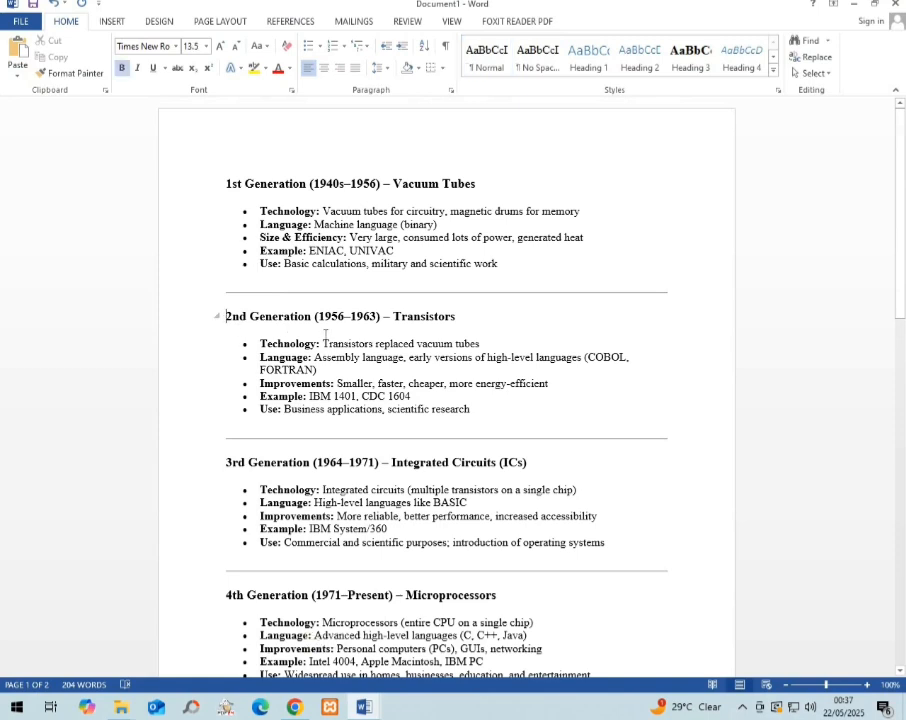
pyautogui.press('Return')
pyautogui.press('Return')
pyautogui.press('Return')
pyautogui.press('Return')
pyautogui.press('Return')
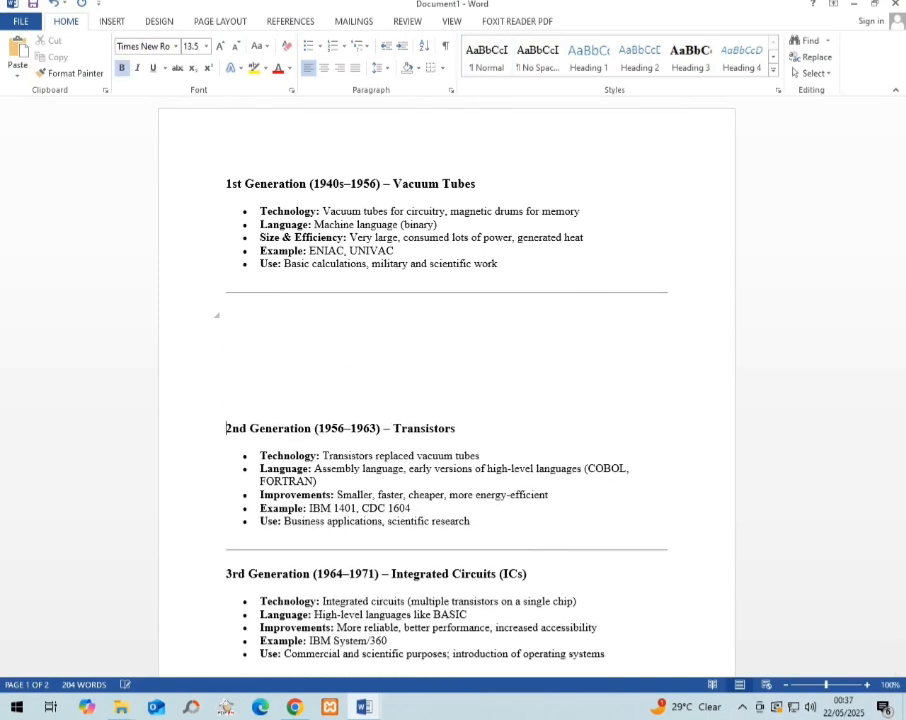
pyautogui.press('BackSpace')
pyautogui.press('BackSpace')
pyautogui.press('BackSpace')
pyautogui.press('BackSpace')
pyautogui.press('BackSpace')
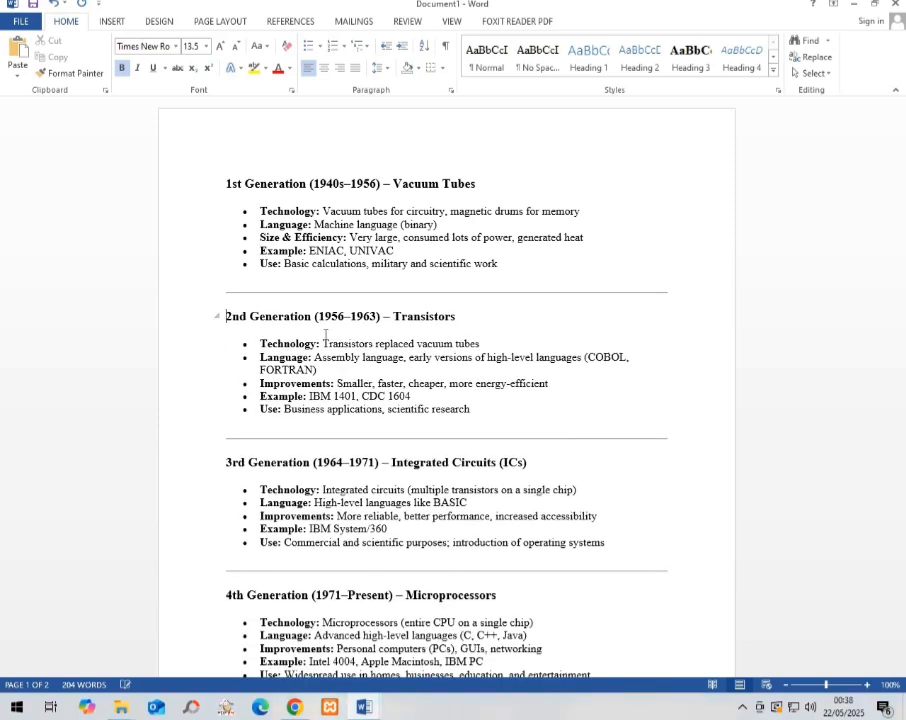
pyautogui.click(259, 396)
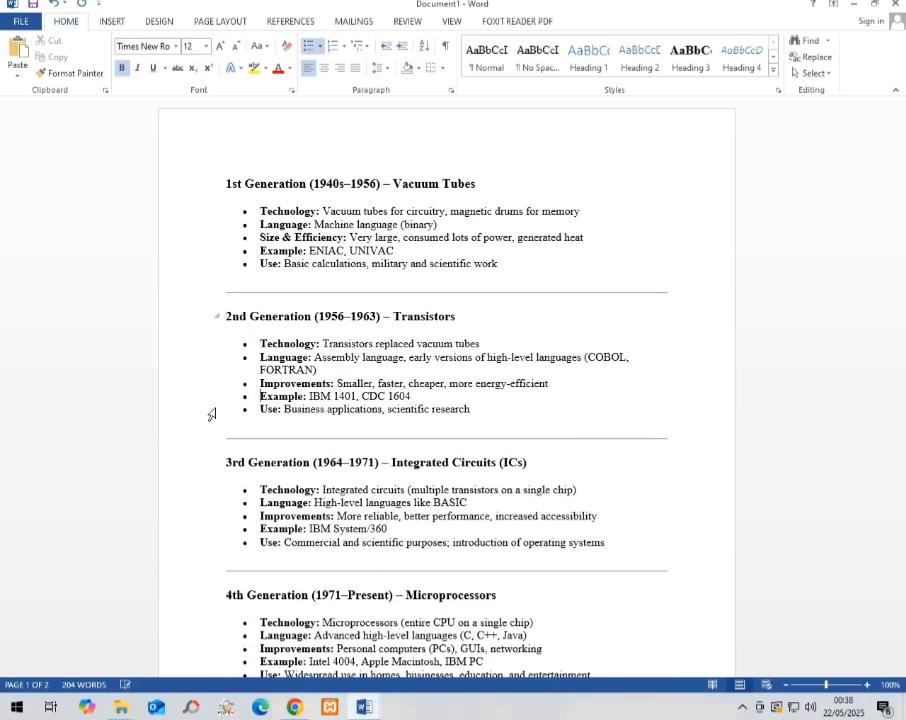
# Insert blank lines above the 3rd Generation heading to move that section onto the second page
pyautogui.click(226, 462)
pyautogui.press('Return')
pyautogui.press('Return')
pyautogui.press('Return')
pyautogui.press('Return')
pyautogui.press('Return')
pyautogui.press('Return')
pyautogui.press('Return')
pyautogui.press('Return')
pyautogui.press('Return')
pyautogui.press('Return')
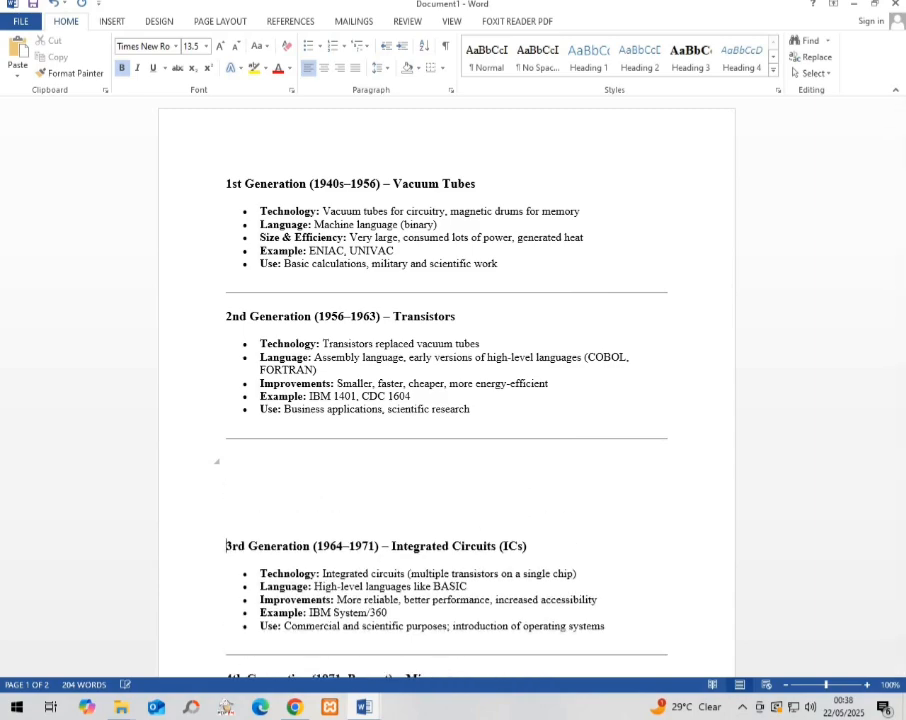
pyautogui.scroll(-6, 220, 460)
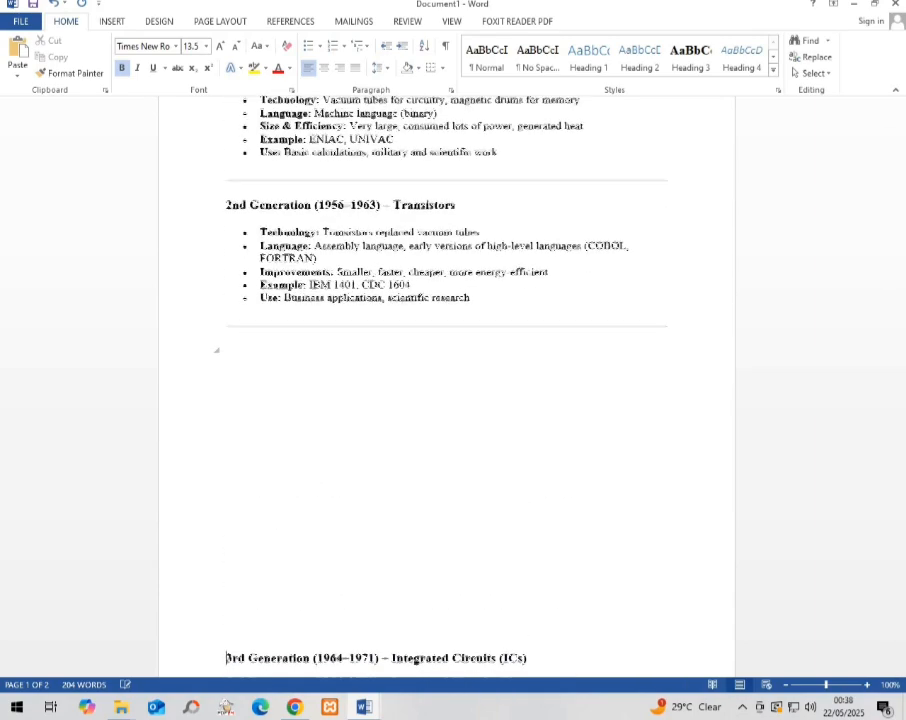
# Insert blank lines above the 5th Generation heading to move that section onto the third page
pyautogui.scroll(-5, 200, 522)
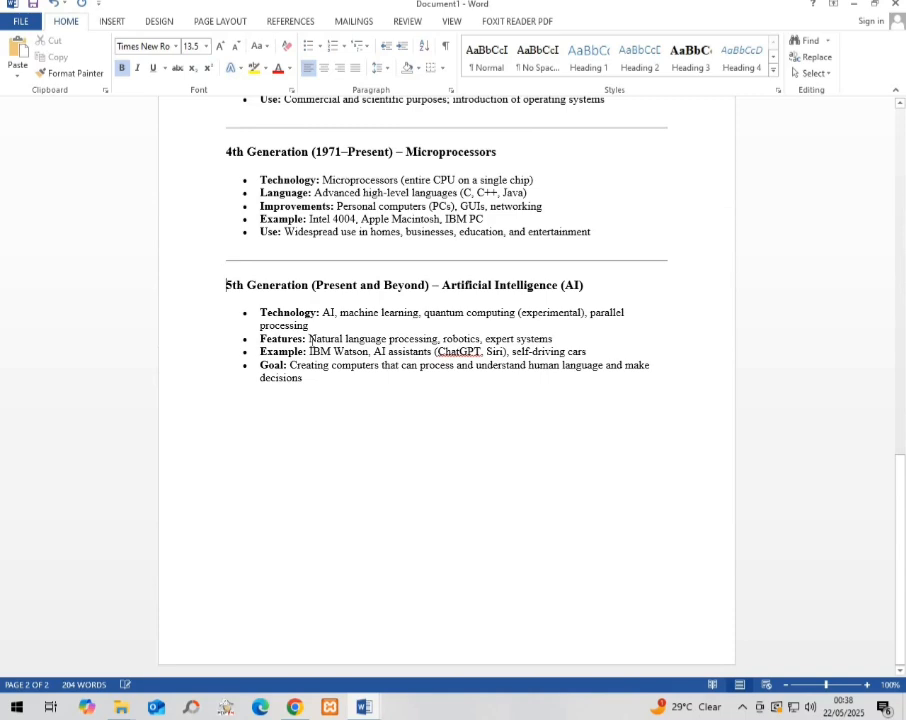
pyautogui.press('Return')
pyautogui.press('Return')
pyautogui.press('Return')
pyautogui.press('Return')
pyautogui.press('Return')
pyautogui.press('Return')
pyautogui.press('Return')
pyautogui.press('Return')
pyautogui.press('Return')
pyautogui.press('Return')
pyautogui.press('Return')
pyautogui.press('Return')
pyautogui.press('Return')
pyautogui.press('Return')
pyautogui.press('Return')
pyautogui.press('Return')
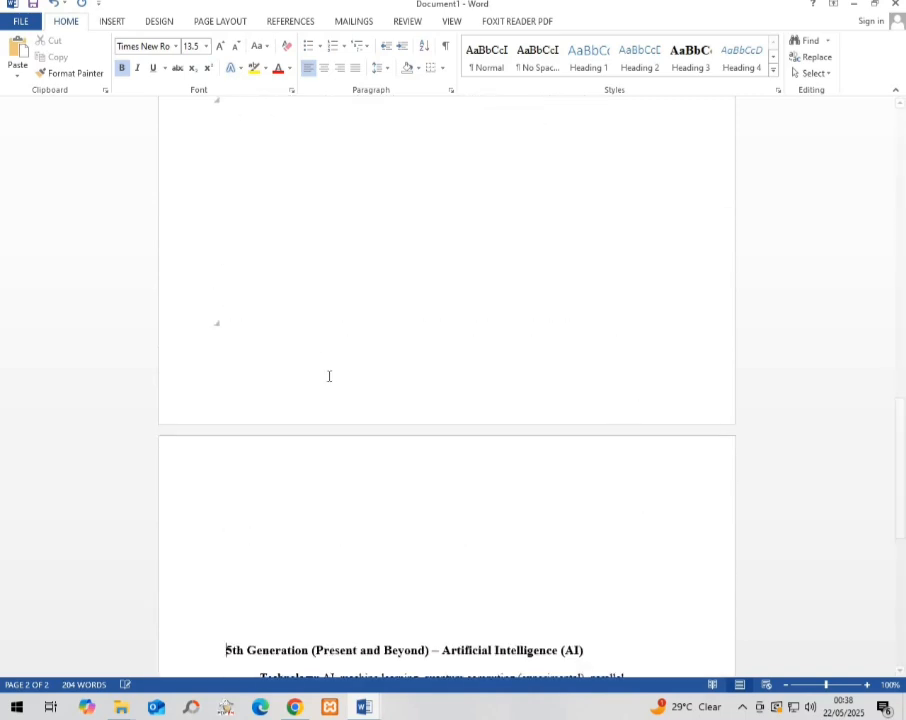
# Insert blank lines above the 4th Generation heading to separate it from the 3rd Generation section
pyautogui.scroll(4, 330, 376)
pyautogui.scroll(6, 330, 376)
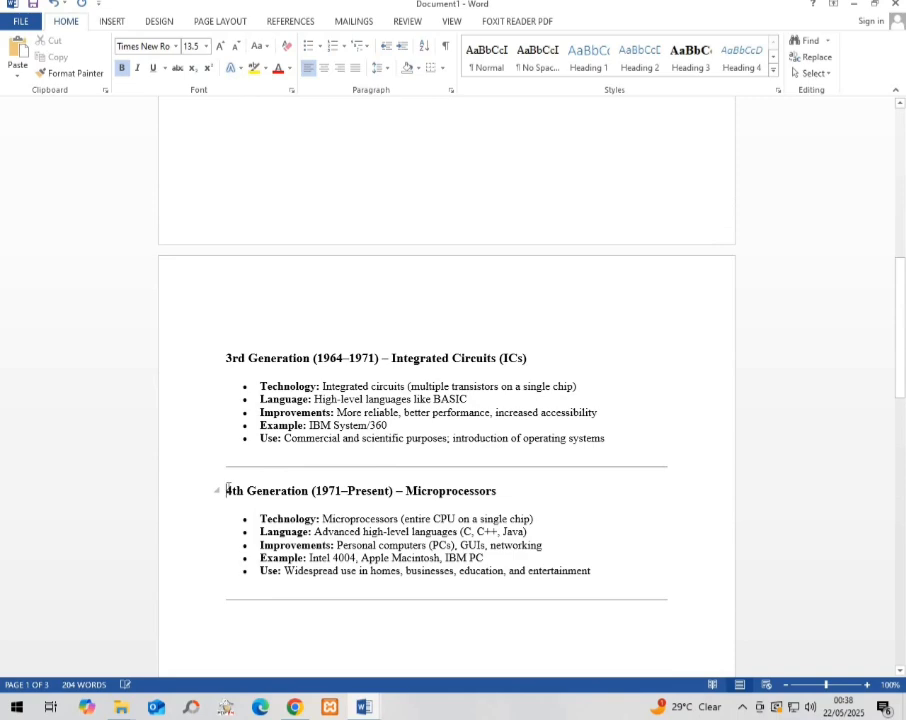
pyautogui.press('Return')
pyautogui.press('Return')
pyautogui.press('Return')
pyautogui.press('Return')
pyautogui.press('Return')
pyautogui.press('Return')
pyautogui.press('Return')
pyautogui.press('Return')
pyautogui.press('Return')
pyautogui.press('Return')
pyautogui.press('Return')
pyautogui.press('Return')
# Insert six blank lines above the 2nd Generation heading to separate it from the 1st Generation section
pyautogui.scroll(8, 347, 465)
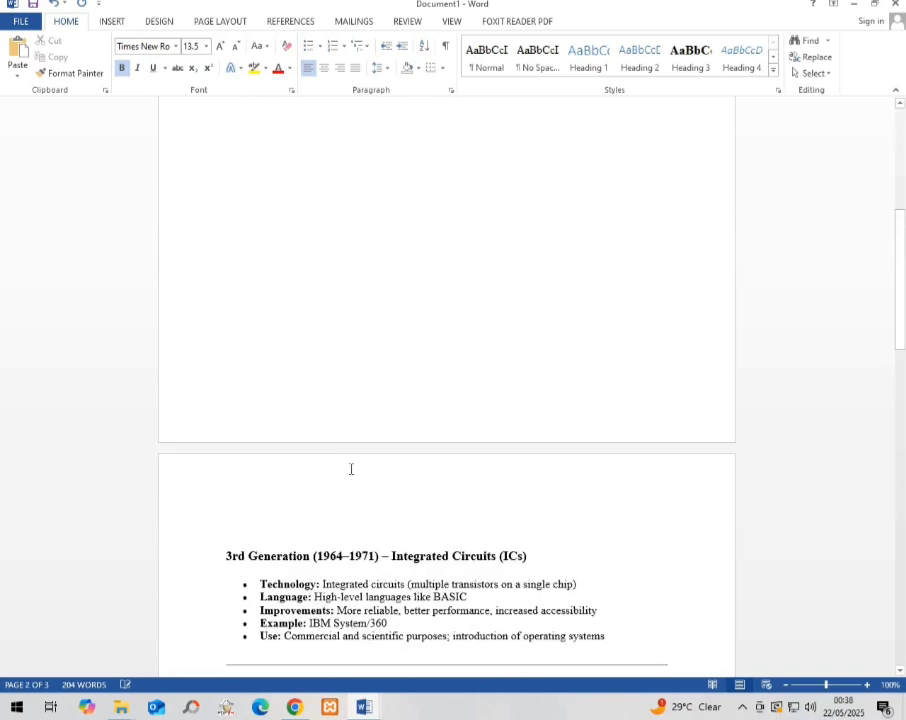
pyautogui.scroll(1, 204, 283)
pyautogui.click(231, 188)
pyautogui.press('Return')
pyautogui.press('Return')
pyautogui.press('Return')
pyautogui.press('Return')
pyautogui.press('Return')
pyautogui.press('Return')
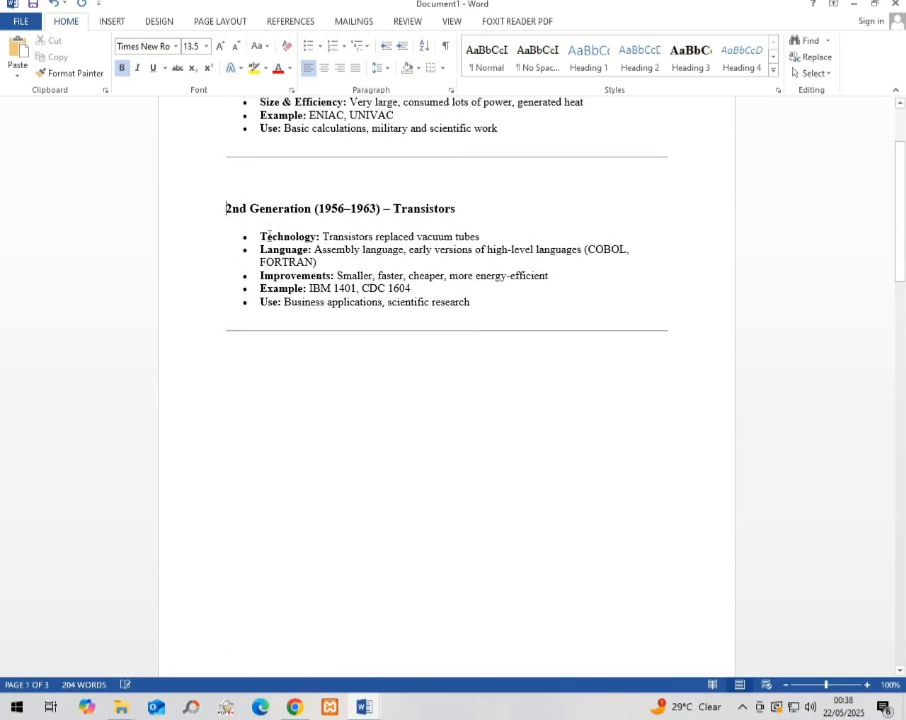
pyautogui.scroll(3, 297, 269)
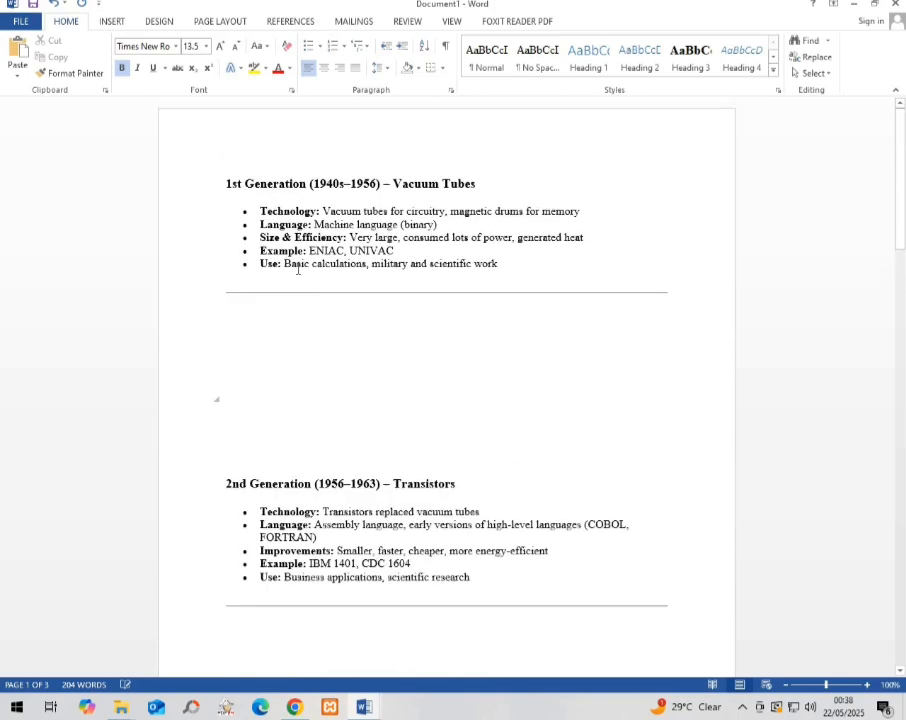
# Update the Normal style to match the formatting of the 2nd Generation heading
pyautogui.click(479, 63)
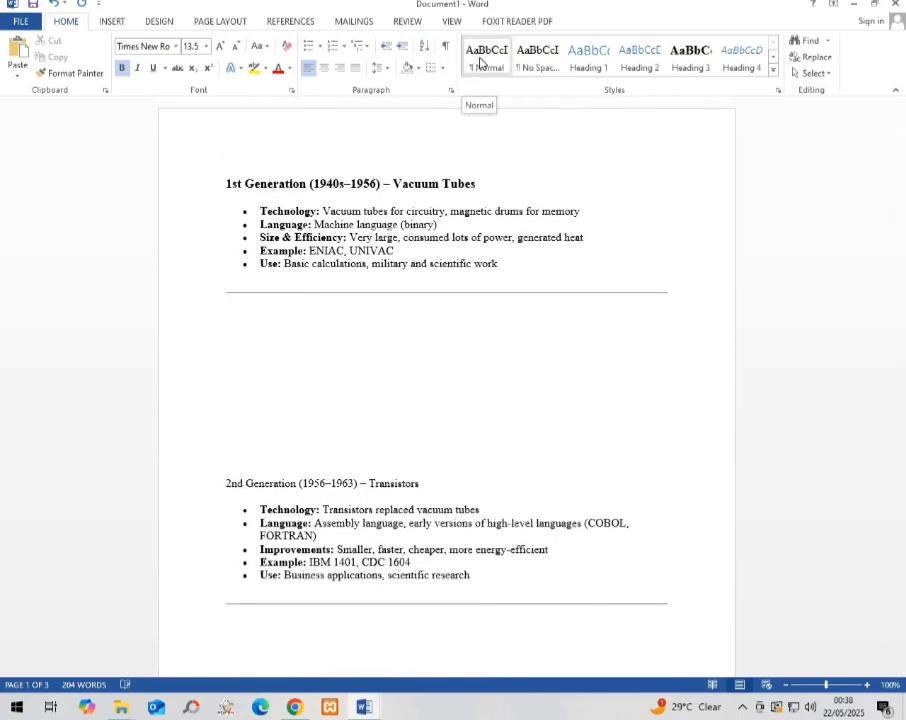
pyautogui.rightClick(481, 64)
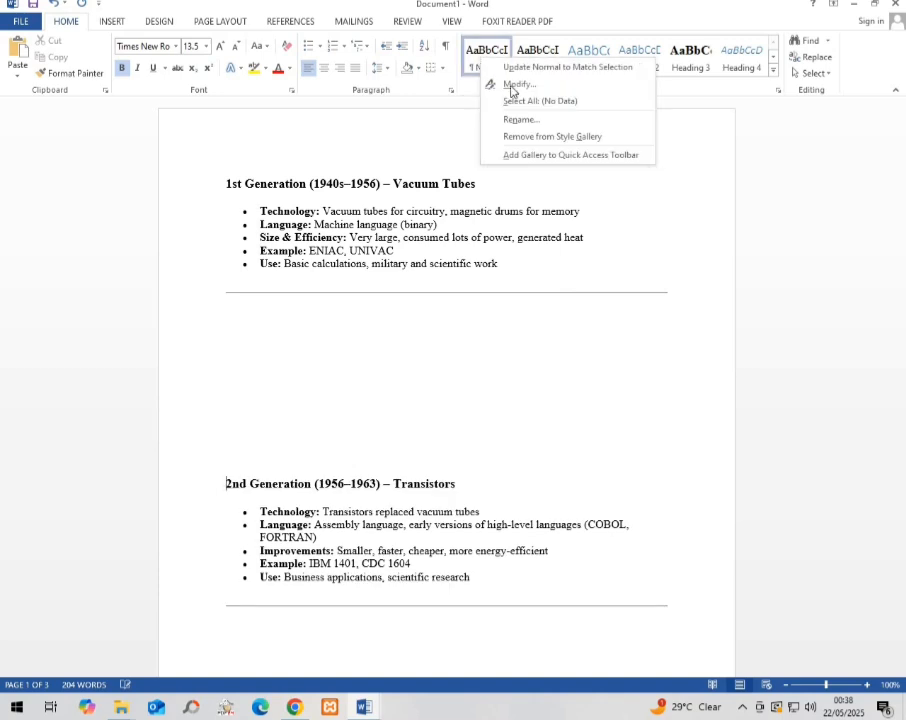
pyautogui.click(541, 68)
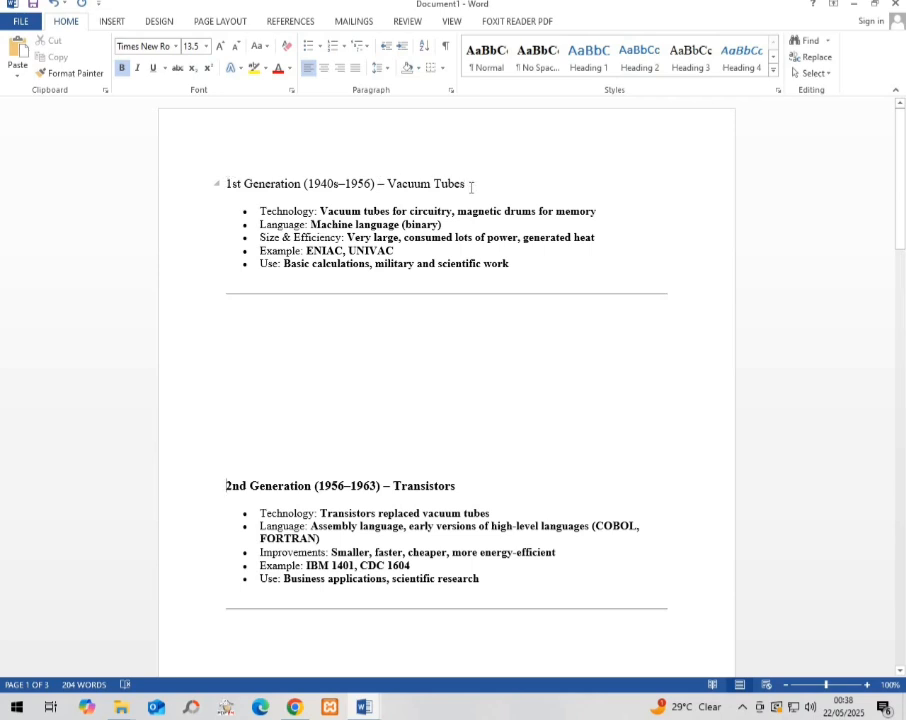
# Add page numbers at the bottom of the pages in the Accent Bar 1 style and close the footer
pyautogui.click(112, 21)
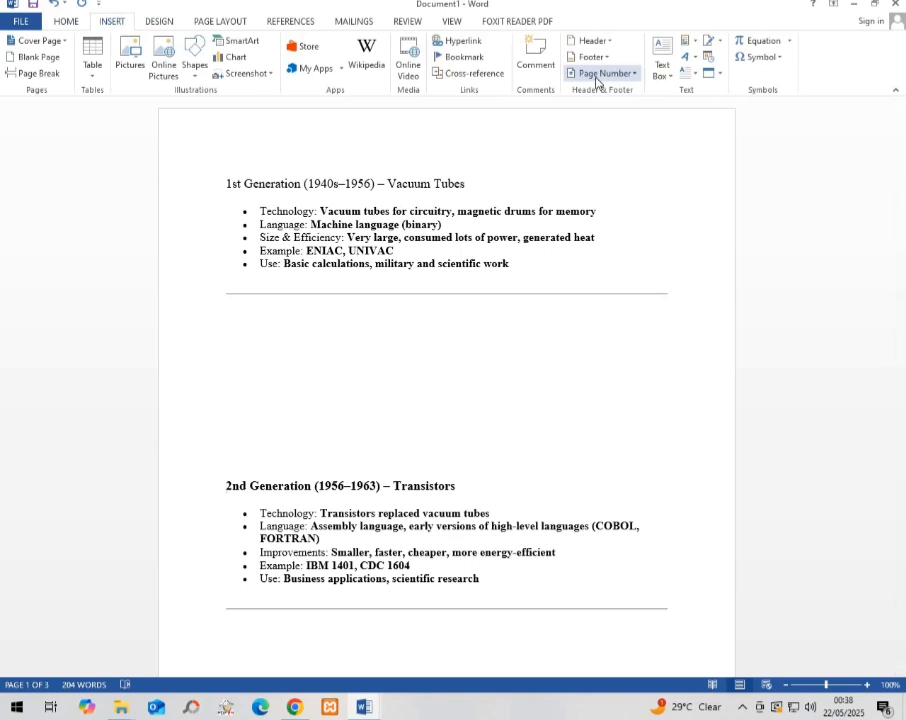
pyautogui.click(627, 75)
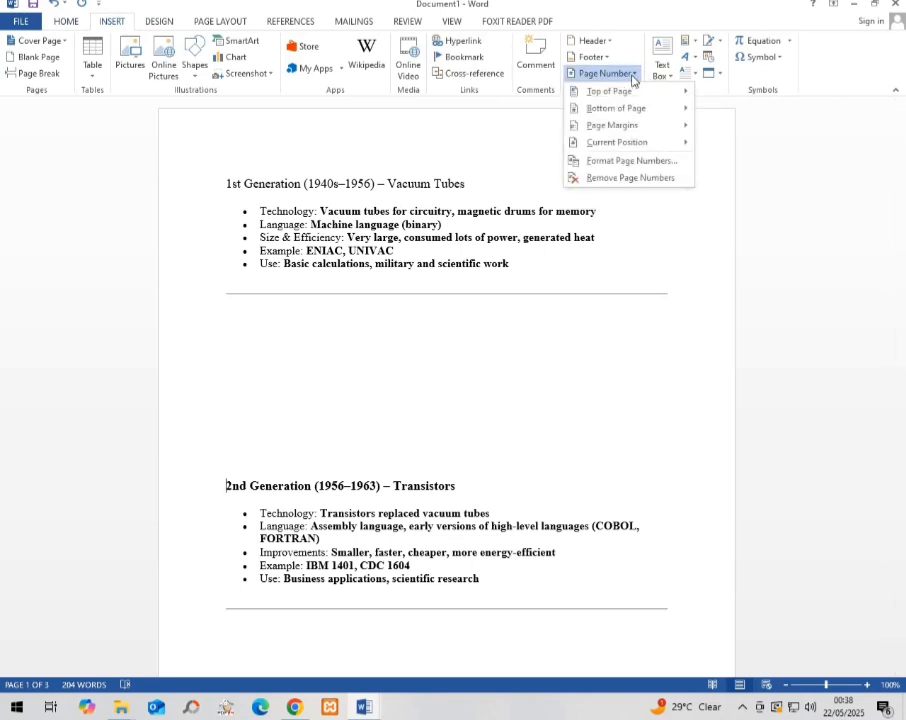
pyautogui.moveTo(632, 110)
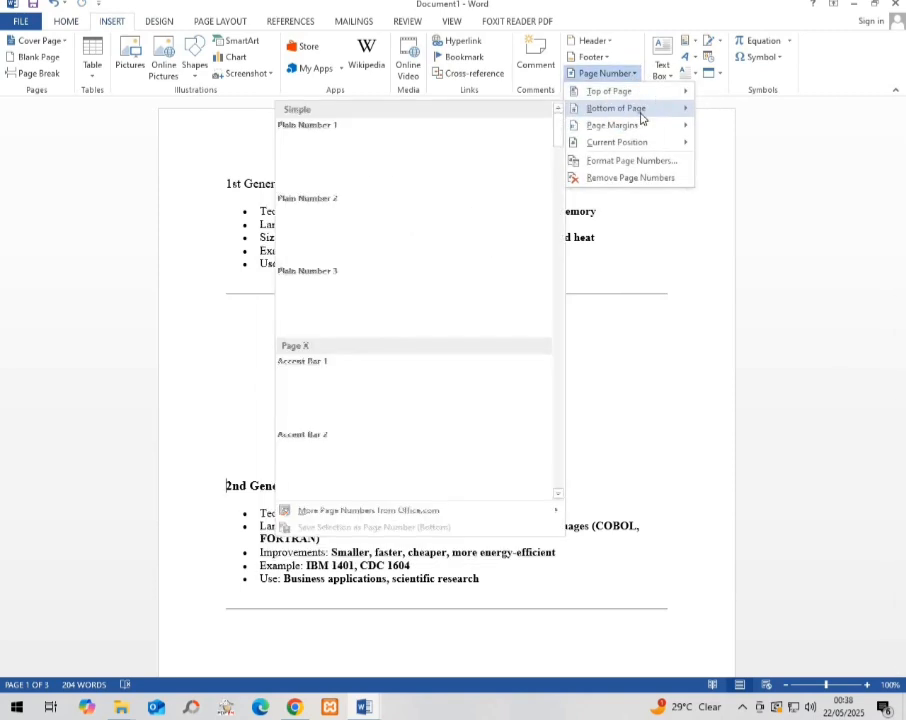
pyautogui.click(374, 395)
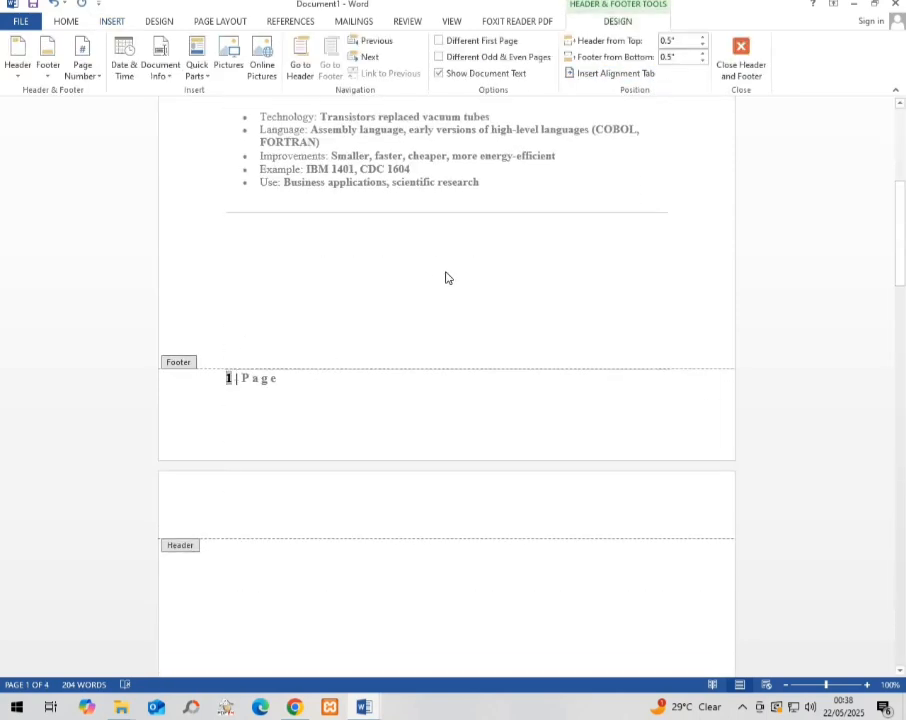
pyautogui.click(737, 80)
pyautogui.scroll(-15, 320, 358)
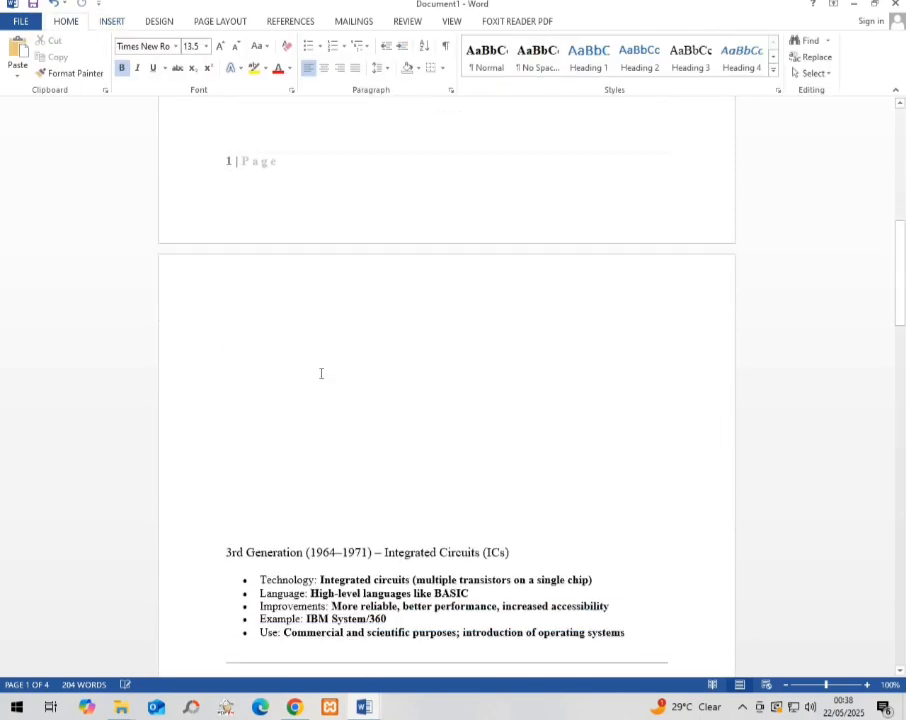
# Select the 1st Generation heading at the document start and change the Heading 1 style's font colour to orange (Accent 2)
pyautogui.scroll(4, 330, 382)
pyautogui.scroll(10, 342, 374)
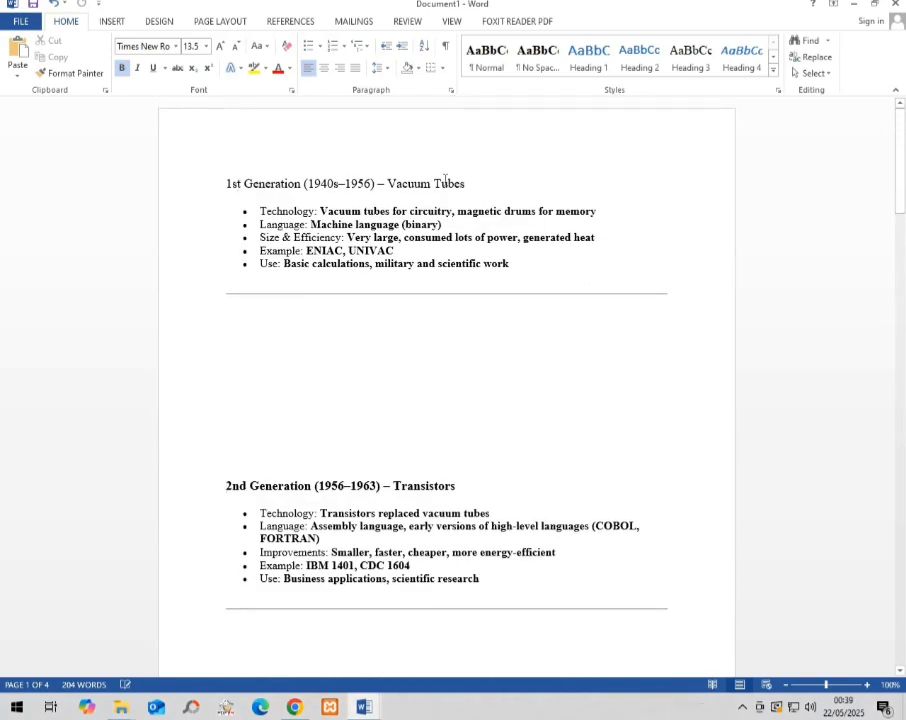
pyautogui.moveTo(466, 184); pyautogui.dragTo(228, 200)
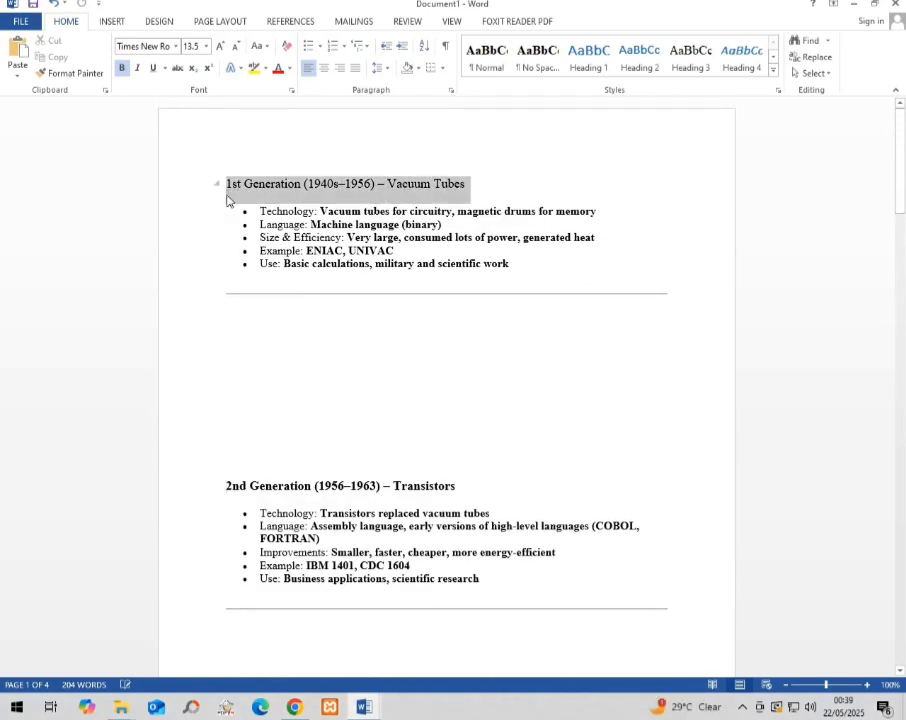
pyautogui.click(581, 60)
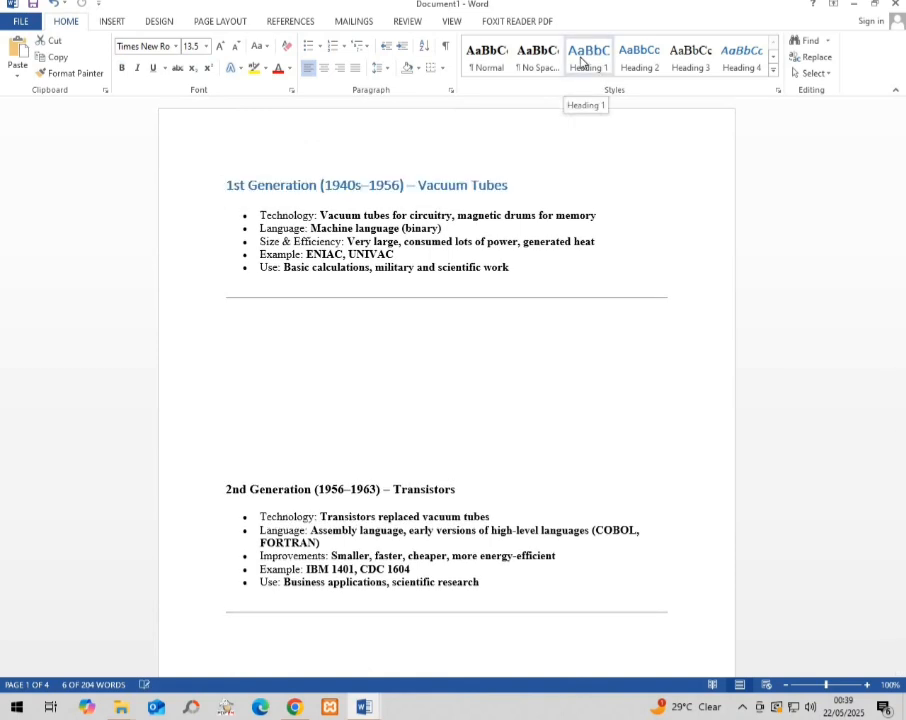
pyautogui.rightClick(581, 60)
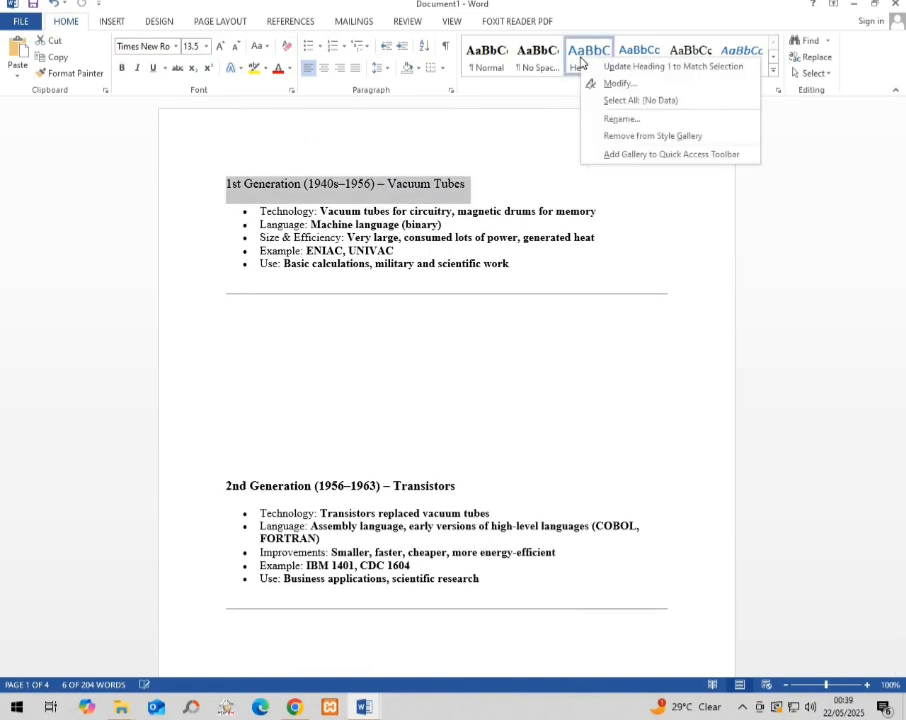
pyautogui.click(627, 87)
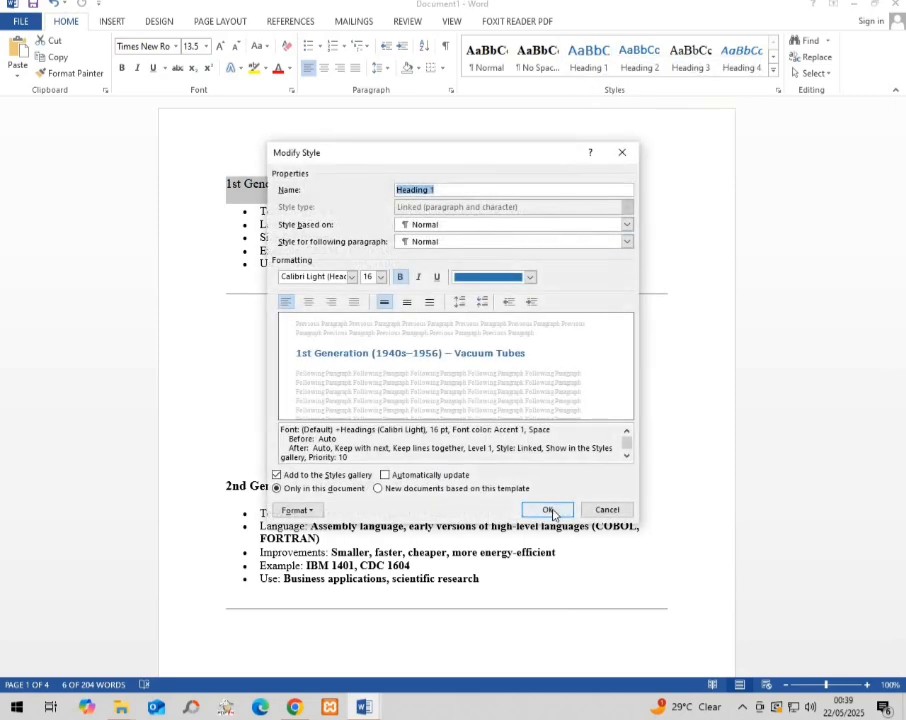
pyautogui.click(546, 507)
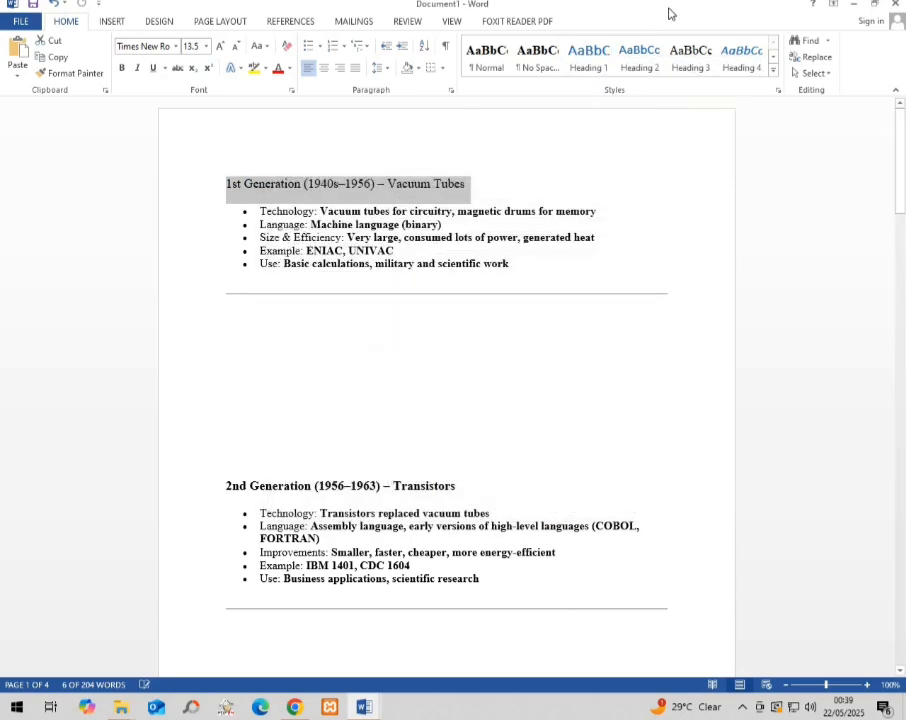
pyautogui.rightClick(586, 60)
pyautogui.click(627, 80)
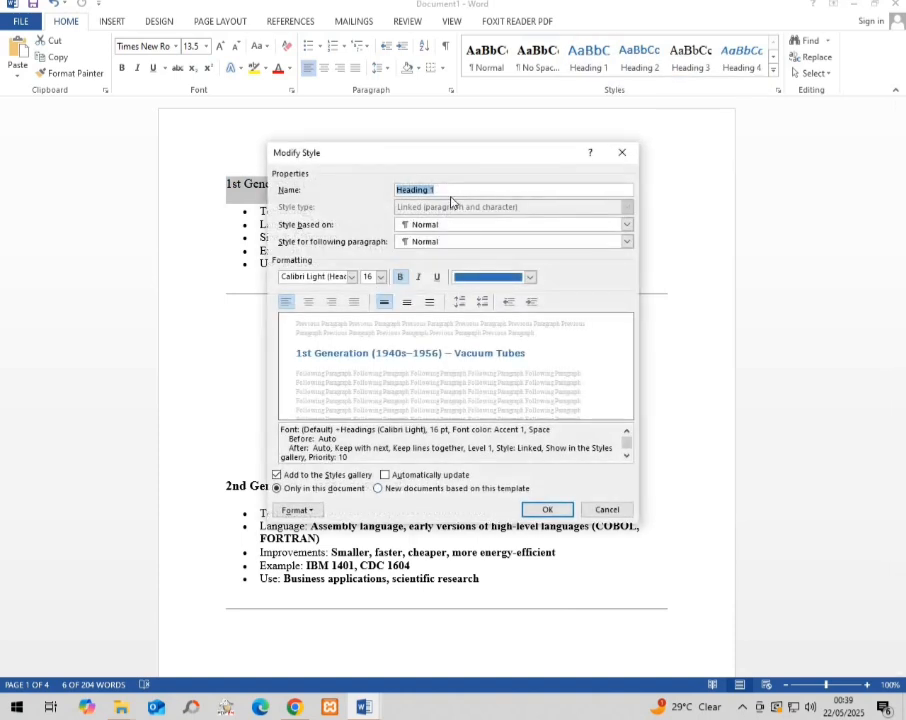
pyautogui.click(531, 279)
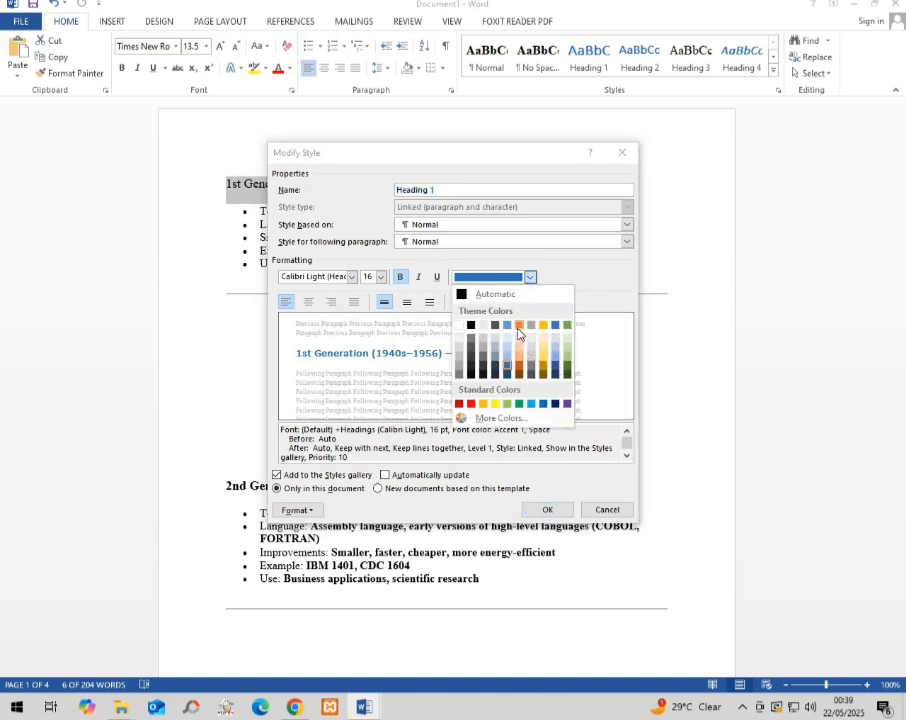
pyautogui.click(519, 326)
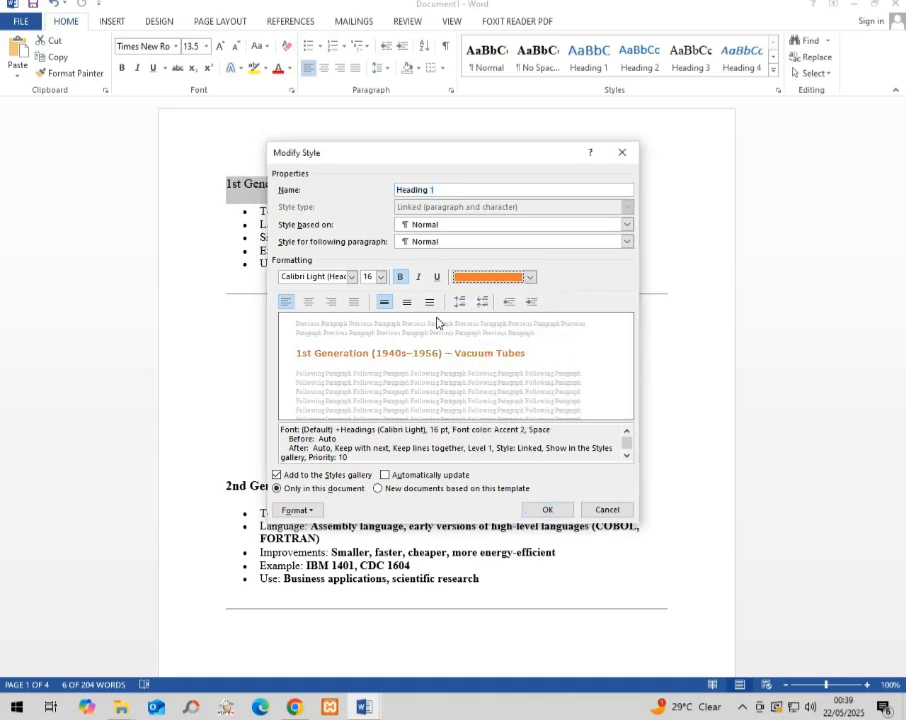
pyautogui.click(545, 509)
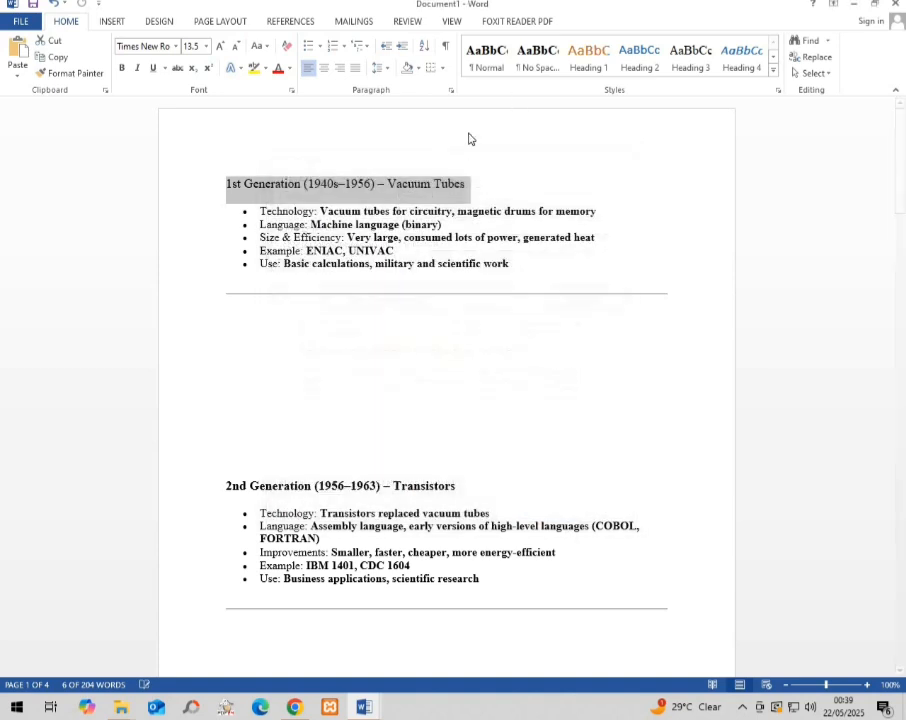
# Apply the Heading 1 style to the 1st, 2nd, 3rd and 4th Generation headings
pyautogui.click(597, 57)
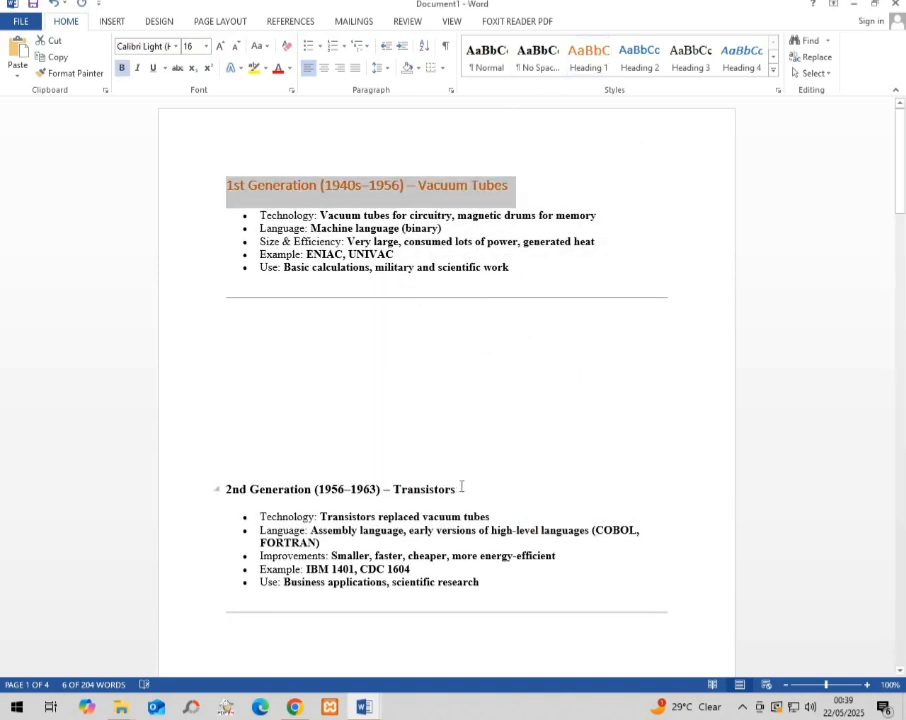
pyautogui.click(214, 484)
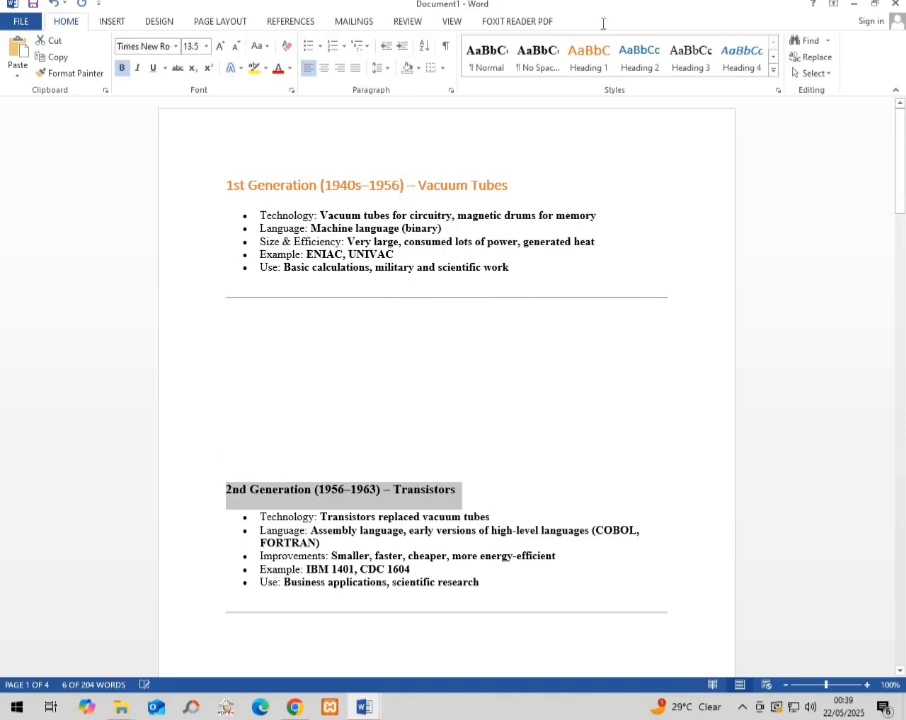
pyautogui.click(591, 52)
pyautogui.scroll(-10, 432, 506)
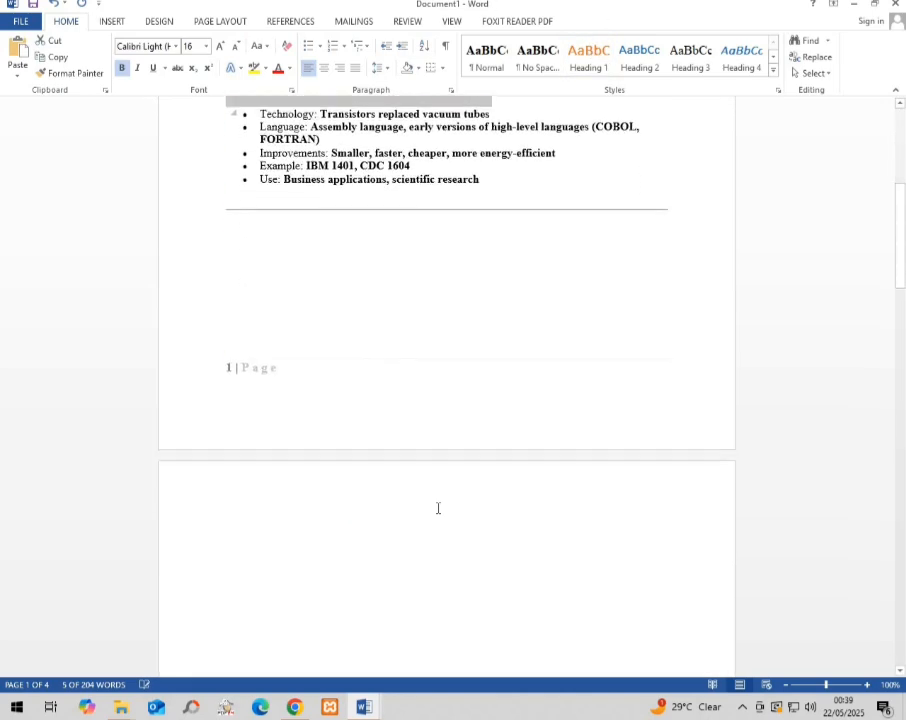
pyautogui.scroll(-3, 475, 450)
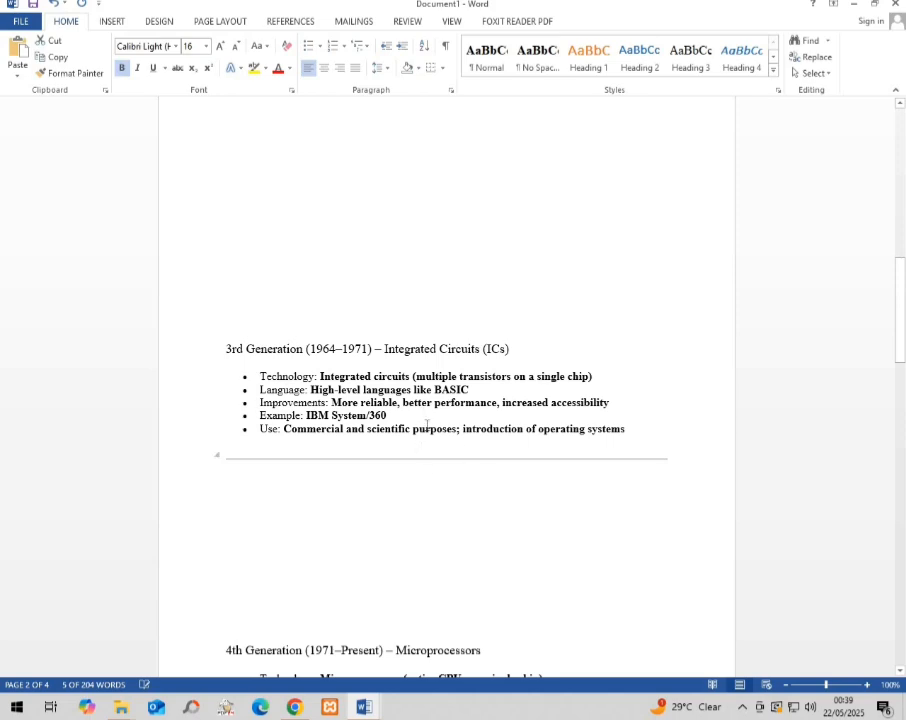
pyautogui.moveTo(510, 349); pyautogui.dragTo(224, 349)
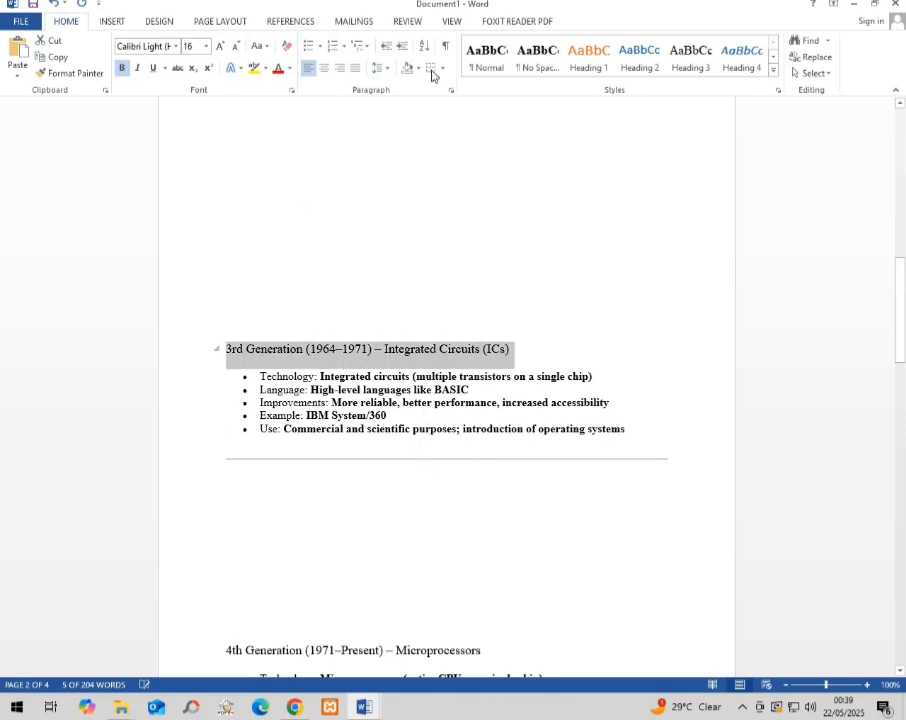
pyautogui.click(589, 52)
pyautogui.scroll(-8, 478, 348)
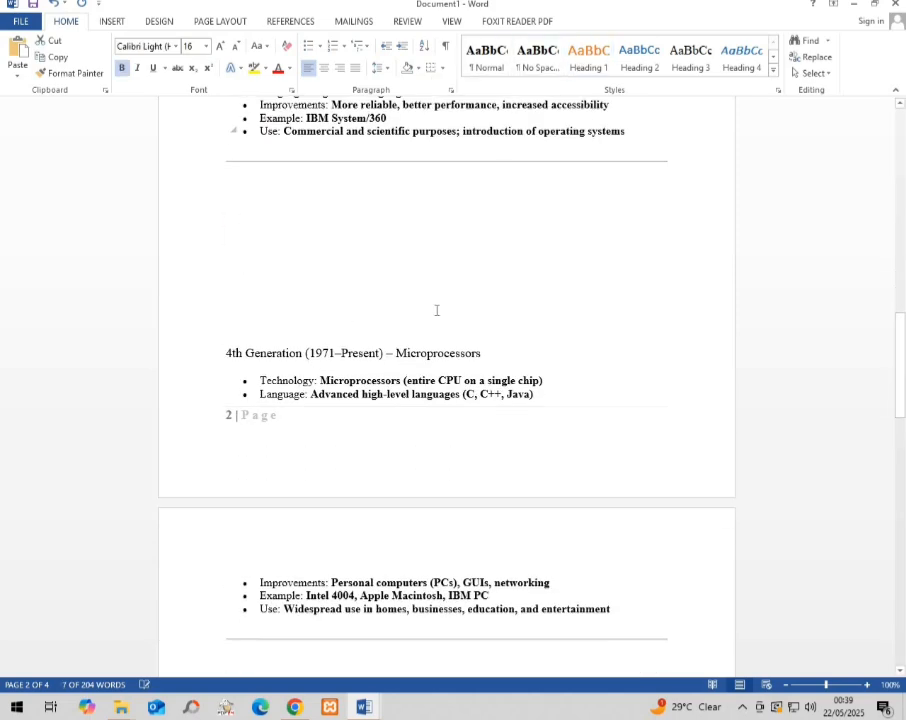
pyautogui.moveTo(293, 336); pyautogui.dragTo(482, 350)
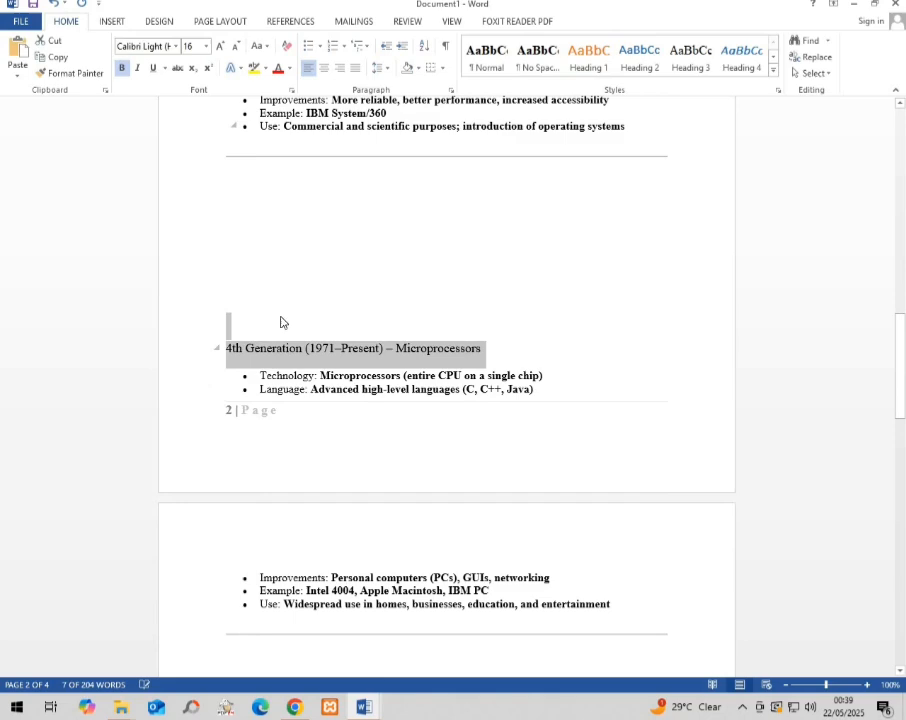
pyautogui.click(585, 60)
# Delete four blank lines above the 4th Generation heading to bring it closer to the 3rd Generation section
pyautogui.click(237, 275)
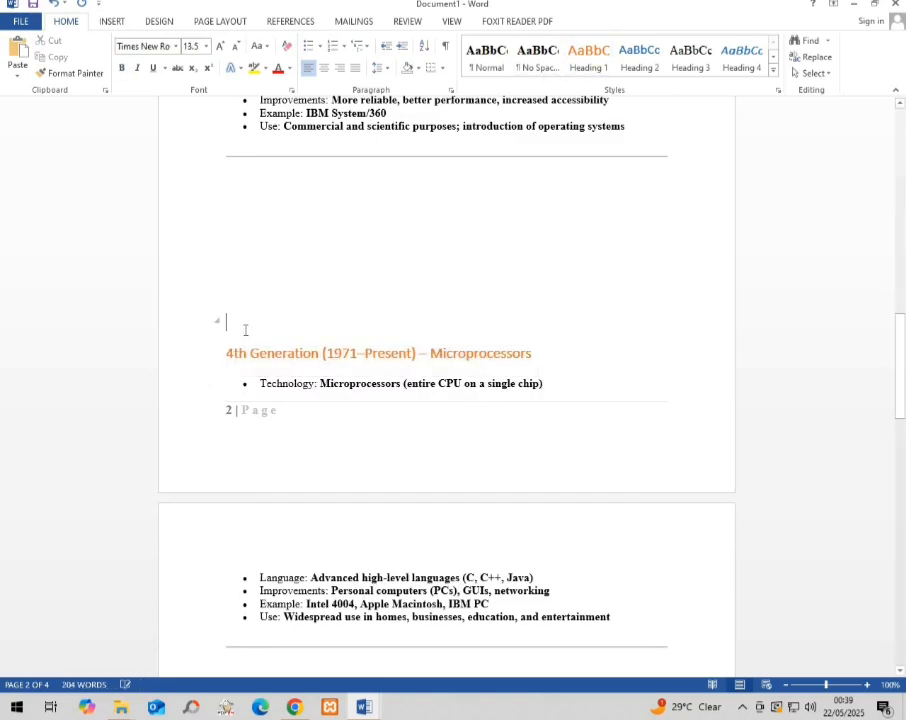
pyautogui.click(242, 322)
pyautogui.press('BackSpace')
pyautogui.press('BackSpace')
pyautogui.press('BackSpace')
pyautogui.press('BackSpace')
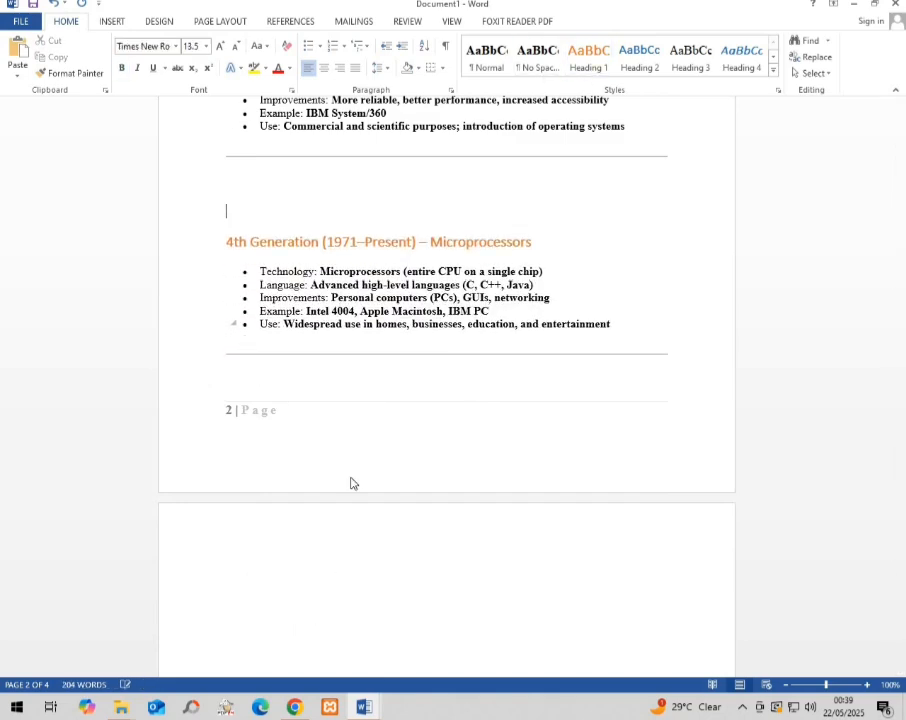
# Delete the surplus blank lines between the 4th Generation section and the 5th Generation heading
pyautogui.scroll(-8, 312, 536)
pyautogui.scroll(-3, 312, 536)
pyautogui.click(250, 444)
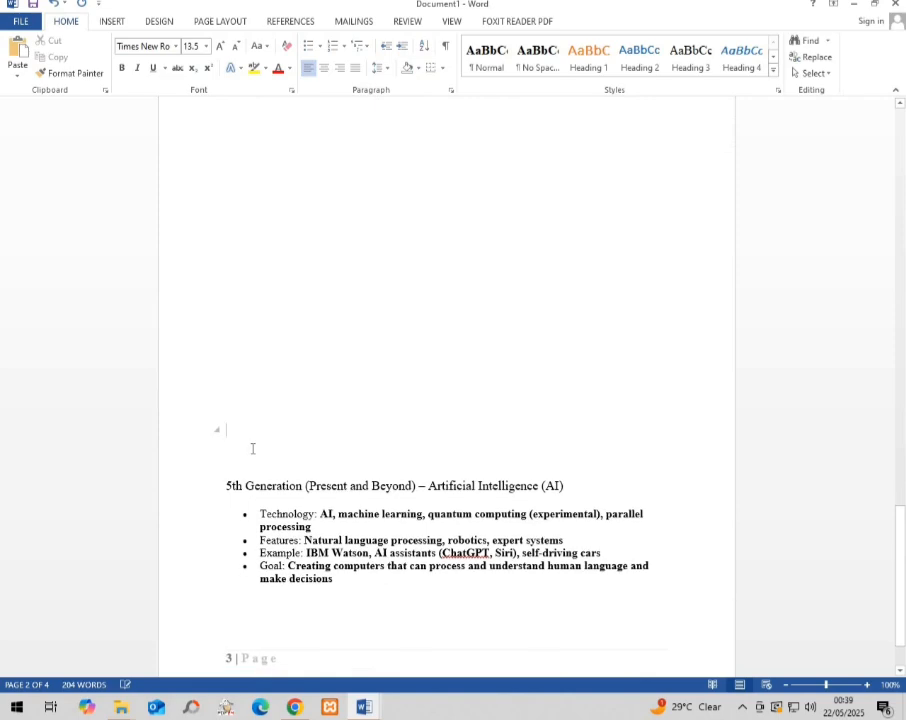
pyautogui.press('BackSpace')
pyautogui.press('BackSpace')
pyautogui.press('BackSpace')
pyautogui.press('BackSpace')
pyautogui.press('BackSpace')
pyautogui.press('BackSpace')
pyautogui.press('BackSpace')
pyautogui.press('BackSpace')
pyautogui.press('BackSpace')
pyautogui.press('BackSpace')
pyautogui.press('BackSpace')
pyautogui.press('BackSpace')
pyautogui.press('BackSpace')
pyautogui.scroll(5, 253, 449)
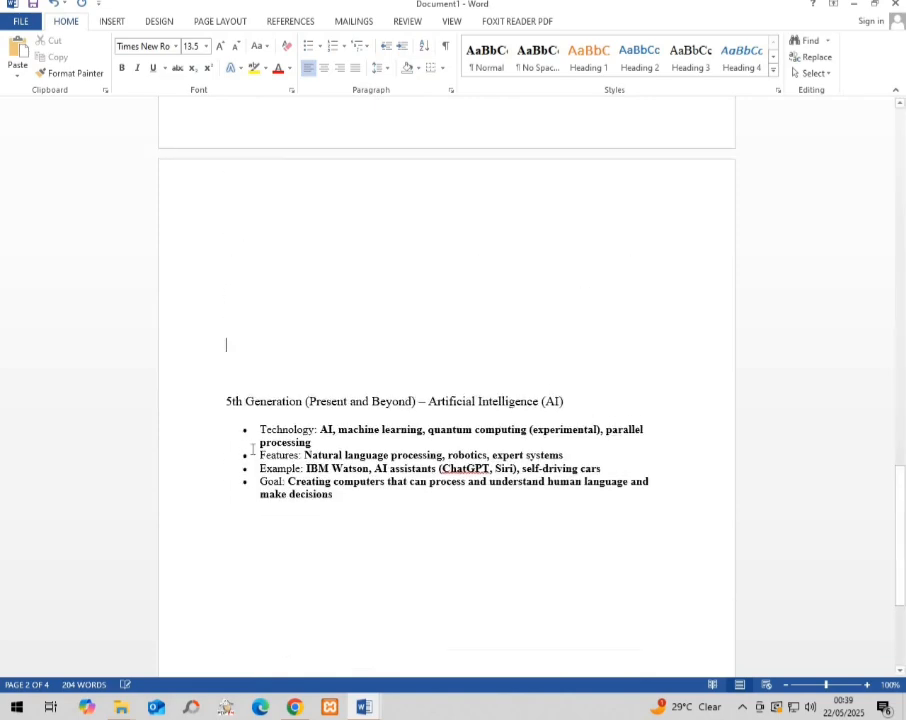
# Apply the Heading 1 style to the 5th Generation heading
pyautogui.scroll(-1, 453, 470)
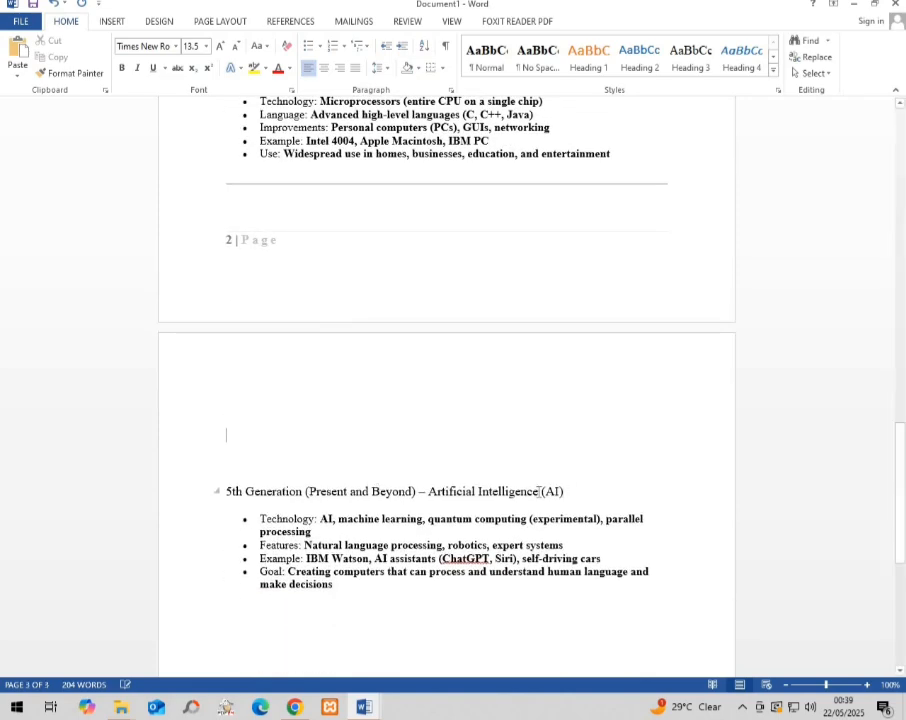
pyautogui.moveTo(539, 491); pyautogui.dragTo(226, 491)
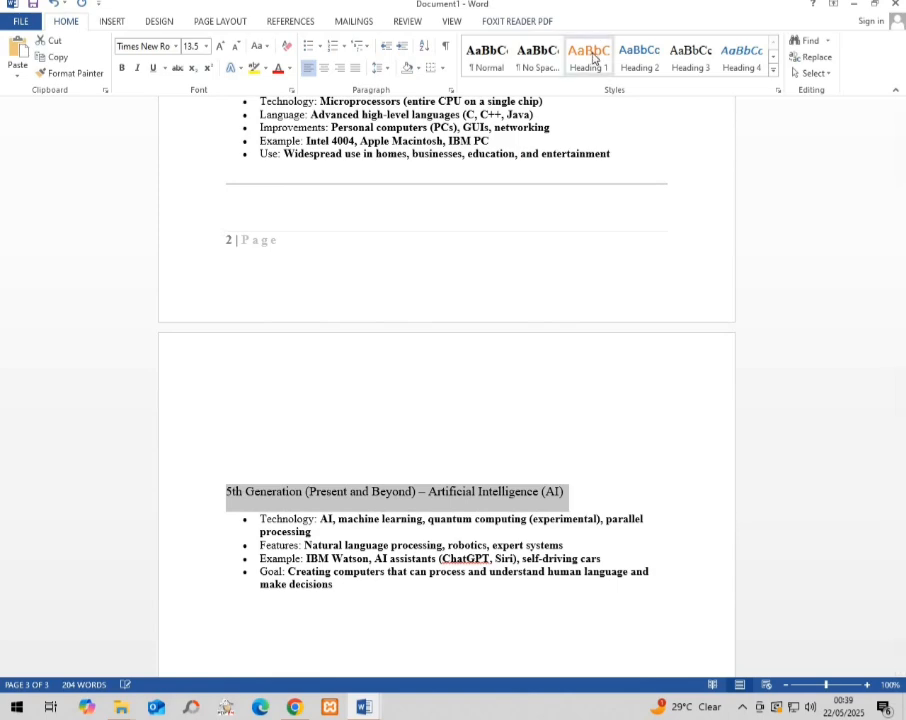
pyautogui.click(590, 58)
# Insert three blank lines above the 1st Generation heading at the start of the document
pyautogui.scroll(5, 599, 354)
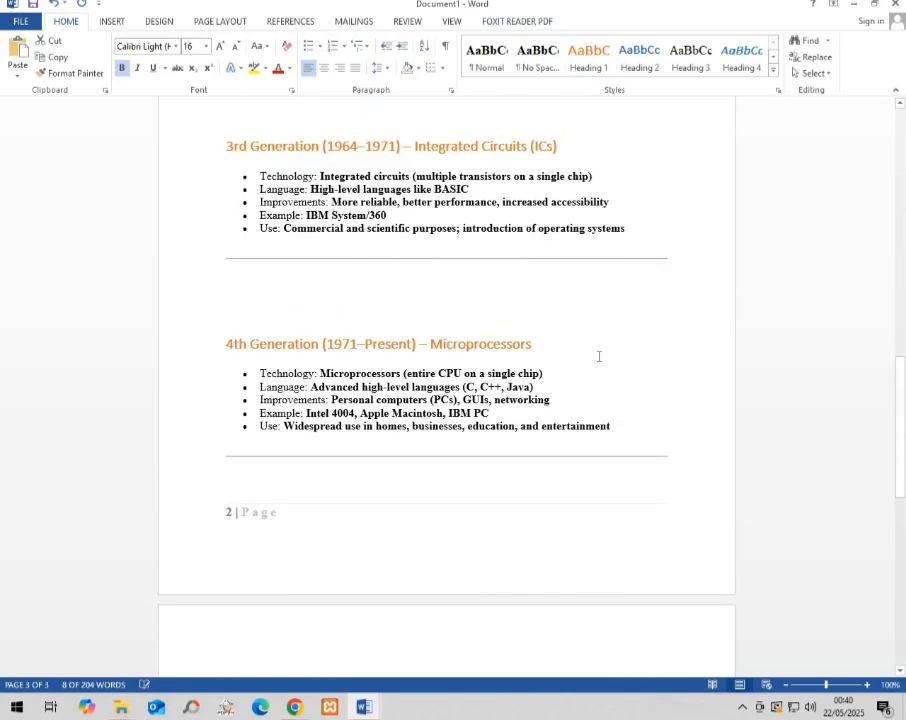
pyautogui.scroll(15, 407, 432)
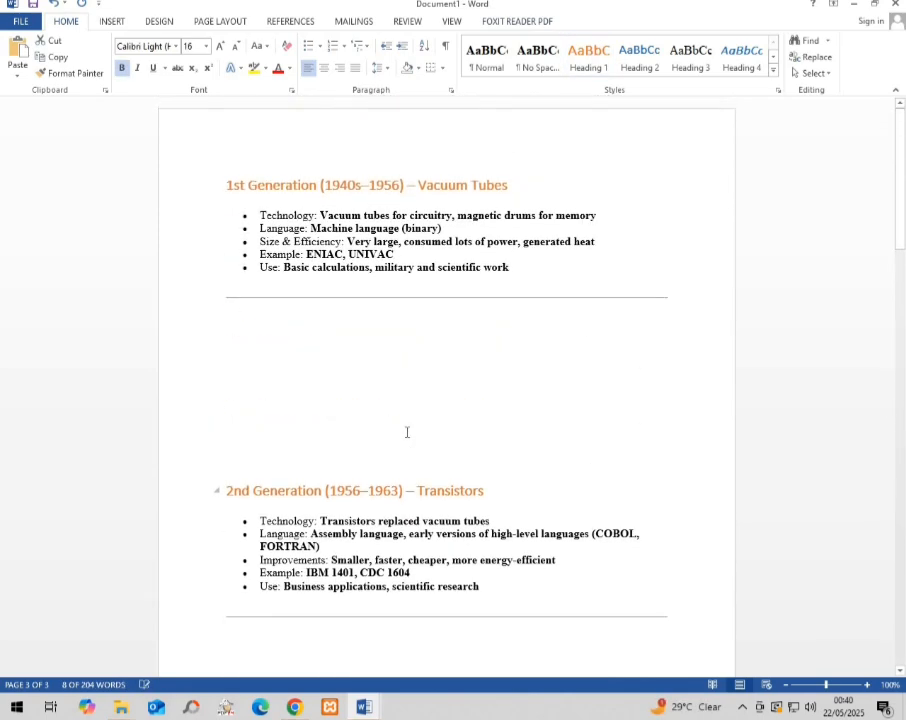
pyautogui.click(231, 150)
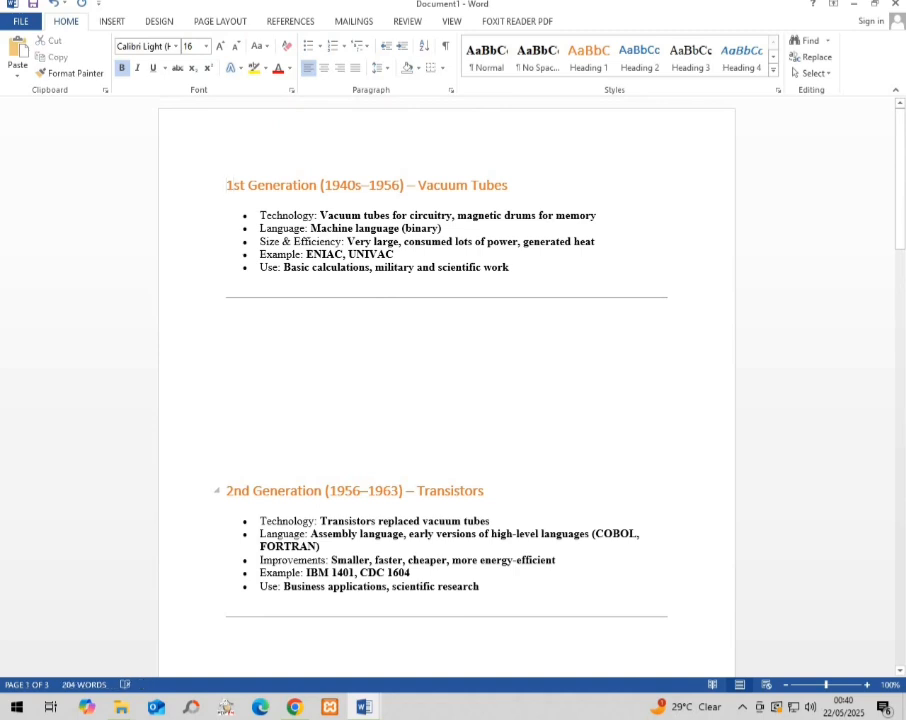
pyautogui.press('Return')
pyautogui.press('Return')
pyautogui.press('Return')
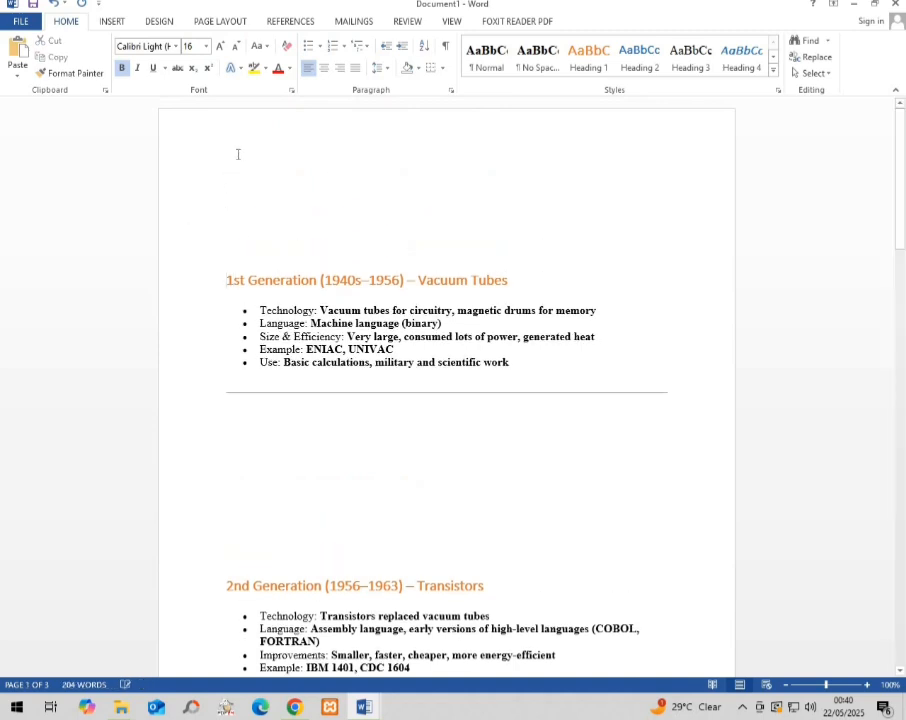
# Insert an Automatic Table 1 table of contents in the blank space above the 1st Generation heading
pyautogui.click(291, 21)
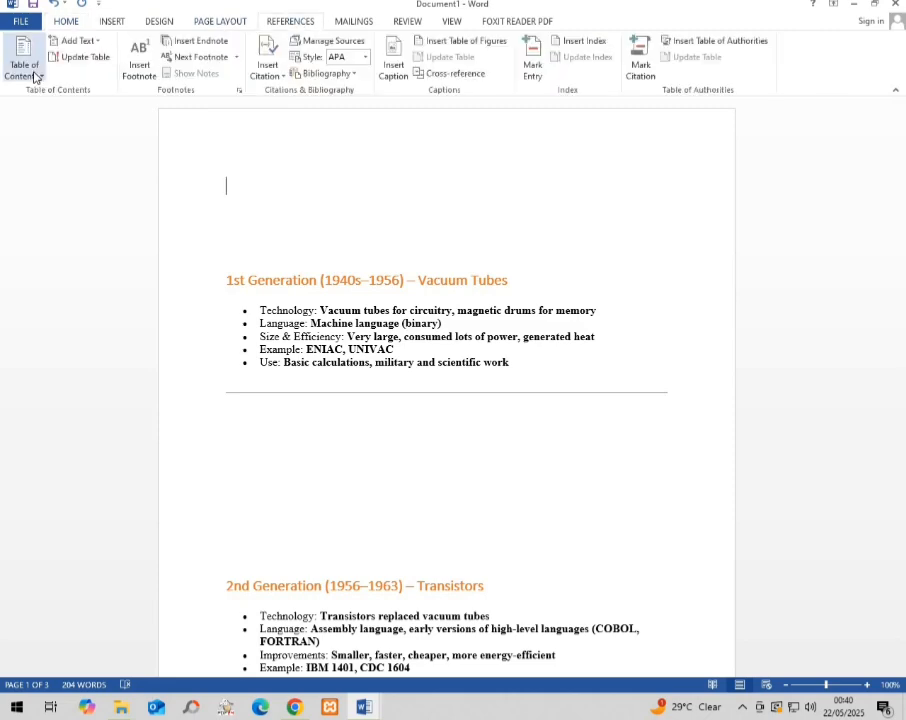
pyautogui.click(36, 77)
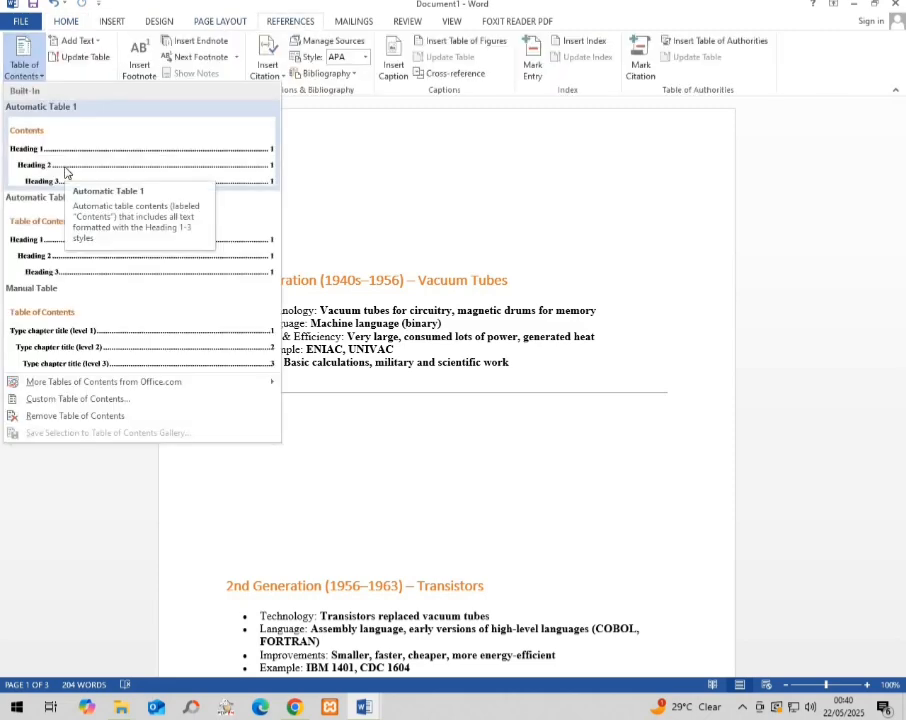
pyautogui.click(65, 172)
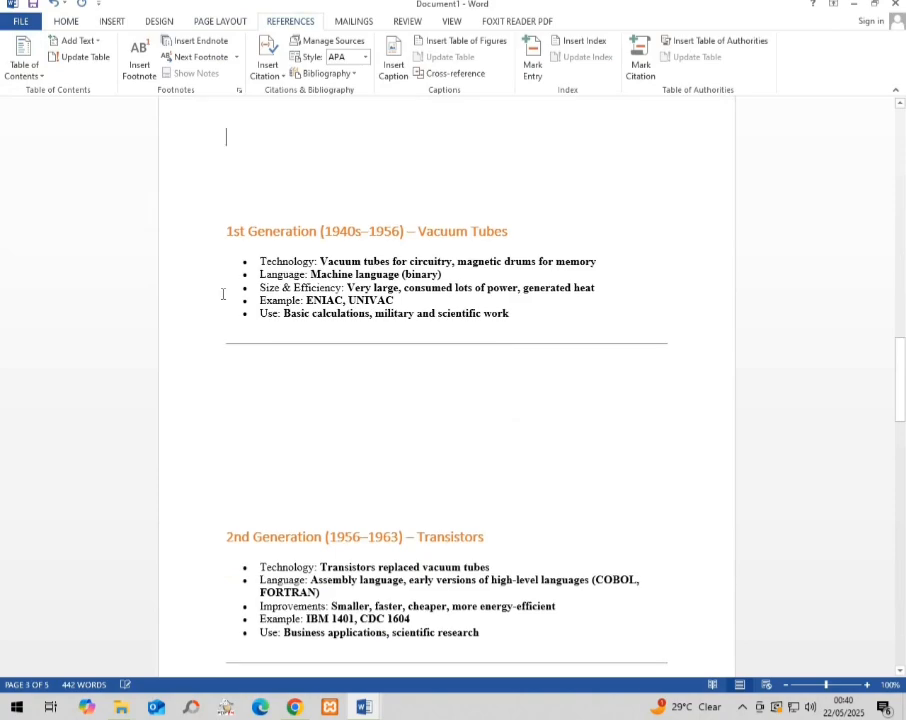
# Examine the entries and page numbers in the table of contents and compare them with the document's sections
pyautogui.scroll(10, 223, 293)
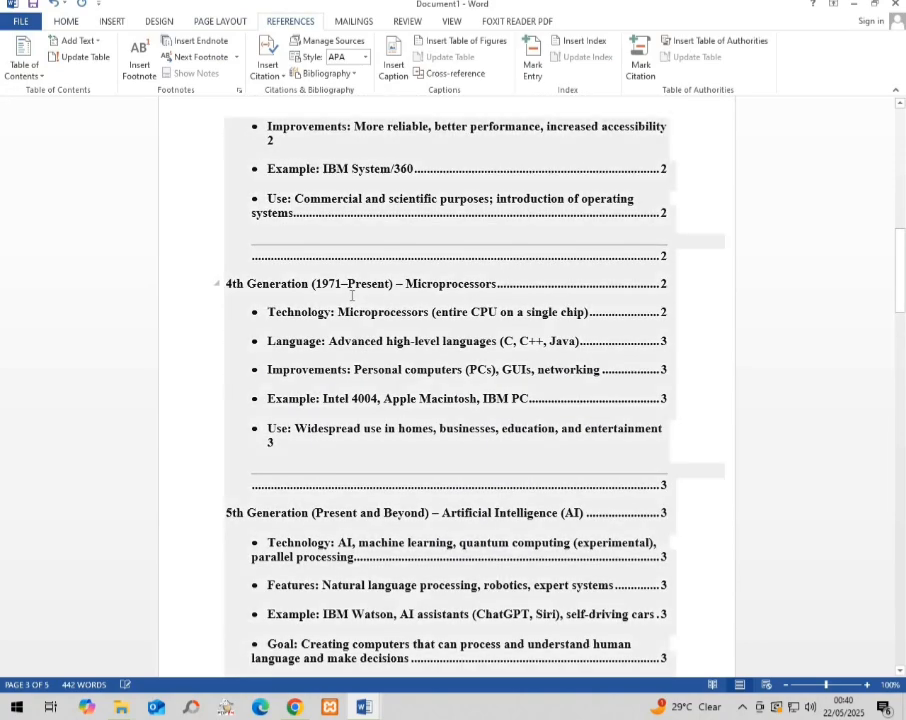
pyautogui.scroll(10, 318, 283)
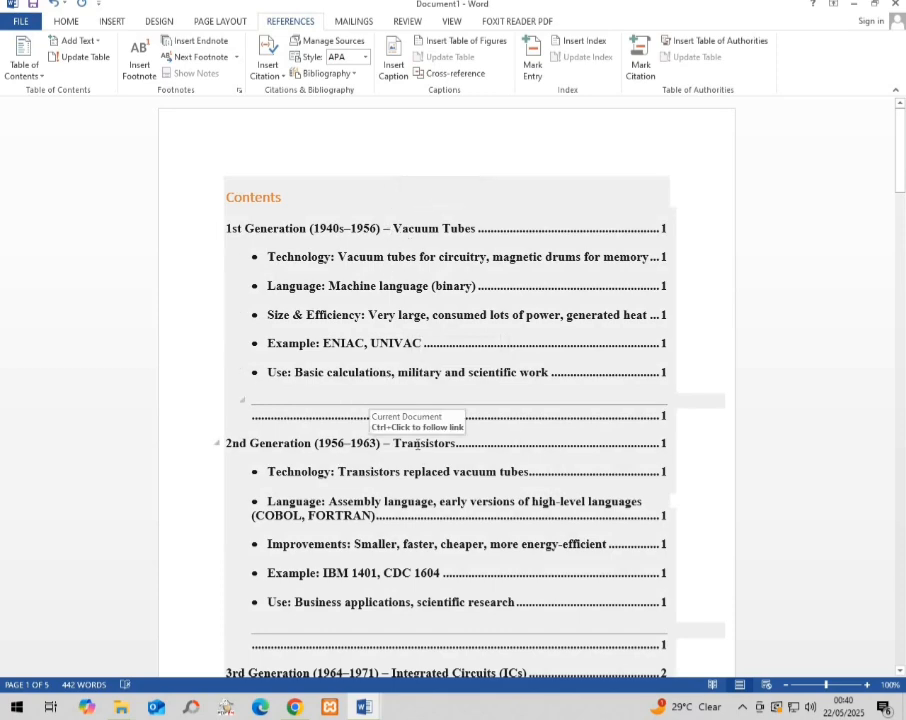
pyautogui.scroll(-5, 629, 484)
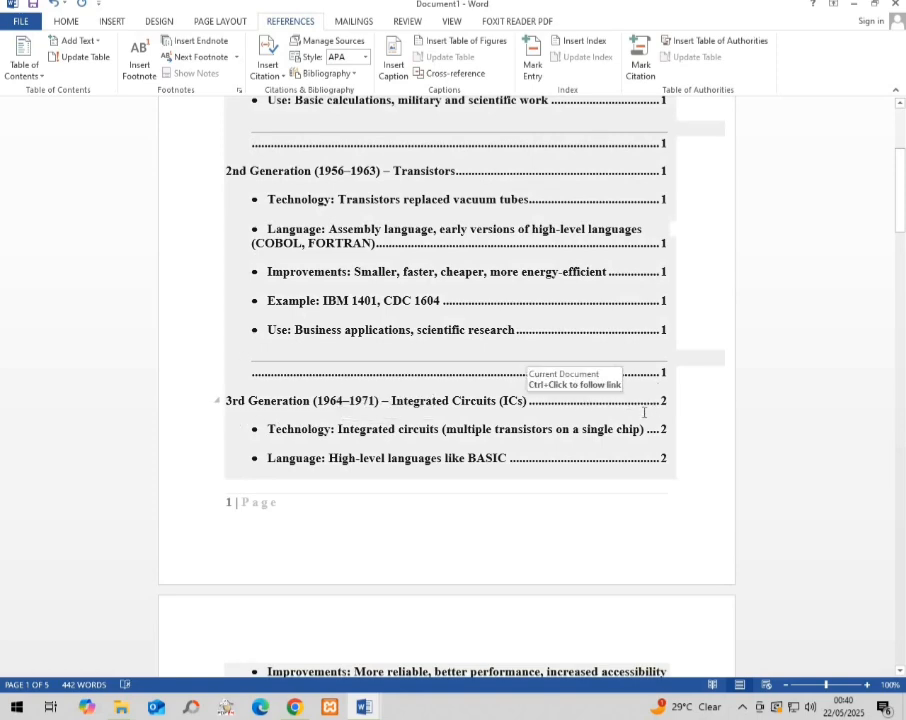
pyautogui.scroll(5, 640, 410)
pyautogui.scroll(-4, 584, 293)
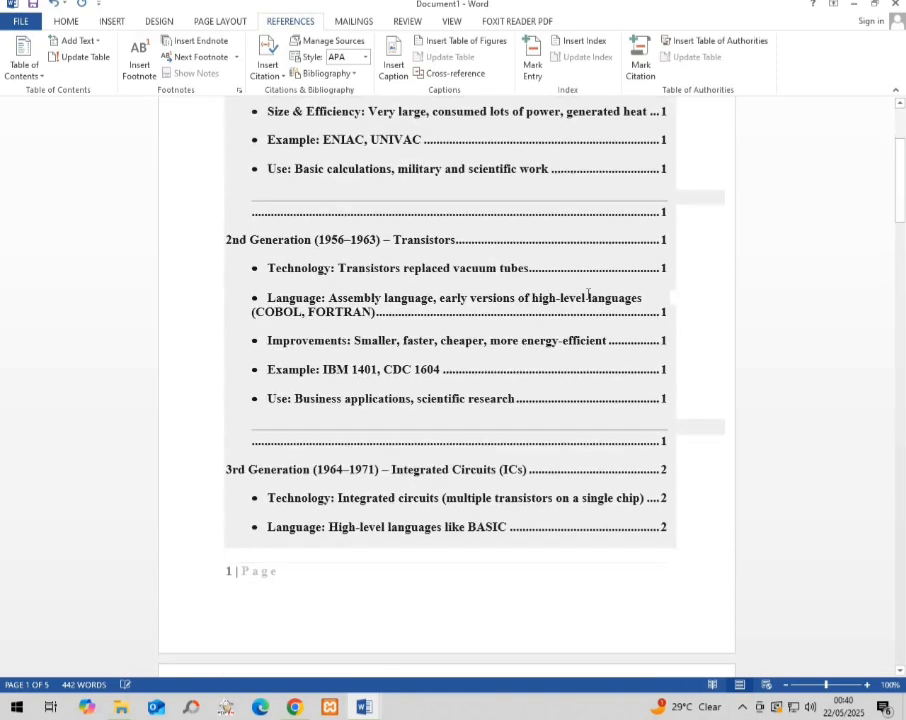
pyautogui.scroll(-15, 588, 293)
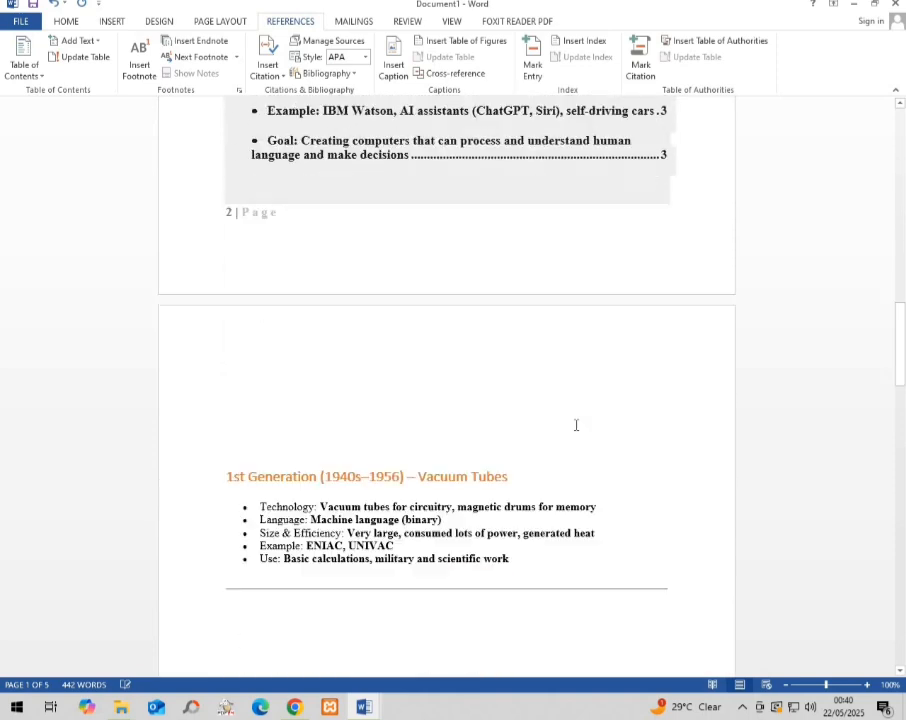
# Select the entire document and set its line spacing to 1.0
pyautogui.scroll(8, 576, 425)
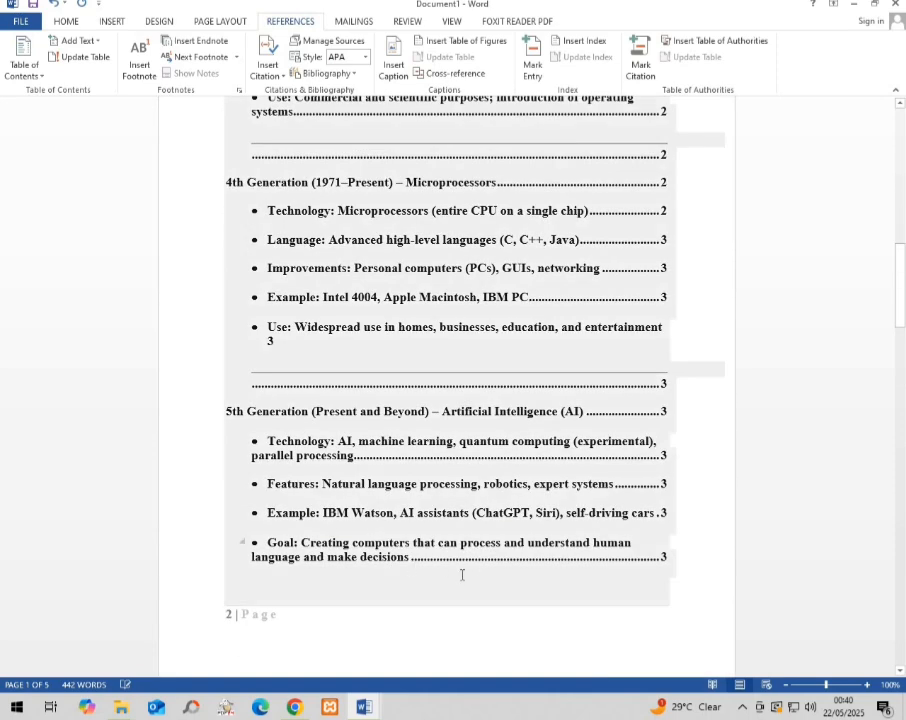
pyautogui.click(460, 572)
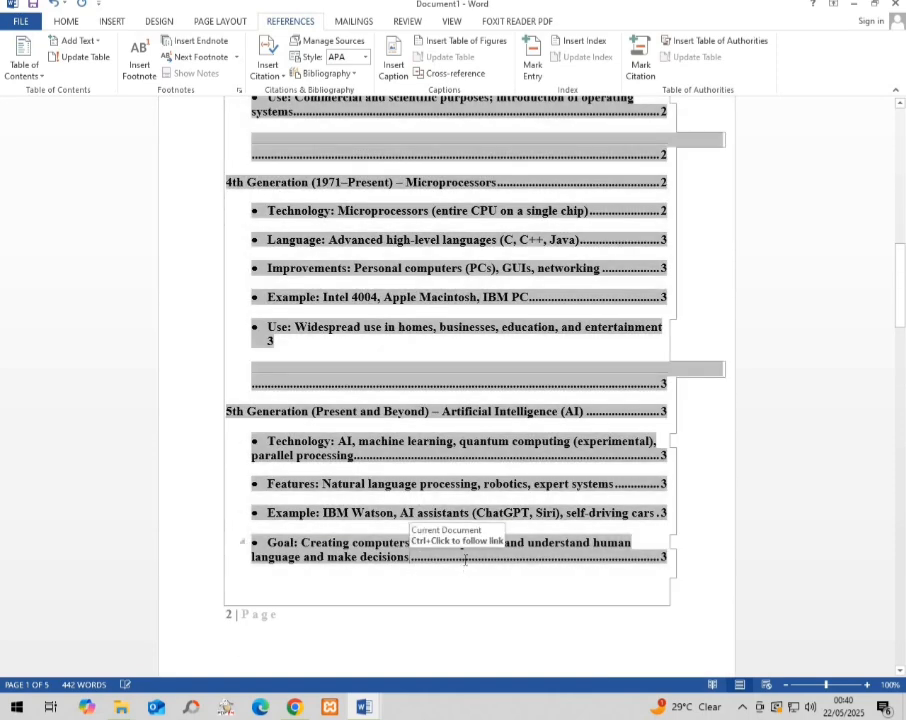
pyautogui.hotkey('ctrl', 'a')
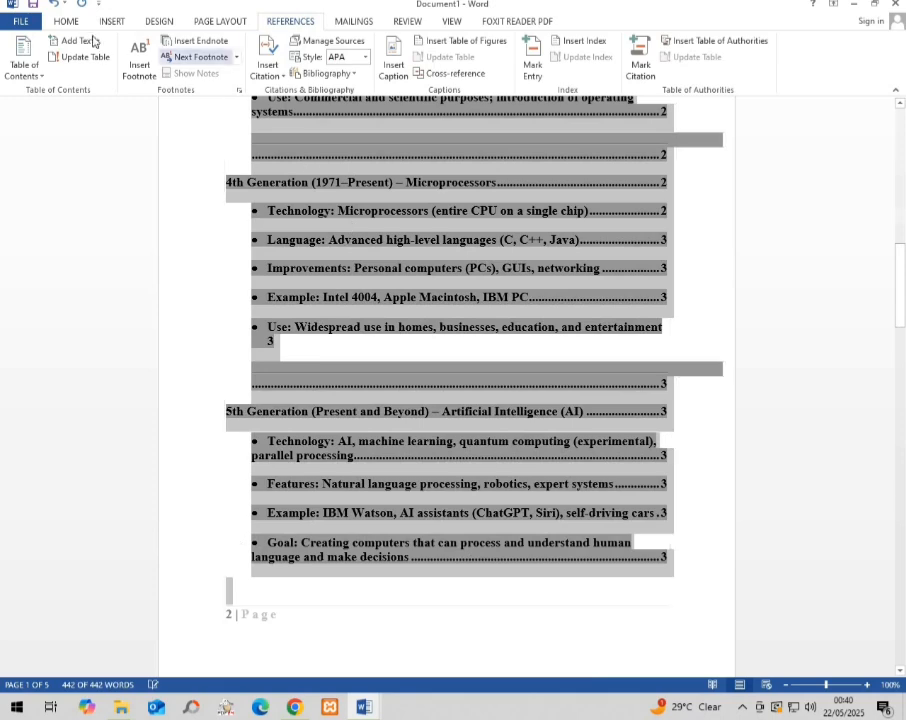
pyautogui.click(64, 21)
pyautogui.click(380, 68)
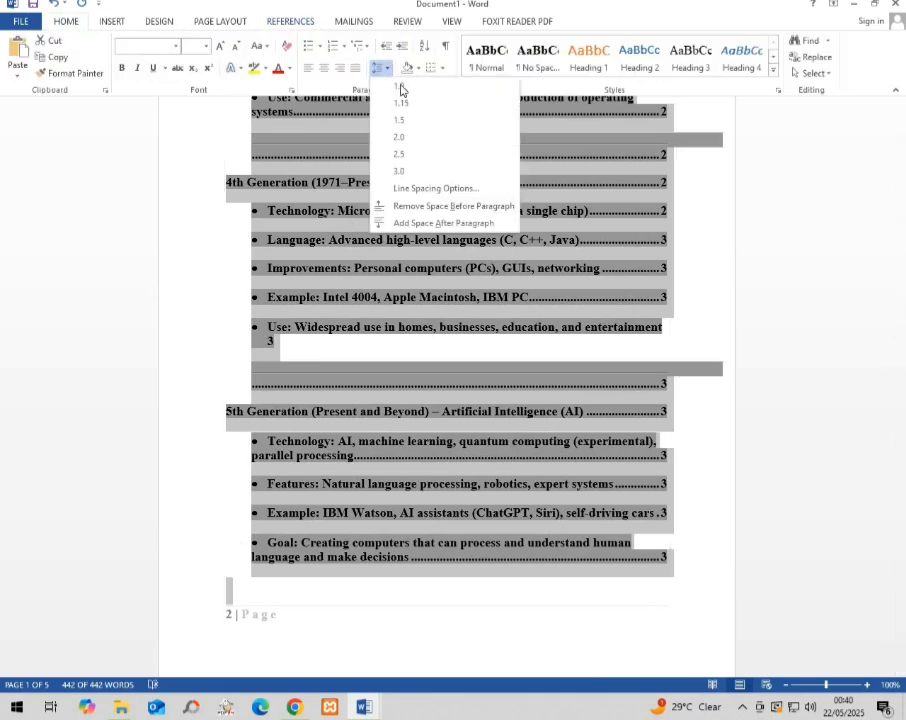
pyautogui.click(400, 88)
pyautogui.click(384, 68)
pyautogui.click(700, 264)
# Check the line spacing throughout the table of contents and the generation sections that follow it
pyautogui.scroll(6, 705, 270)
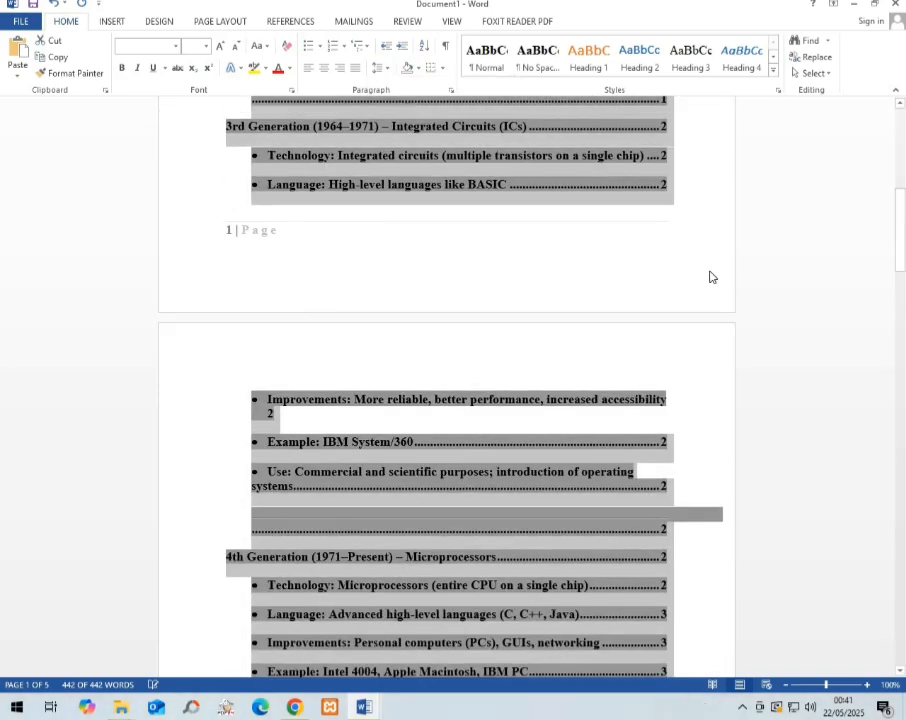
pyautogui.scroll(9, 710, 277)
pyautogui.click(311, 143)
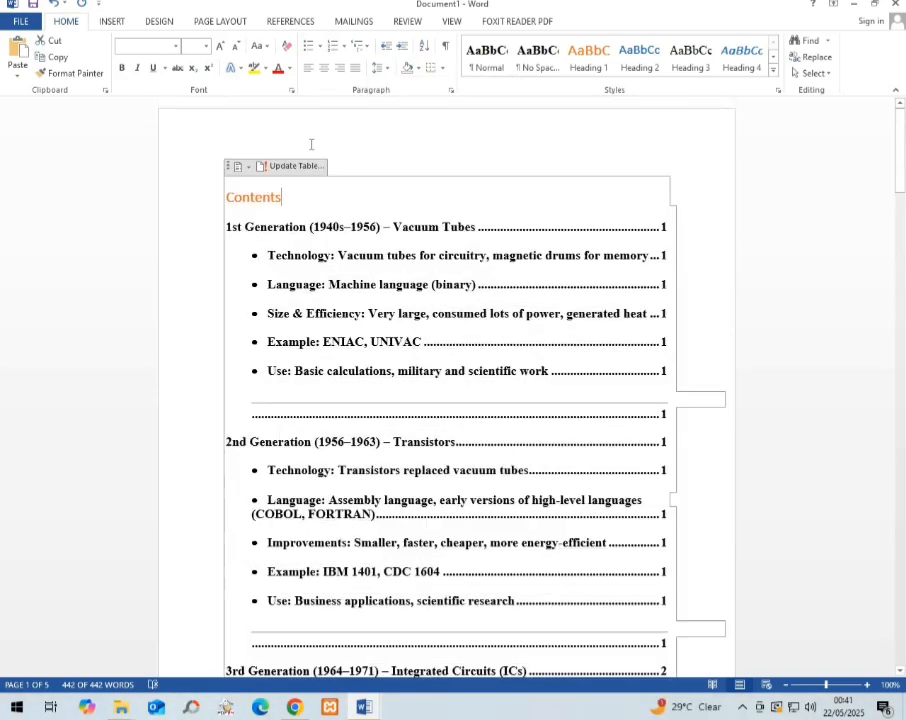
pyautogui.scroll(-3, 290, 224)
pyautogui.click(198, 225)
pyautogui.scroll(-9, 242, 295)
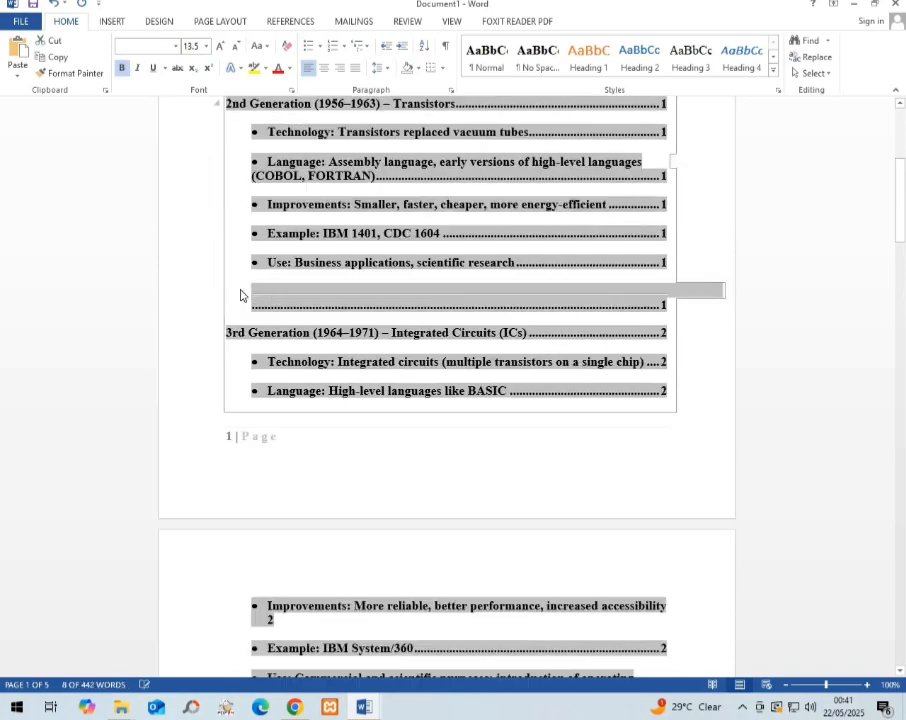
pyautogui.scroll(-18, 250, 295)
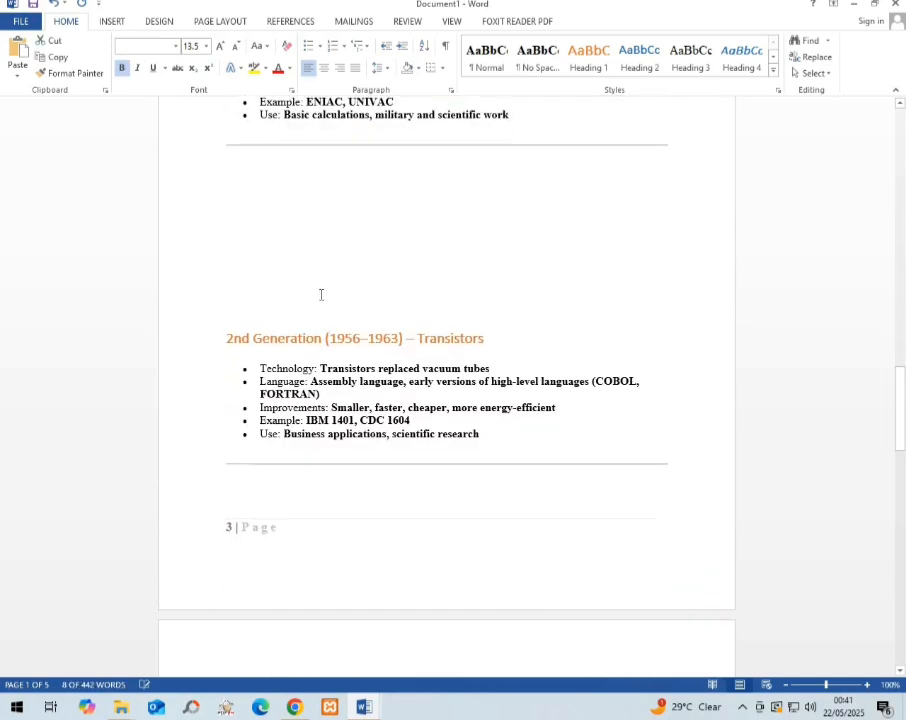
# Create a new blank document and maximize its window
pyautogui.click(345, 22)
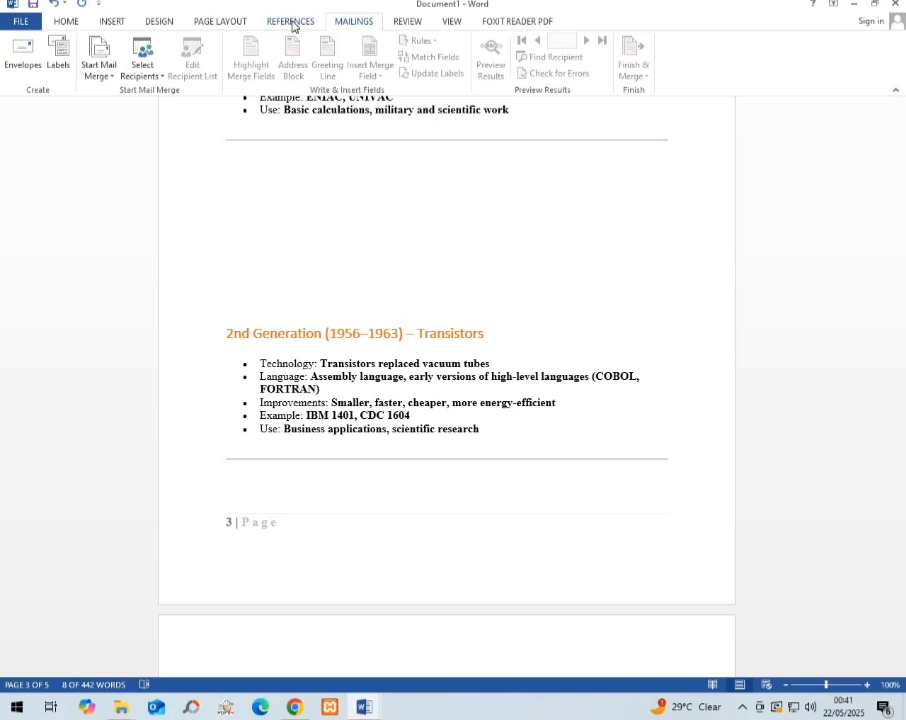
pyautogui.click(291, 22)
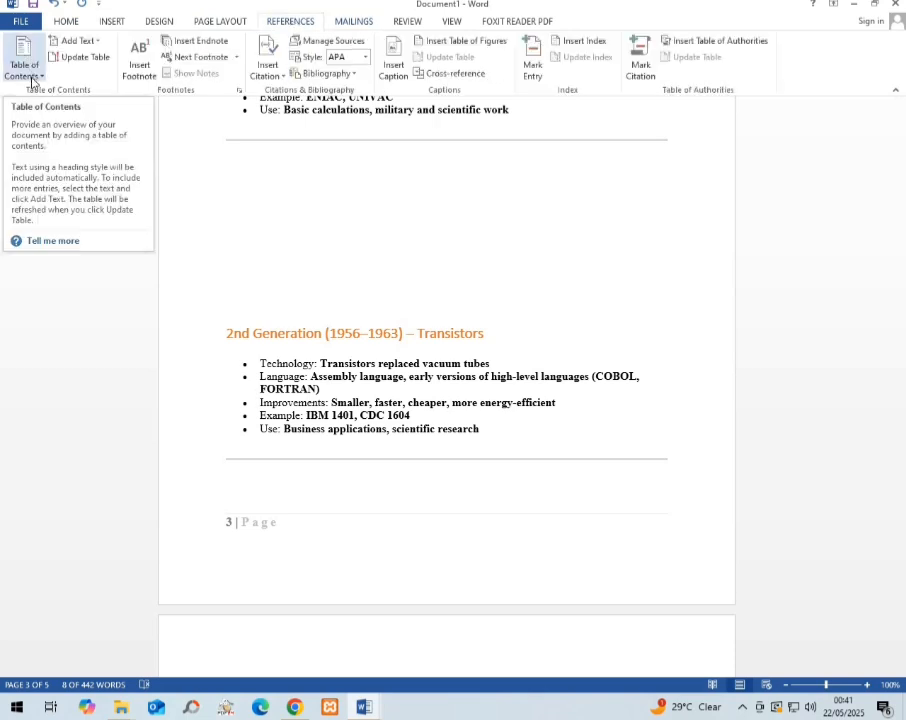
pyautogui.click(32, 82)
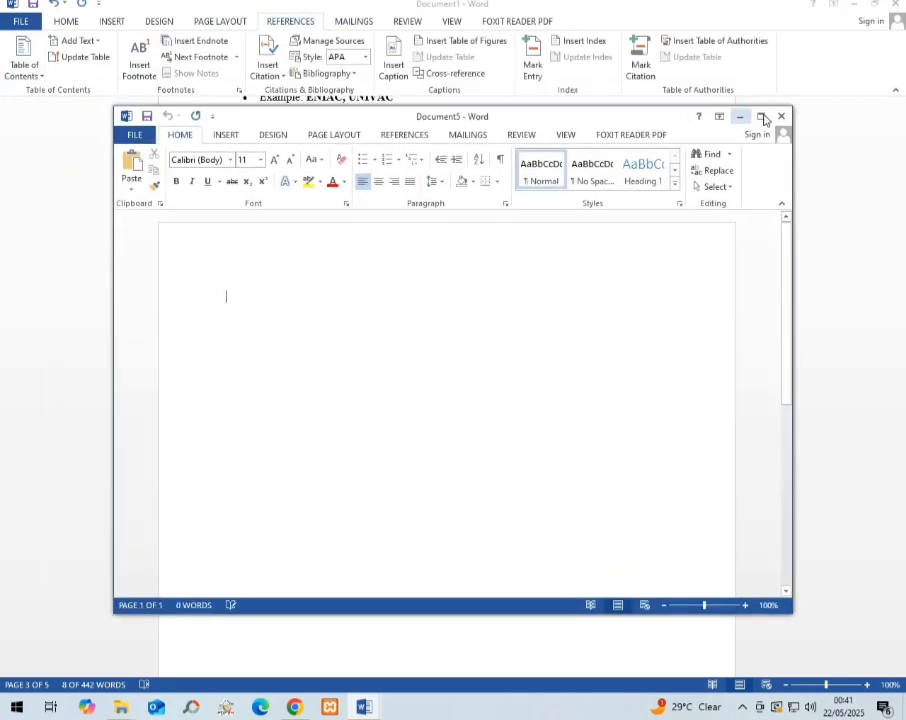
pyautogui.click(762, 115)
pyautogui.click(286, 24)
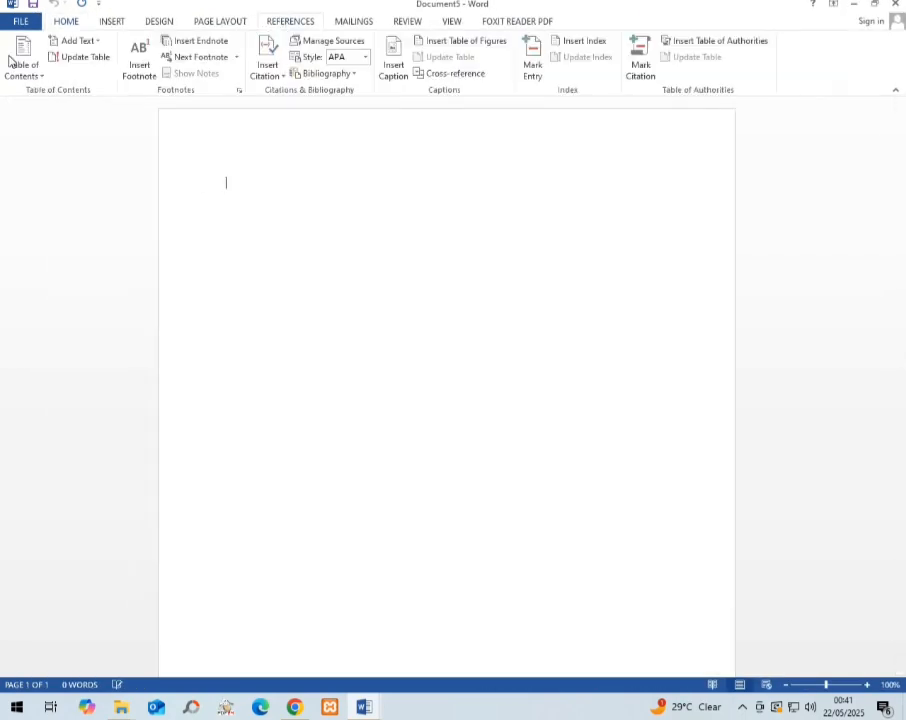
# Add a Level 1 table of contents heading "shudhuuidhfufdhuhduifuhfui" with four short lines of placeholder body text beneath it
pyautogui.click(92, 44)
pyautogui.click(96, 75)
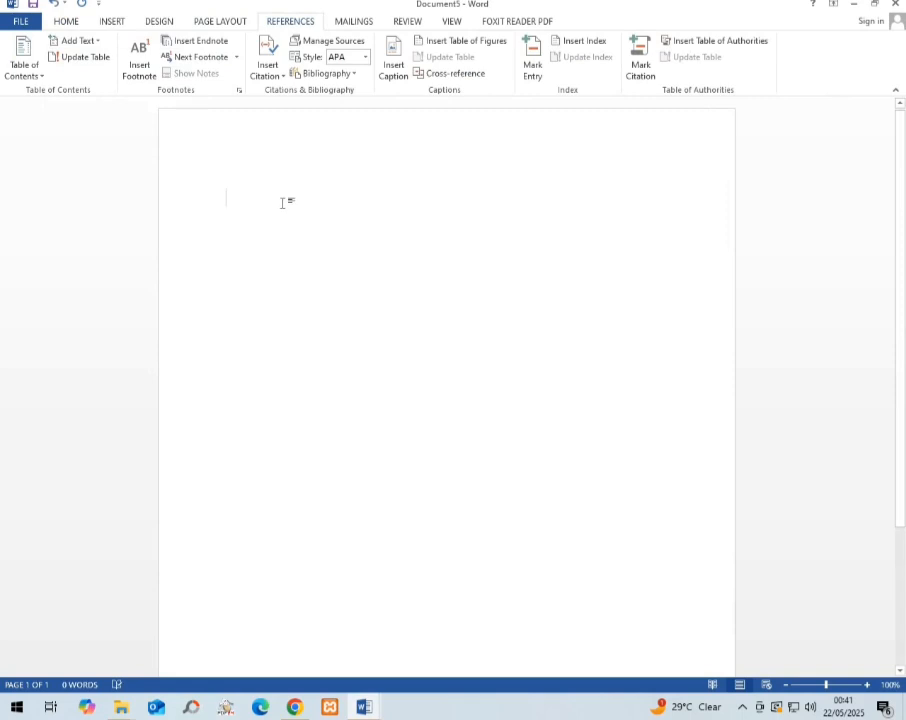
pyautogui.write('shudhuuidhfufdhuhduifuhfui')
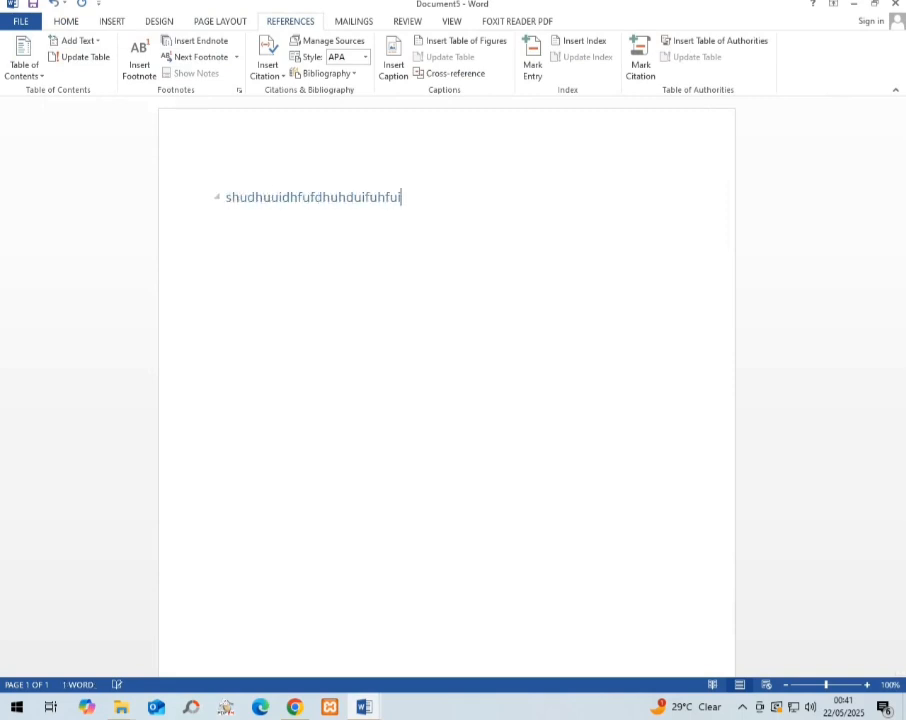
pyautogui.press('Return')
pyautogui.write('lfdnfgji')
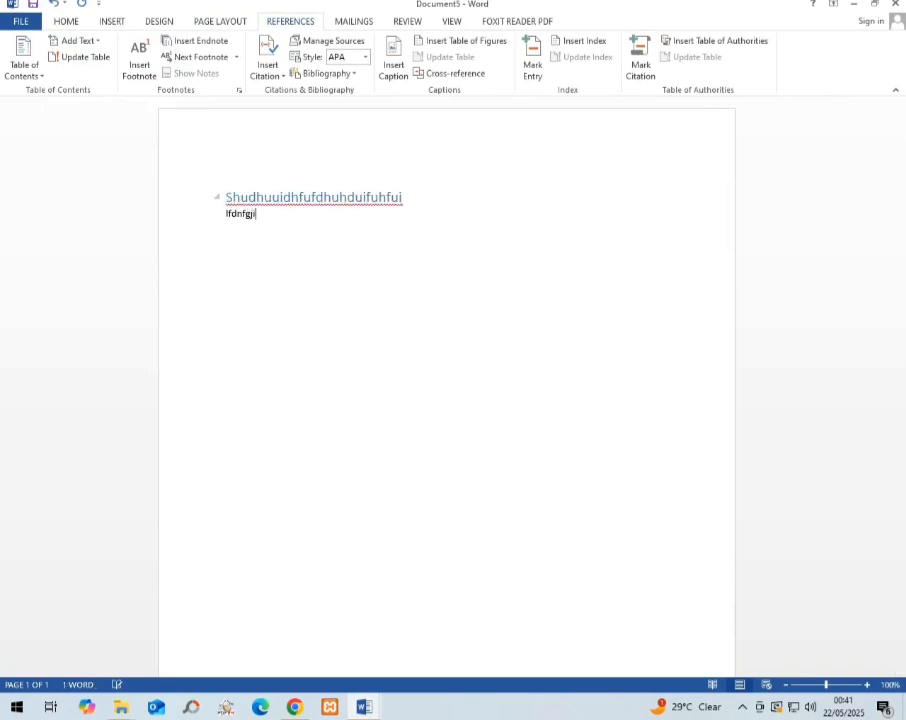
pyautogui.press('Return')
pyautogui.write('fkgjkf')
pyautogui.press('Return')
pyautogui.write('lkfdgjkf')
pyautogui.press('Return')
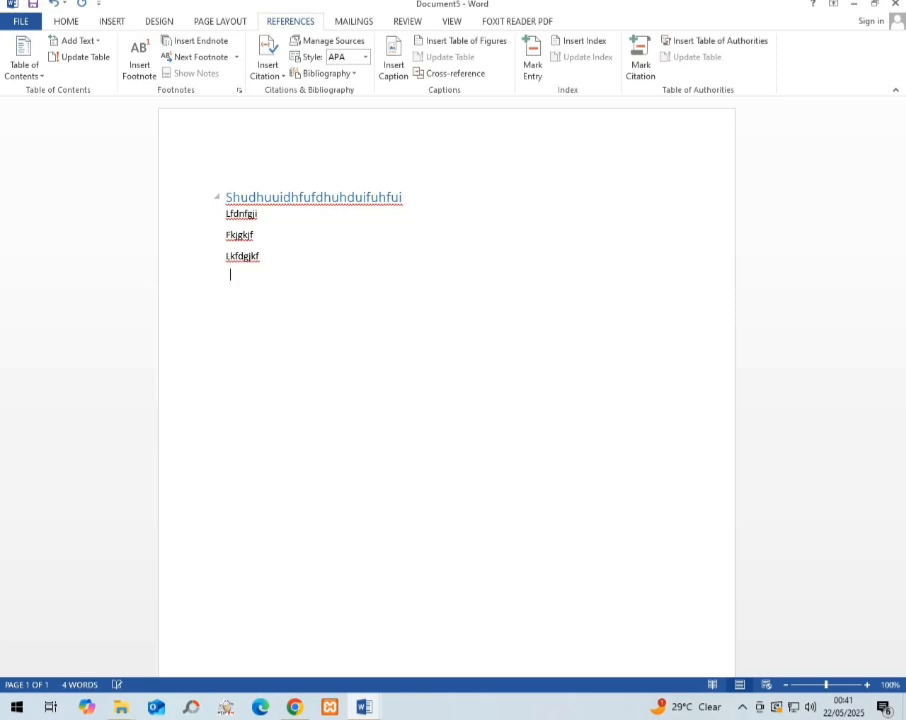
pyautogui.write('klfgf')
pyautogui.press('Return')
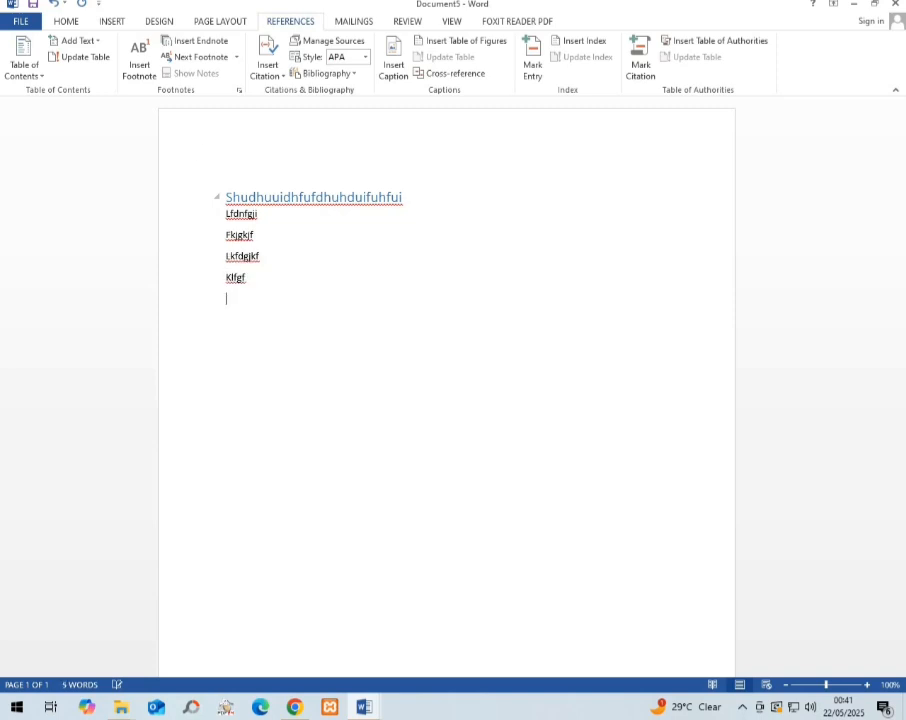
# Add a Level 2 heading of placeholder text below the body lines, followed by the lines Fdgfd, Gfd, Gfd and Gfd
pyautogui.click(76, 40)
pyautogui.click(89, 95)
pyautogui.write(',nbkfjdbgifdbljfdbgljifdbfdbhdbhjfdbhjhbfd')
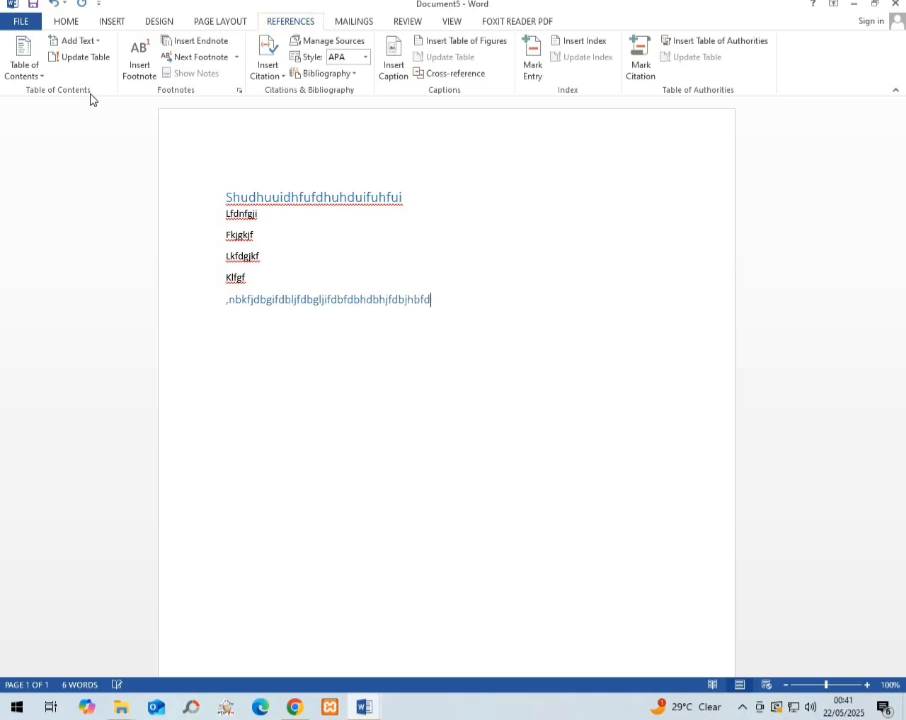
pyautogui.press('Return')
pyautogui.write('fdgfd')
pyautogui.press('Return')
pyautogui.write('gfd')
pyautogui.press('Return')
pyautogui.write('gfd gfd')
pyautogui.press('Return')
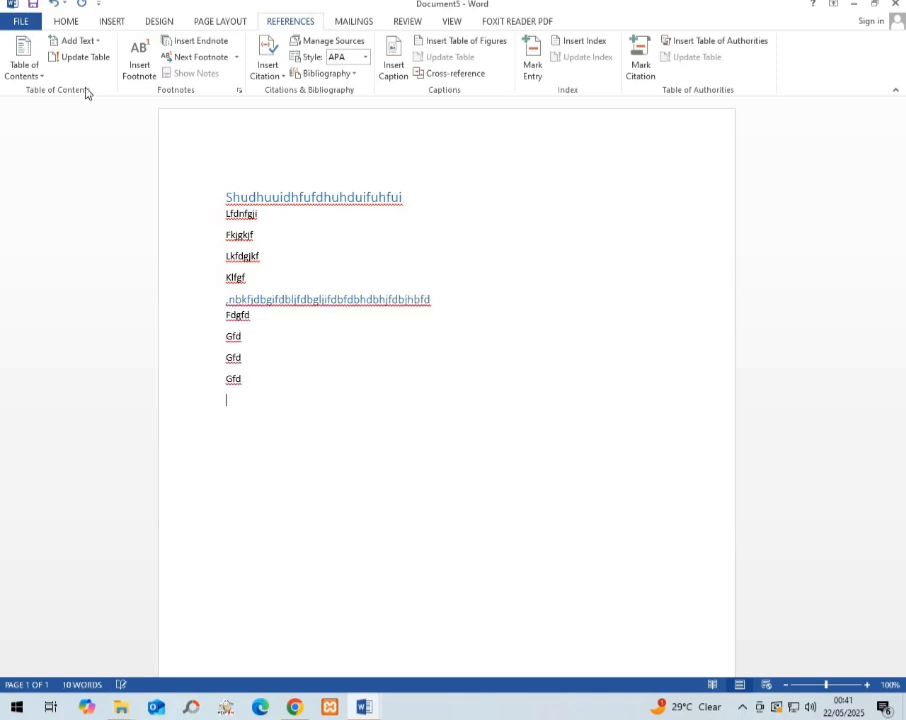
# Add a Level 3 heading "fgbfdjkfgjdkgbjkfdbgjkfdbgjf" at the end of the document, followed by a few short placeholder lines
pyautogui.click(76, 40)
pyautogui.click(84, 110)
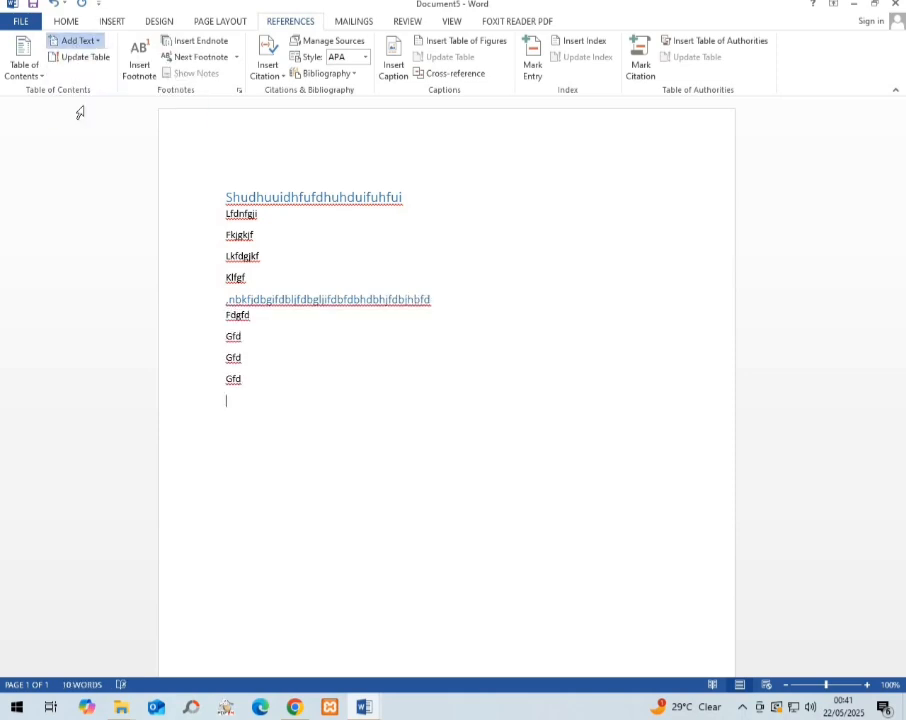
pyautogui.write('fgbfdjkfgjdkgbjkfdbgjkfdbgjf')
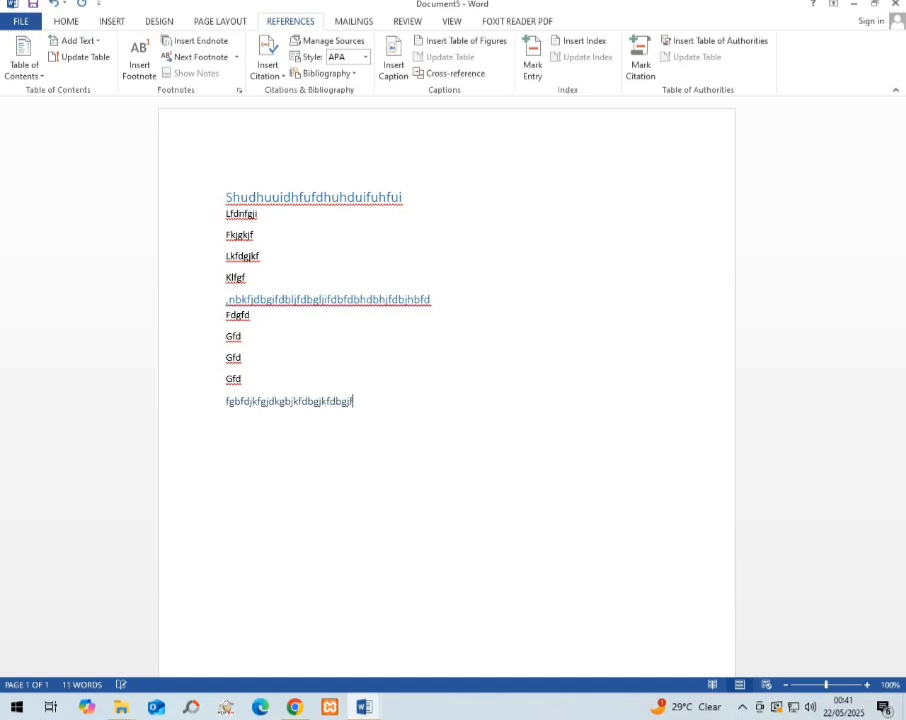
pyautogui.press('Return')
pyautogui.write('fdg')
pyautogui.press('Return')
pyautogui.write('fd gfd  g')
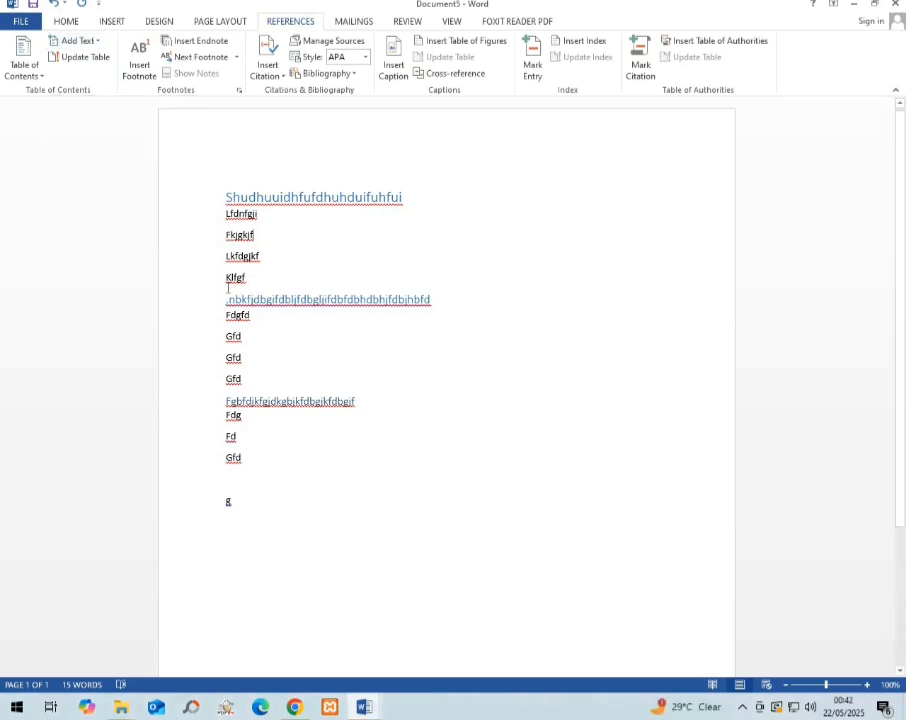
# Delete all the placeholder text and generate sample paragraphs with the =rand() function
pyautogui.hotkey('ctrl', 'a')
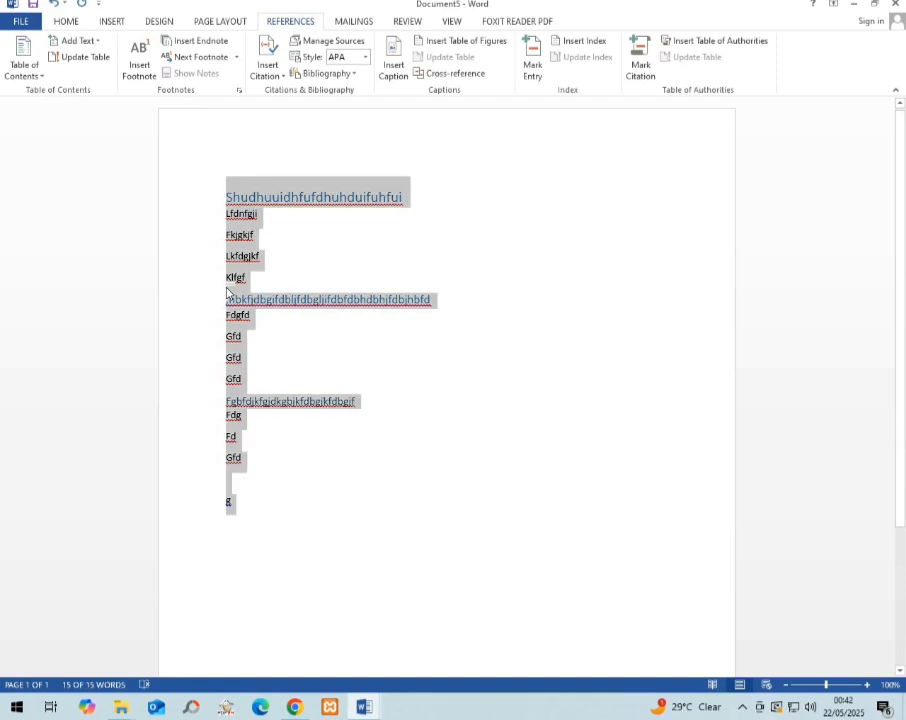
pyautogui.press('Delete')
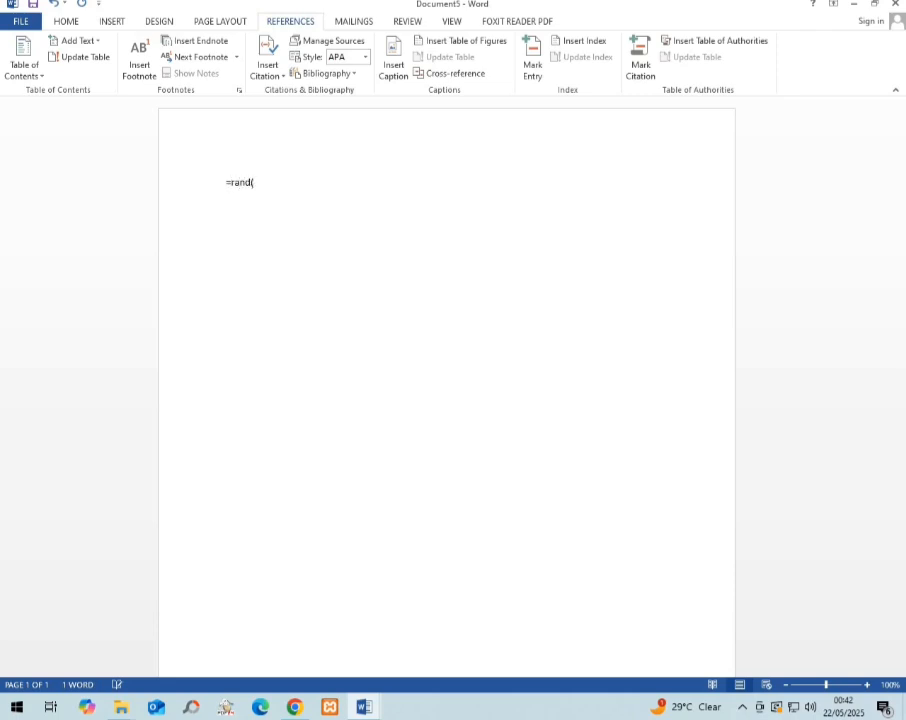
pyautogui.press('Return')
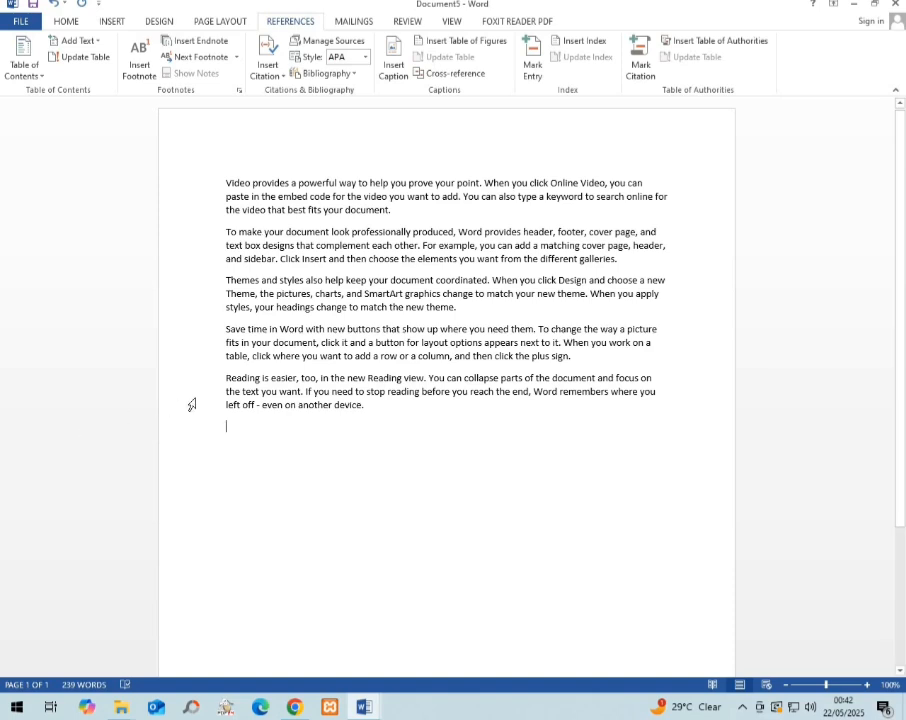
# Insert a footnote after "Save time in Word" in the fourth paragraph, with the note text "awesome"
pyautogui.moveTo(238, 371); pyautogui.dragTo(271, 378)
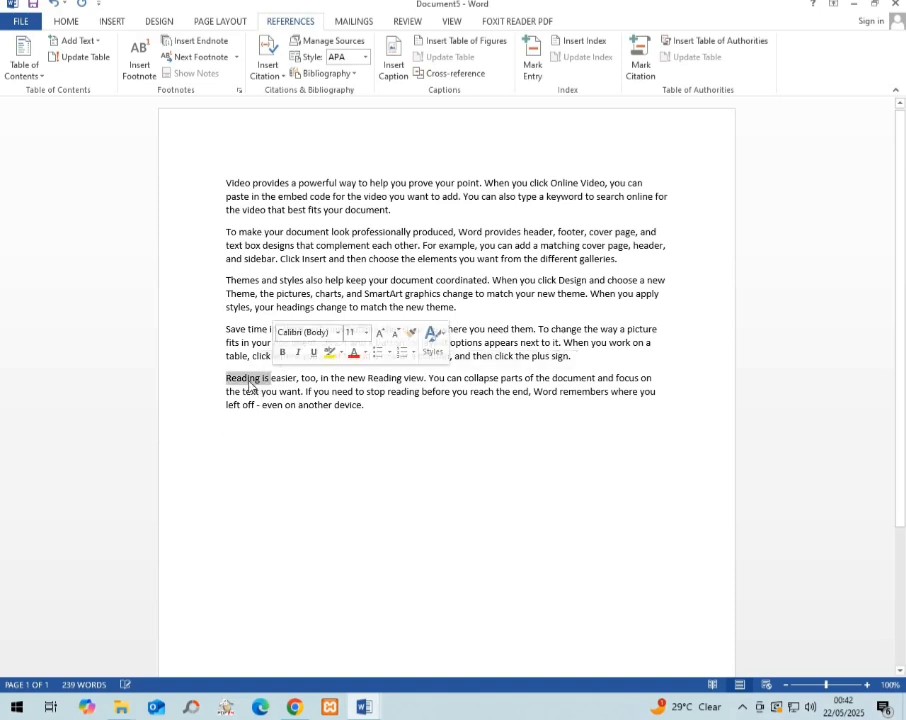
pyautogui.moveTo(225, 330); pyautogui.dragTo(305, 328)
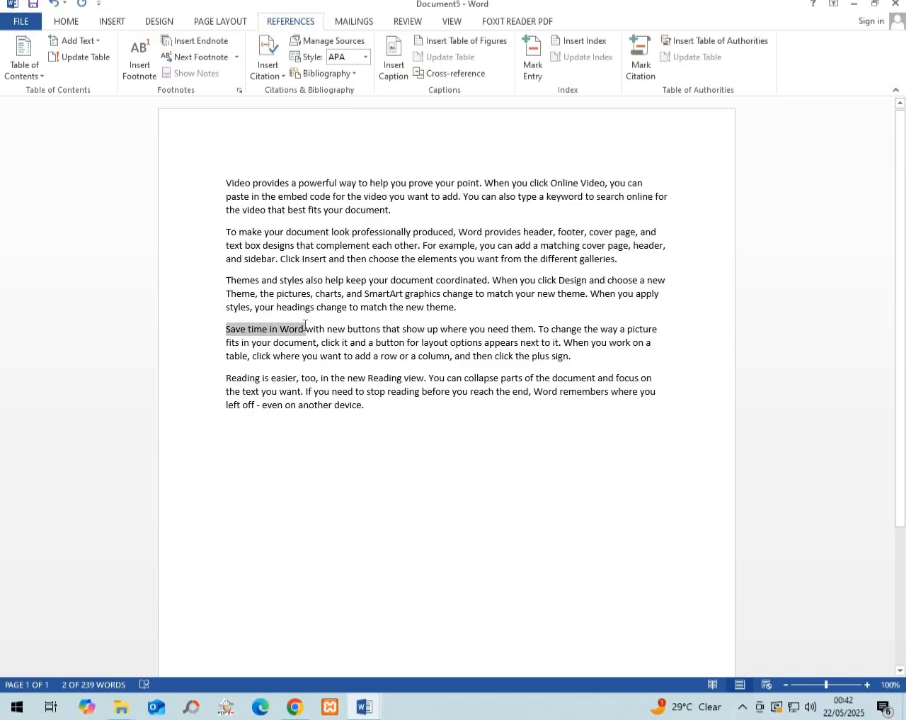
pyautogui.click(140, 72)
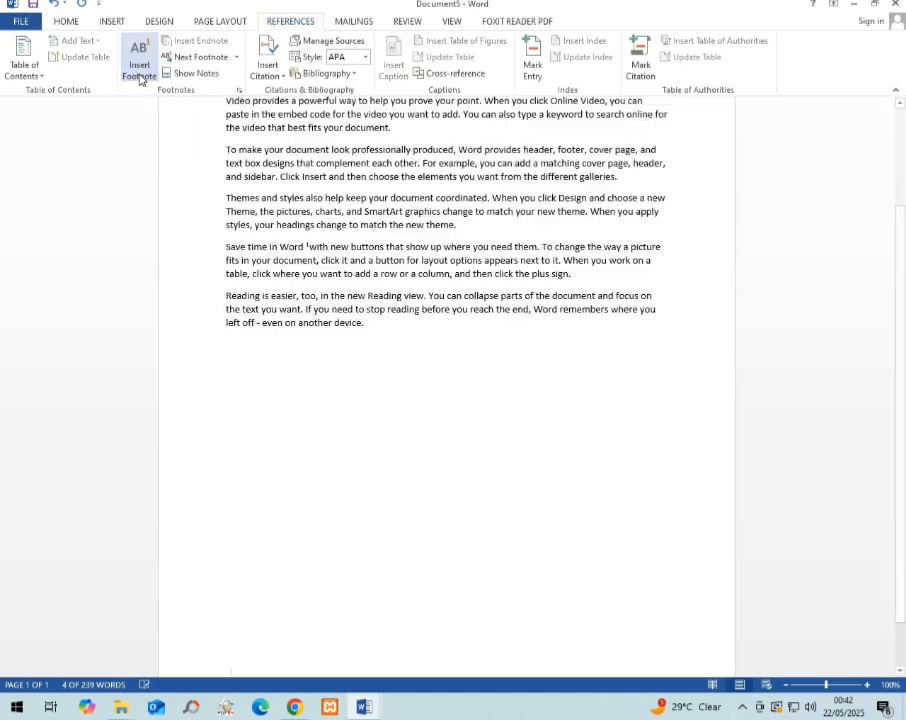
pyautogui.scroll(2, 270, 236)
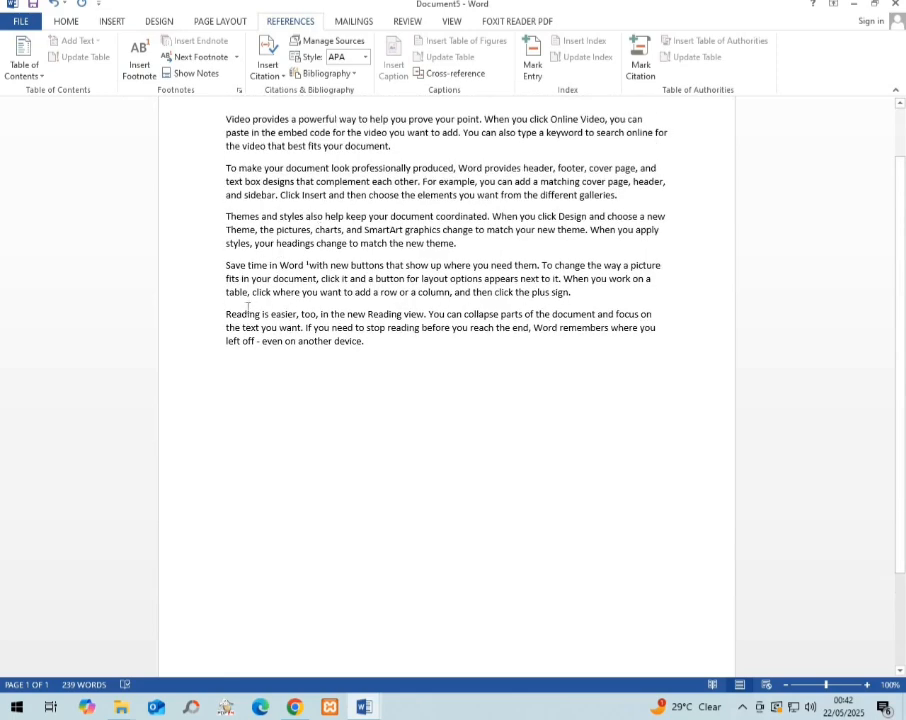
pyautogui.moveTo(313, 262)
pyautogui.doubleClick(313, 262)
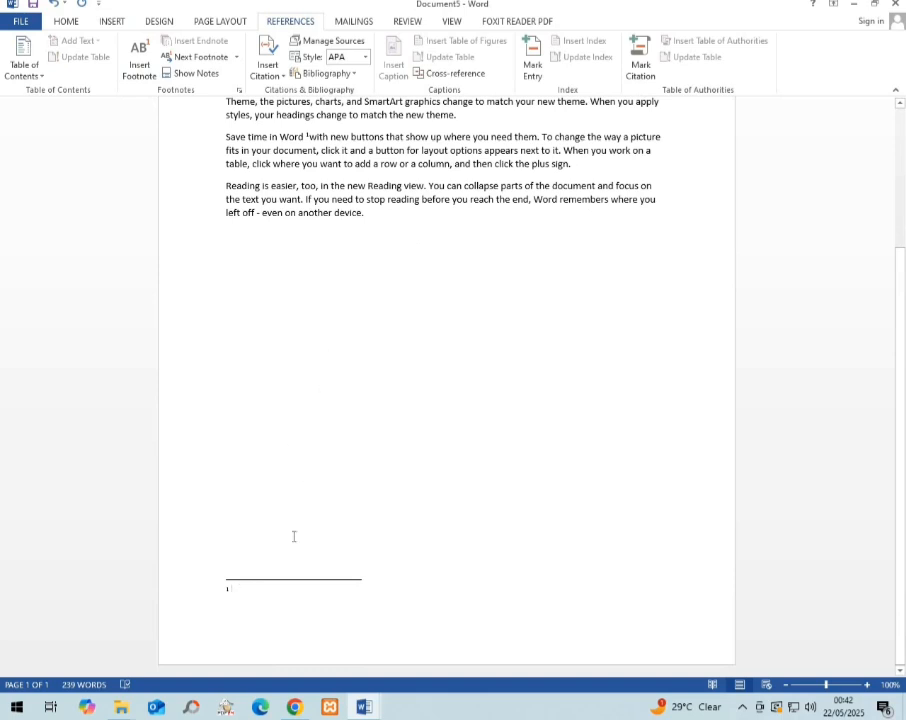
pyautogui.write('awssome')
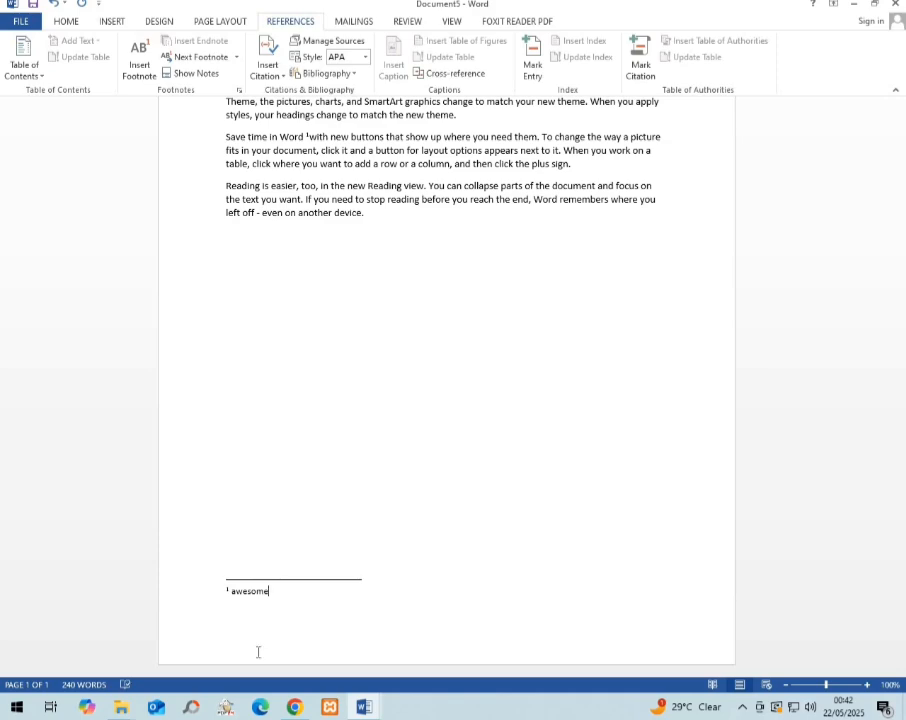
# Insert a second footnote after "Reading is easier" without note text, and return to the blank line below the last paragraph
pyautogui.scroll(3, 255, 515)
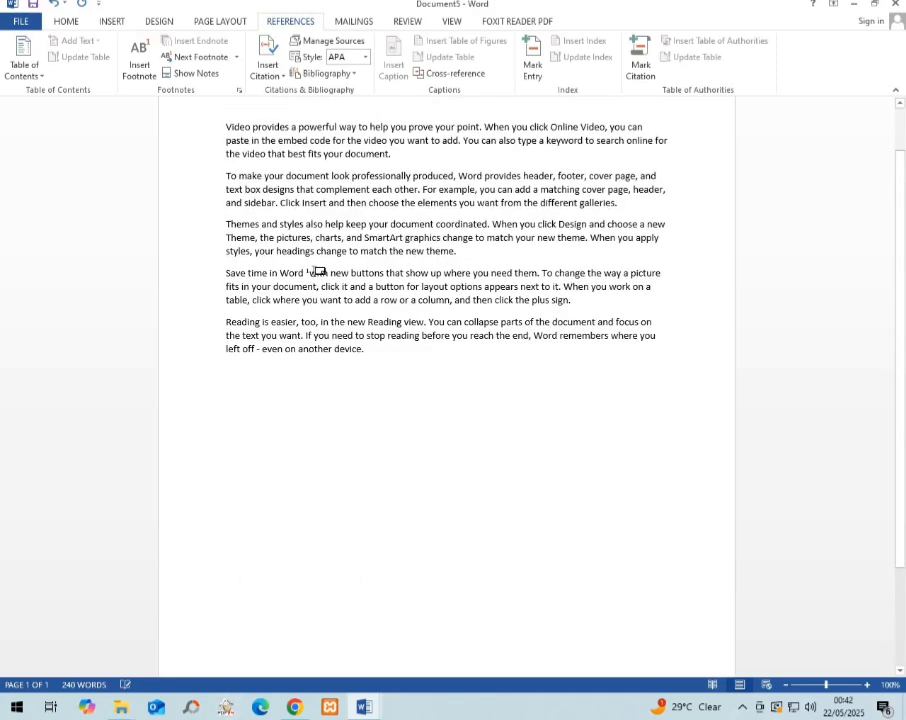
pyautogui.moveTo(313, 270)
pyautogui.moveTo(233, 318); pyautogui.dragTo(292, 323)
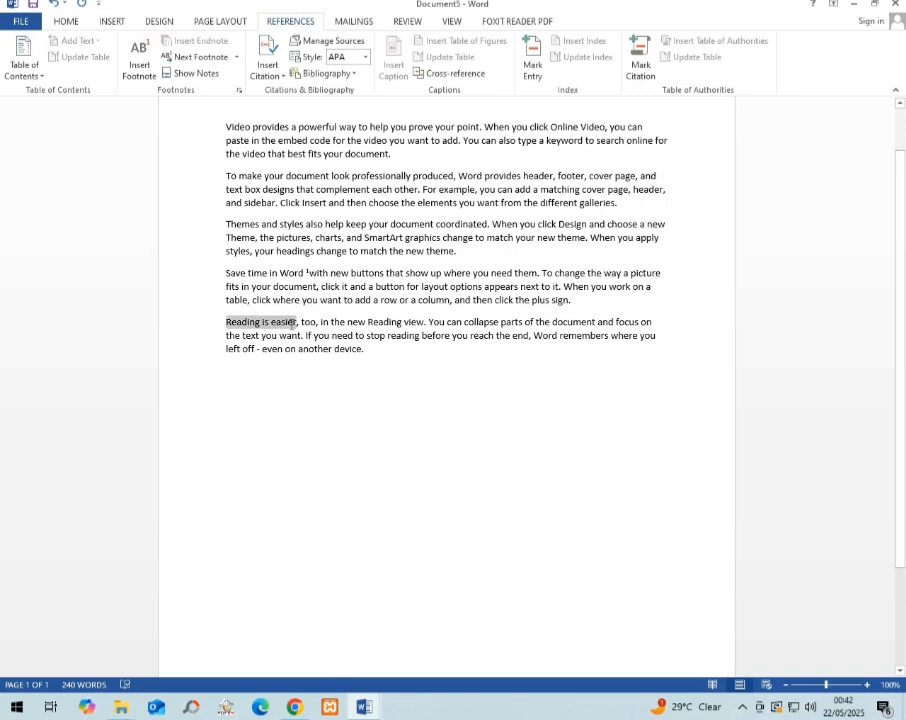
pyautogui.click(139, 60)
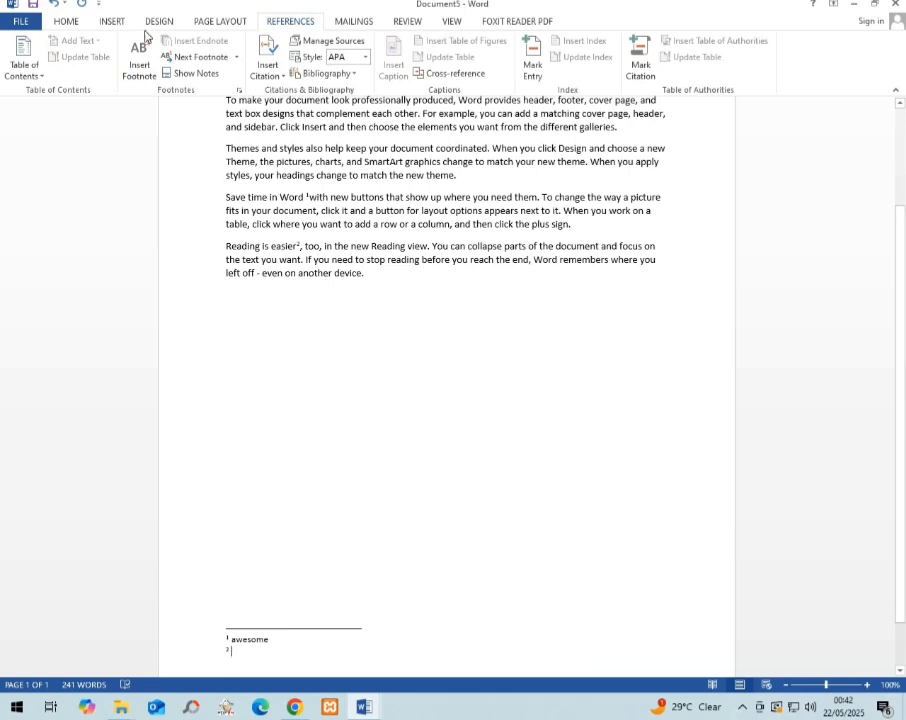
pyautogui.click(372, 296)
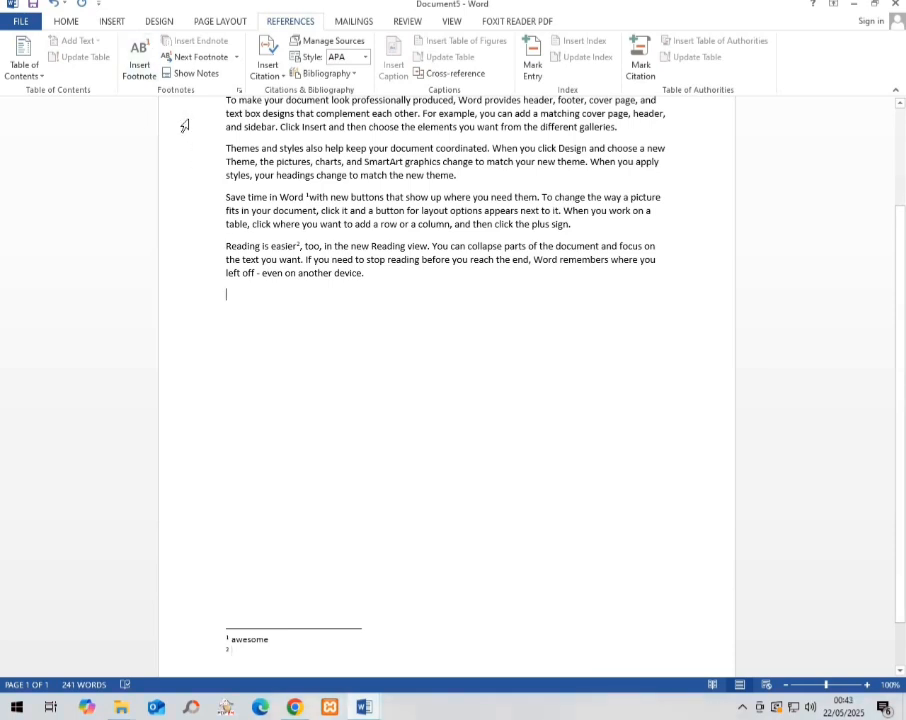
# Insert an endnote without note text at the end of the last paragraph, after "even on another device."
pyautogui.doubleClick(316, 364)
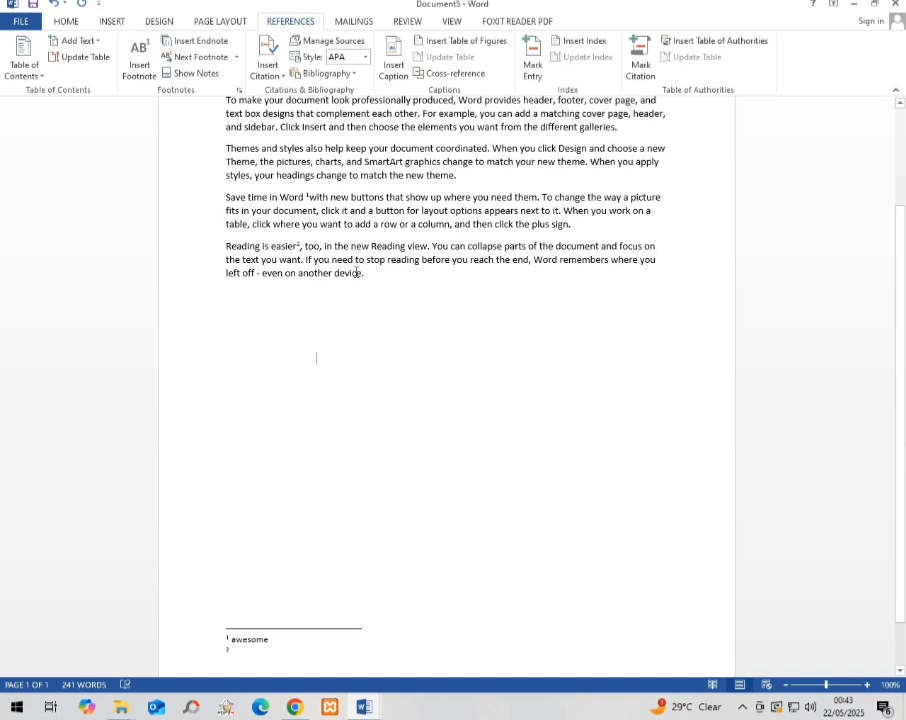
pyautogui.moveTo(331, 274); pyautogui.dragTo(243, 276)
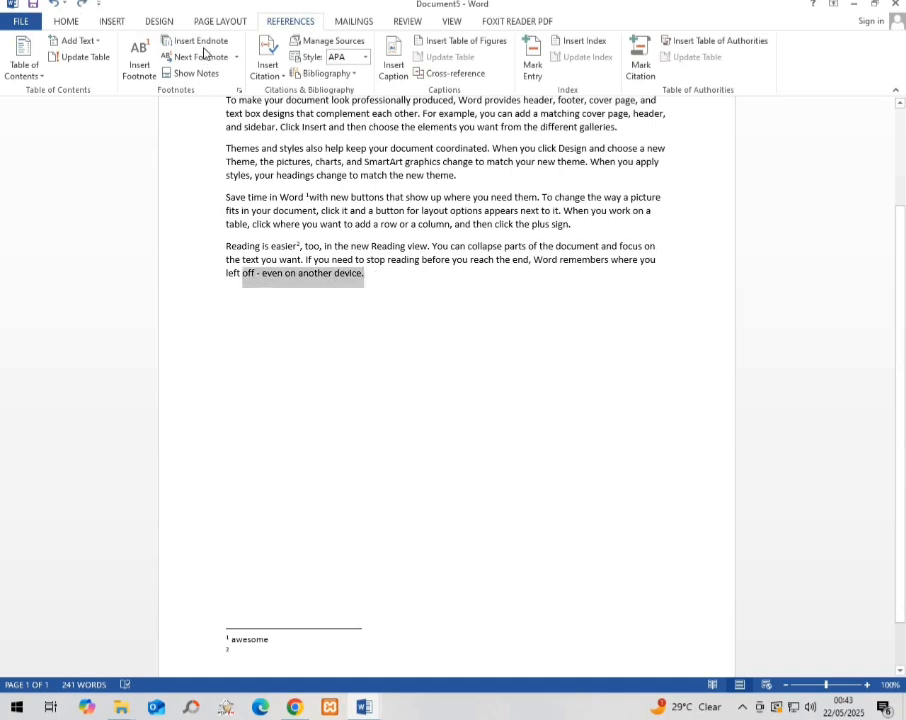
pyautogui.click(203, 41)
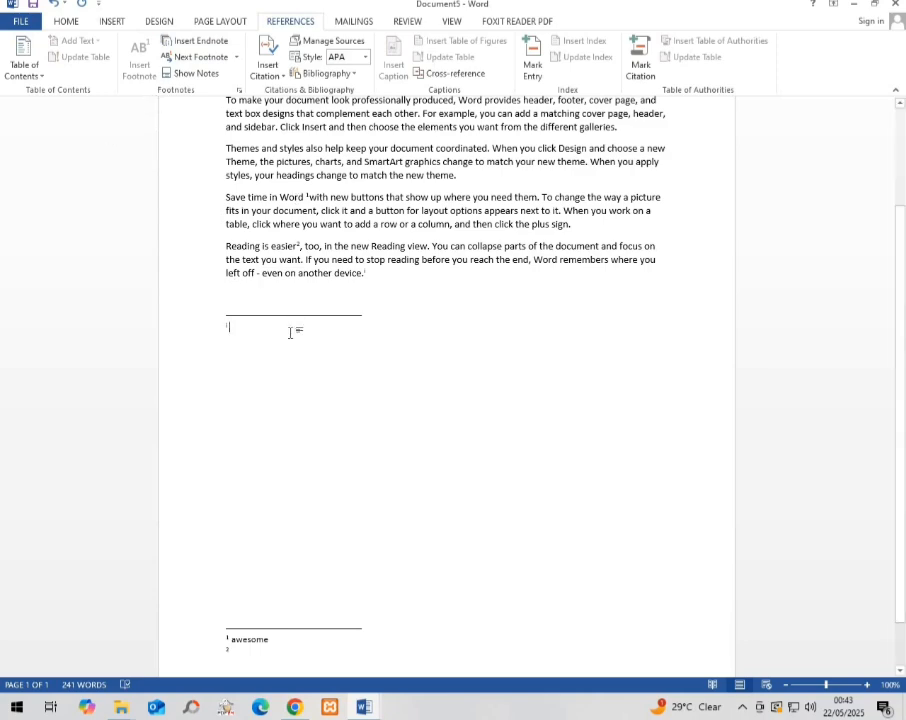
pyautogui.scroll(3, 306, 444)
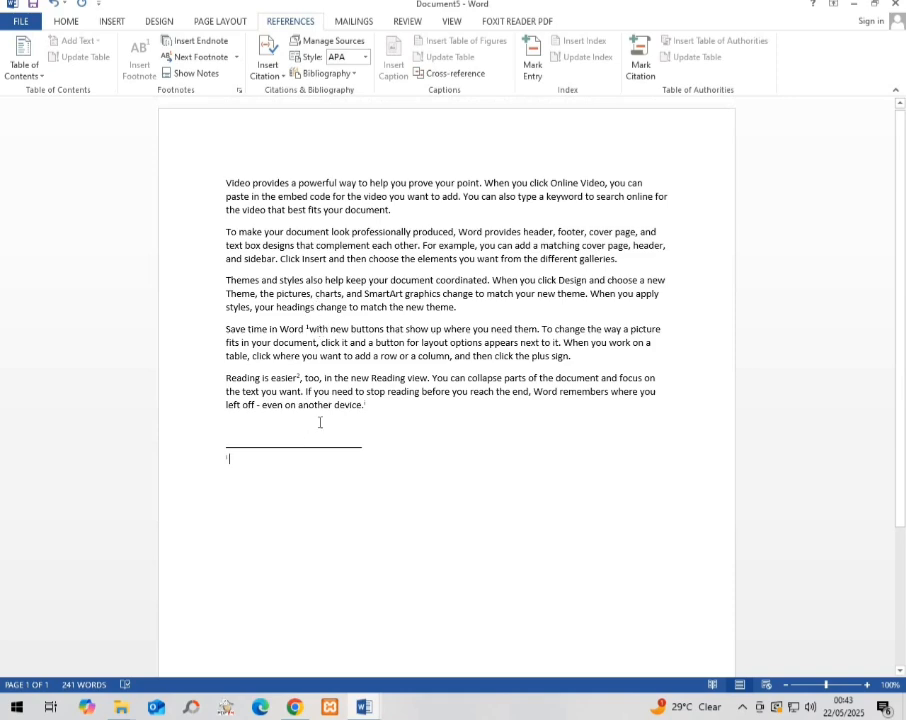
pyautogui.scroll(-3, 348, 507)
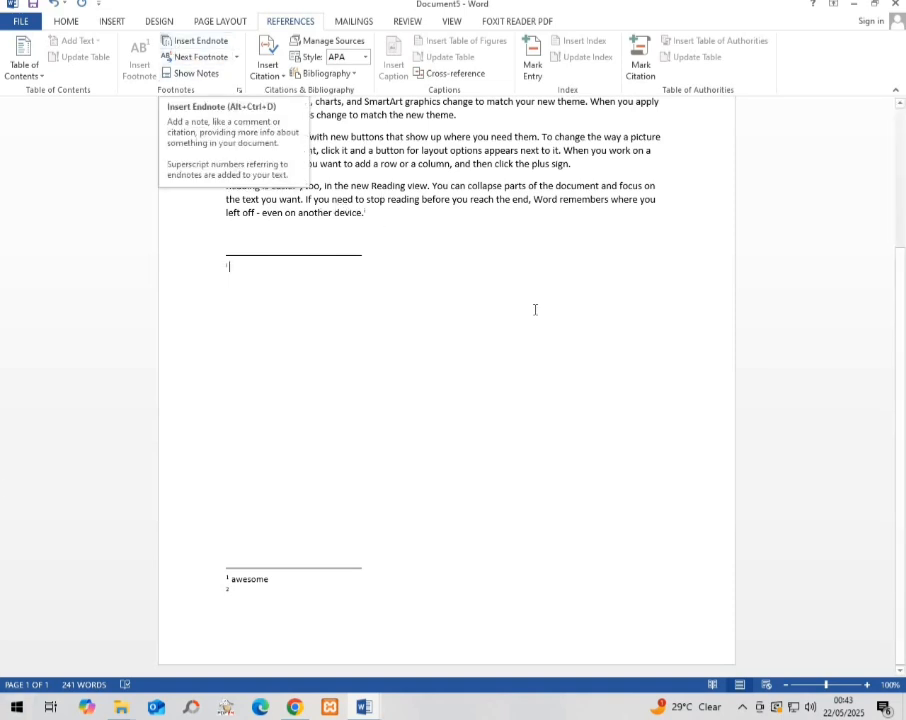
# Look through the footnote and endnote navigation options, and use Show Notes to jump between the endnote and its reference
pyautogui.click(235, 57)
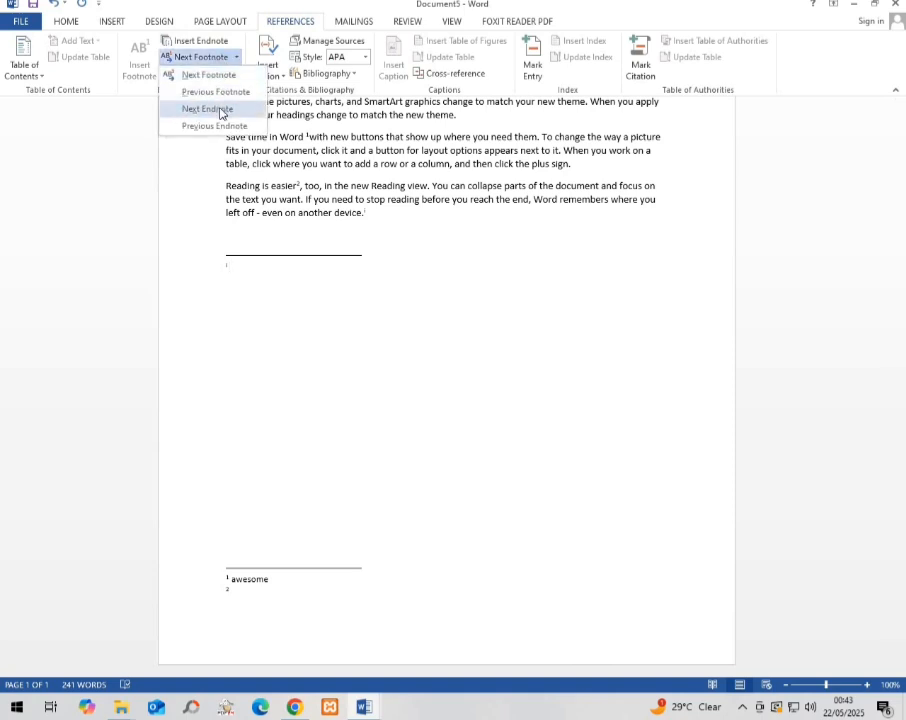
pyautogui.click(326, 282)
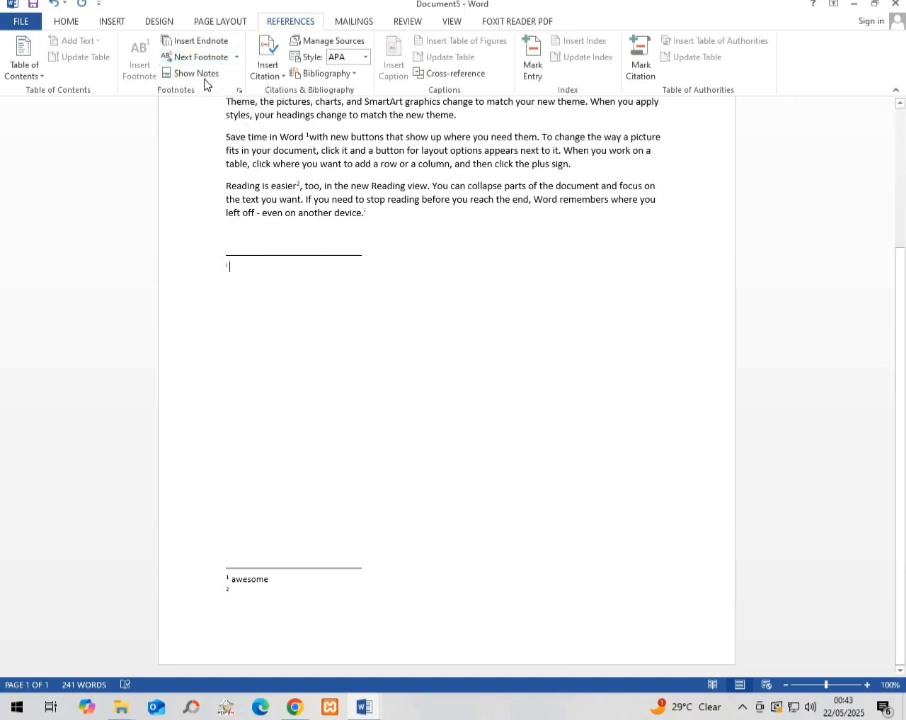
pyautogui.click(200, 76)
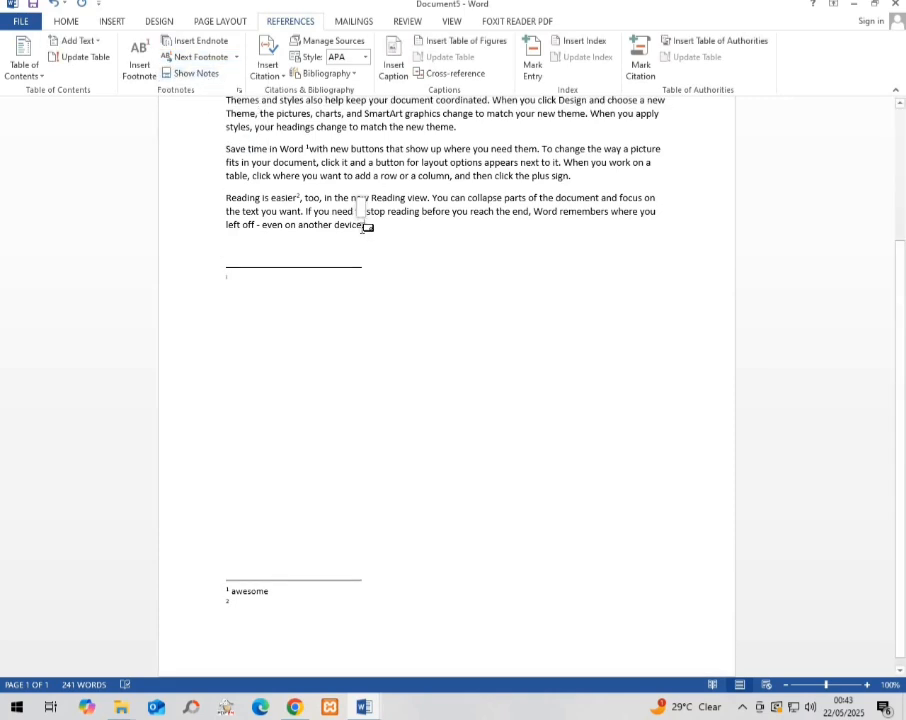
pyautogui.click(404, 286)
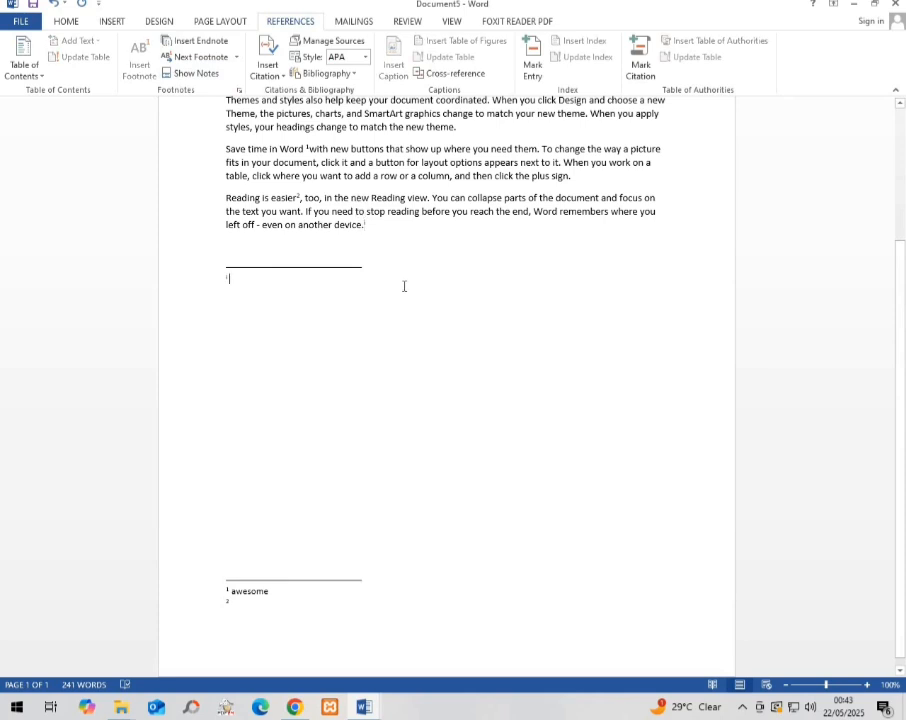
# Delete all the document's body text together with its footnotes and endnote
pyautogui.hotkey('ctrl', 'a')
pyautogui.press('Delete')
pyautogui.hotkey('ctrl', 'a')
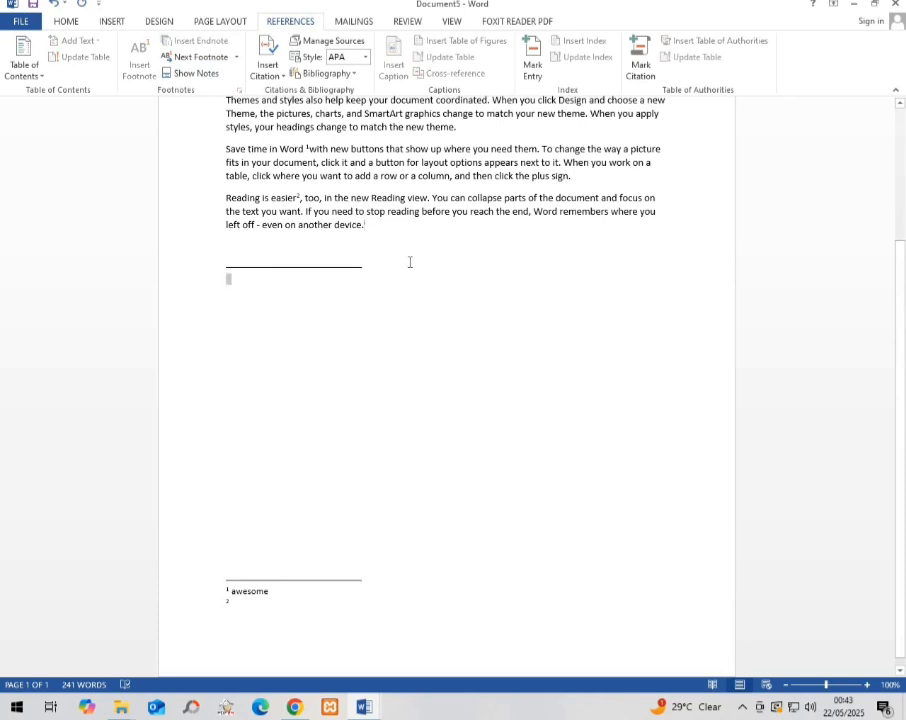
pyautogui.click(417, 237)
pyautogui.hotkey('ctrl', 'a')
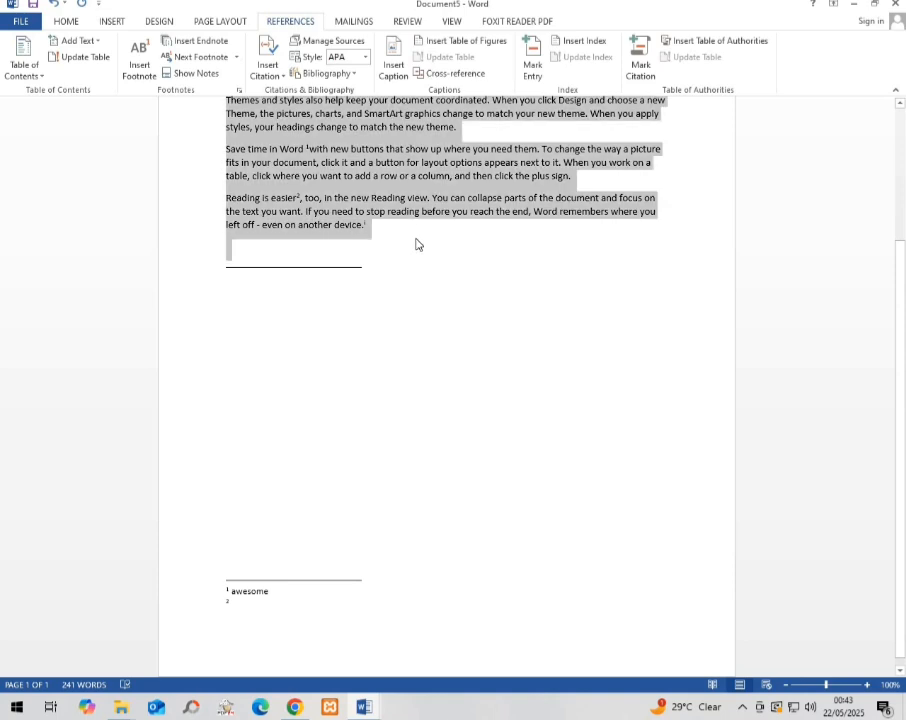
pyautogui.press('Delete')
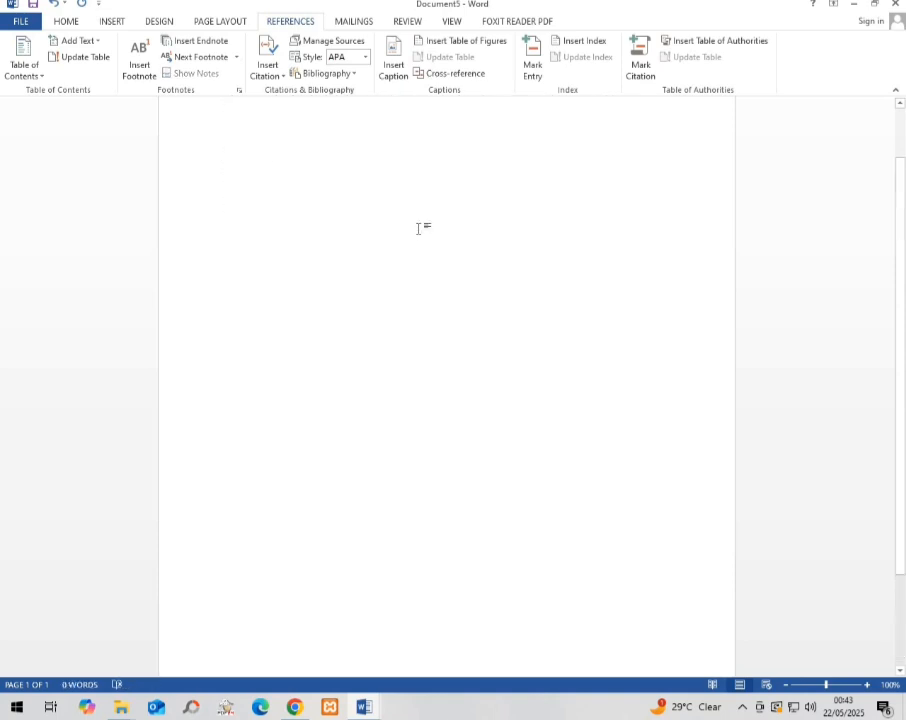
pyautogui.scroll(2, 418, 228)
# Start a new citation source, review the available source types, and choose Book
pyautogui.click(283, 84)
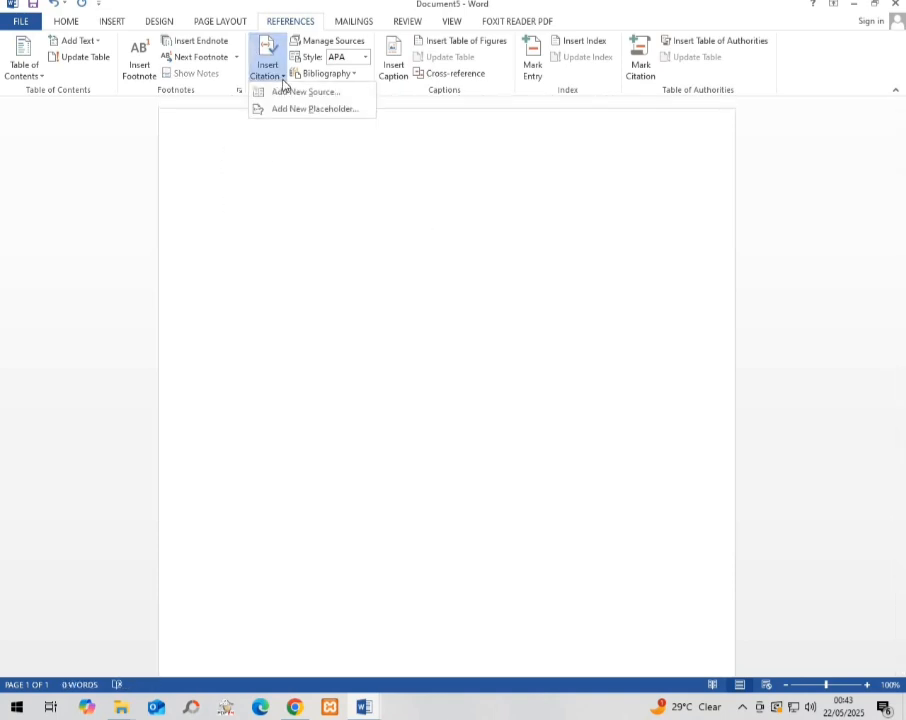
pyautogui.click(294, 90)
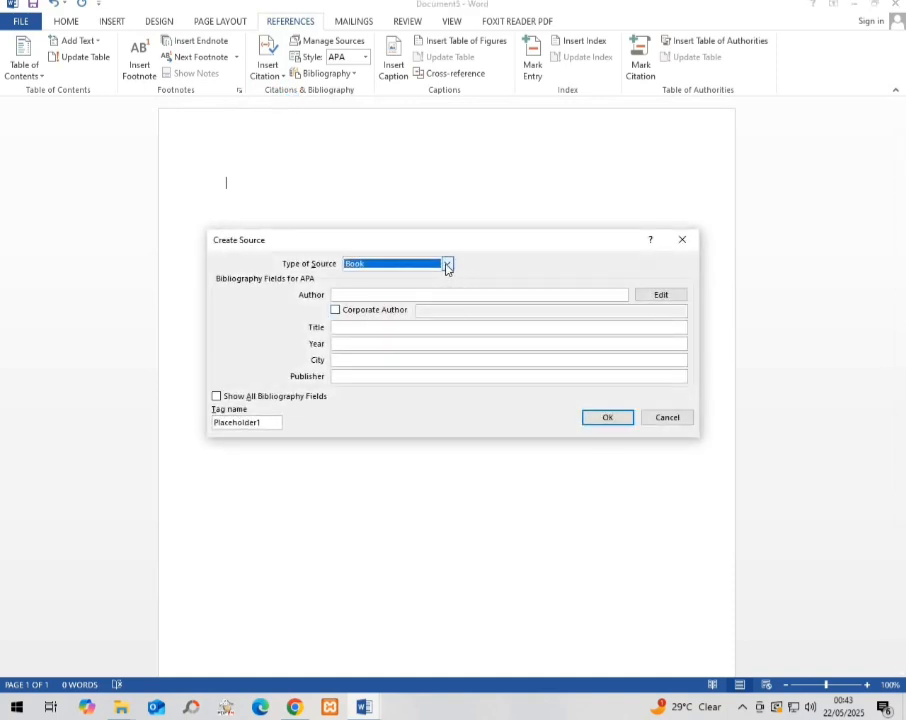
pyautogui.click(448, 265)
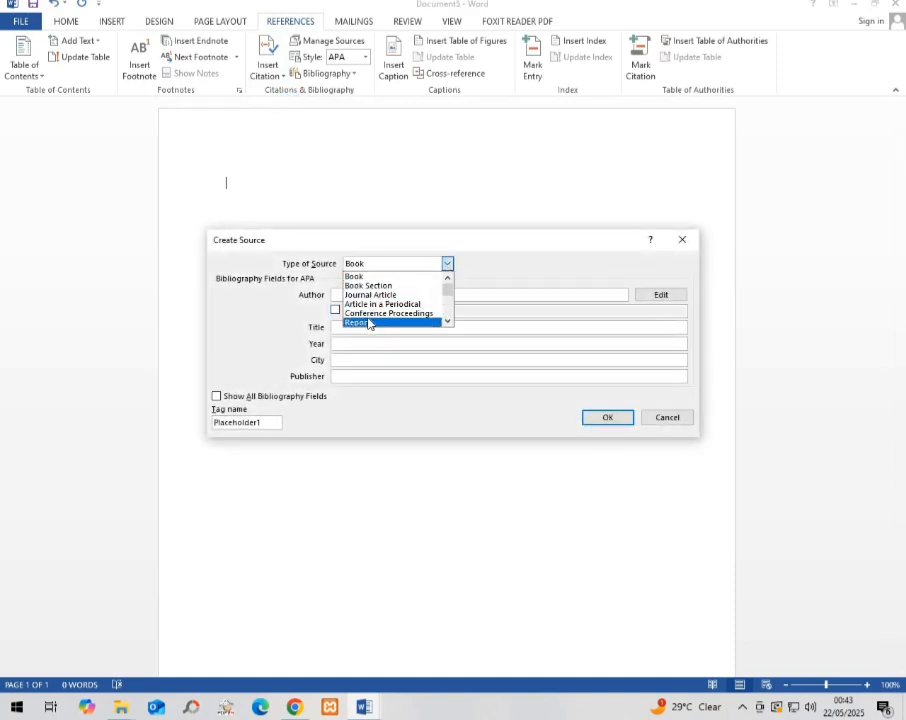
pyautogui.scroll(-2, 370, 322)
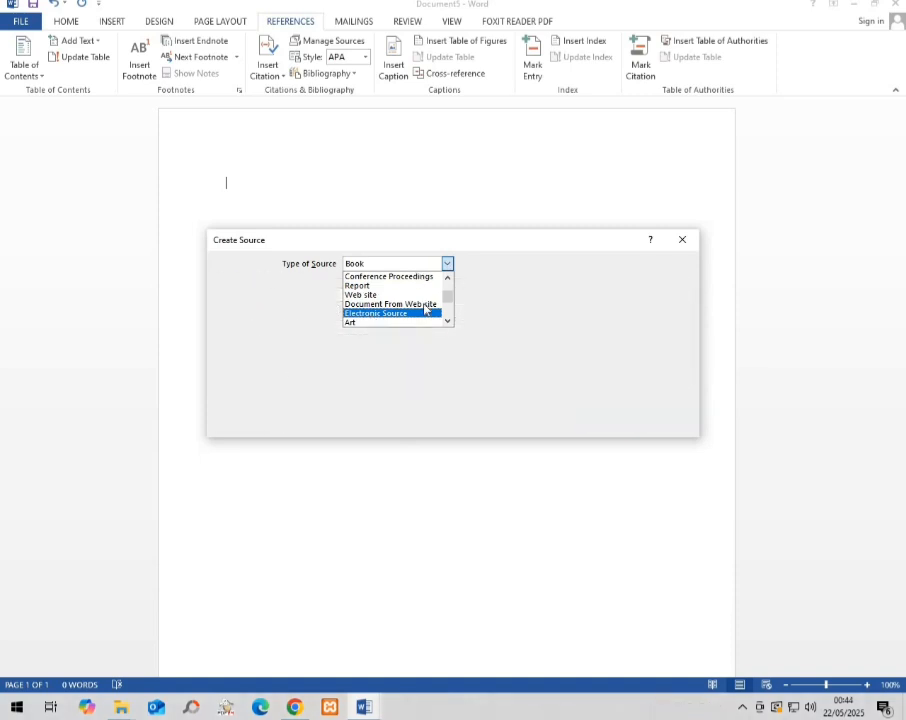
pyautogui.scroll(2, 393, 289)
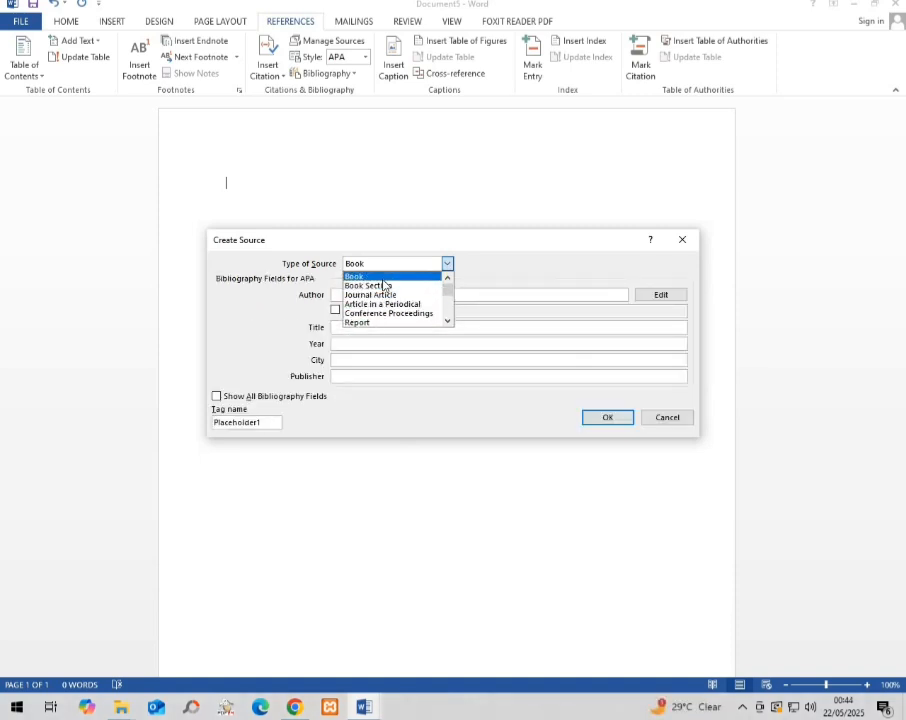
pyautogui.click(379, 278)
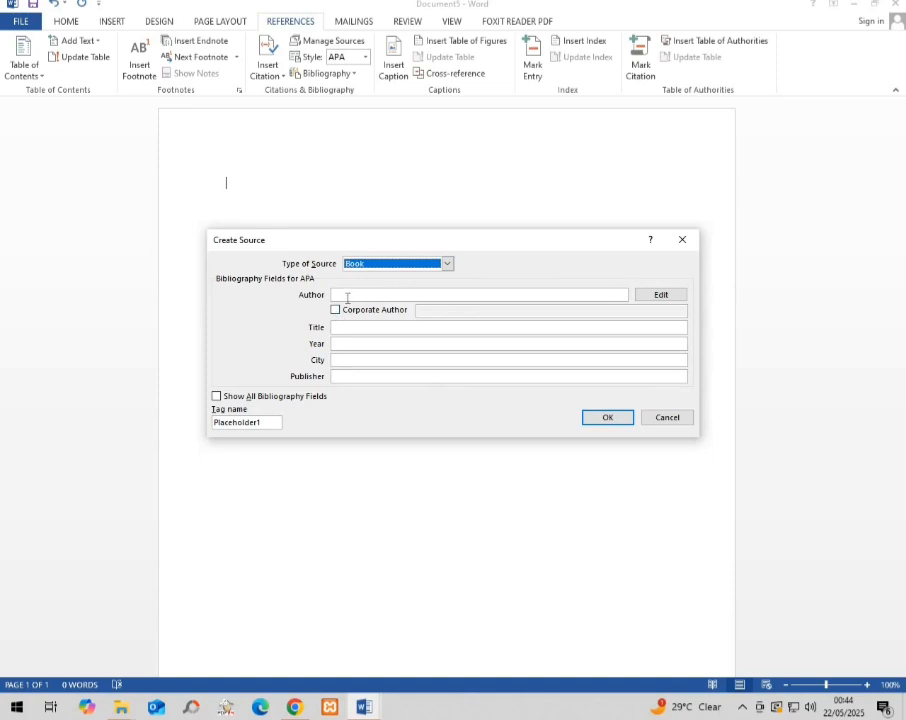
# Insert the citation with author YESS, title YOUTH EDUCATION SUPPORT SYSTEM, year 2025, city HYD and publisher PRESS
pyautogui.click(347, 296)
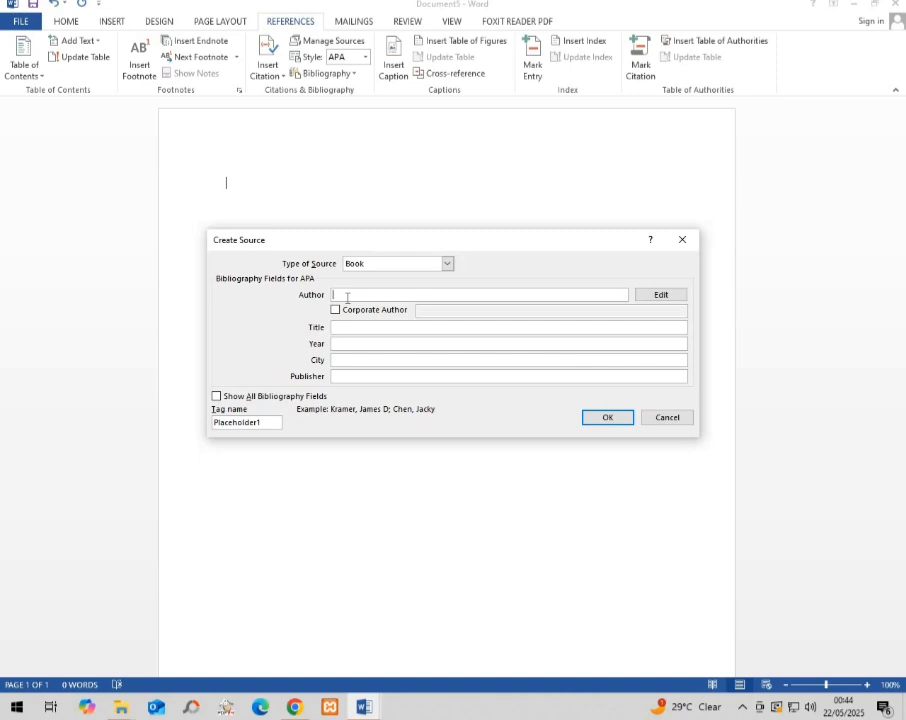
pyautogui.write('ye')
pyautogui.press('BackSpace')
pyautogui.press('BackSpace')
pyautogui.write('Y')
pyautogui.click(339, 328)
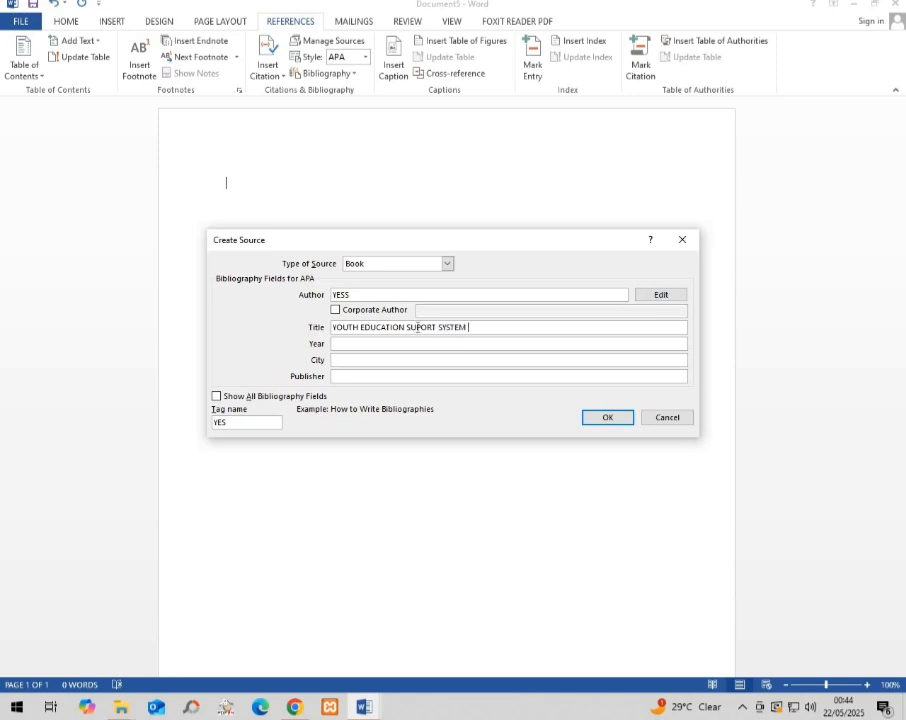
pyautogui.click(418, 328)
pyautogui.write('P')
pyautogui.click(367, 344)
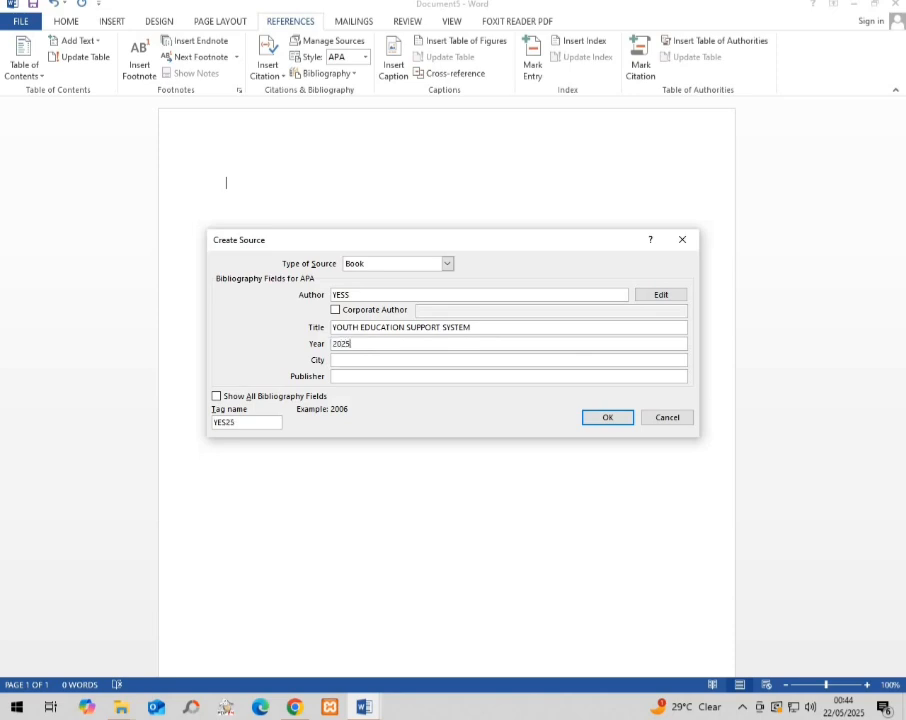
pyautogui.click(360, 358)
pyautogui.click(352, 374)
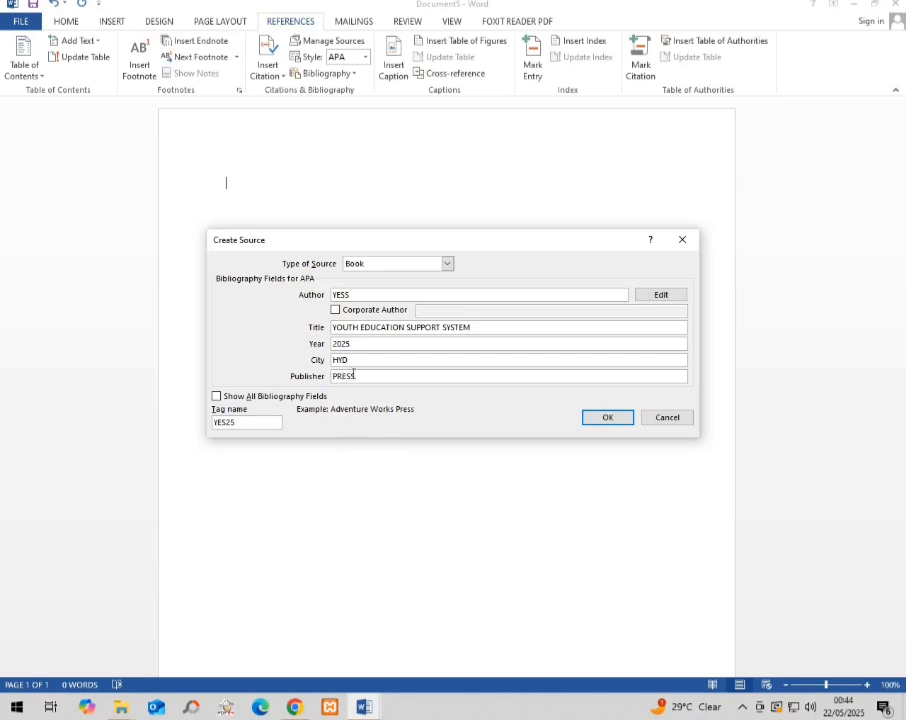
pyautogui.click(606, 419)
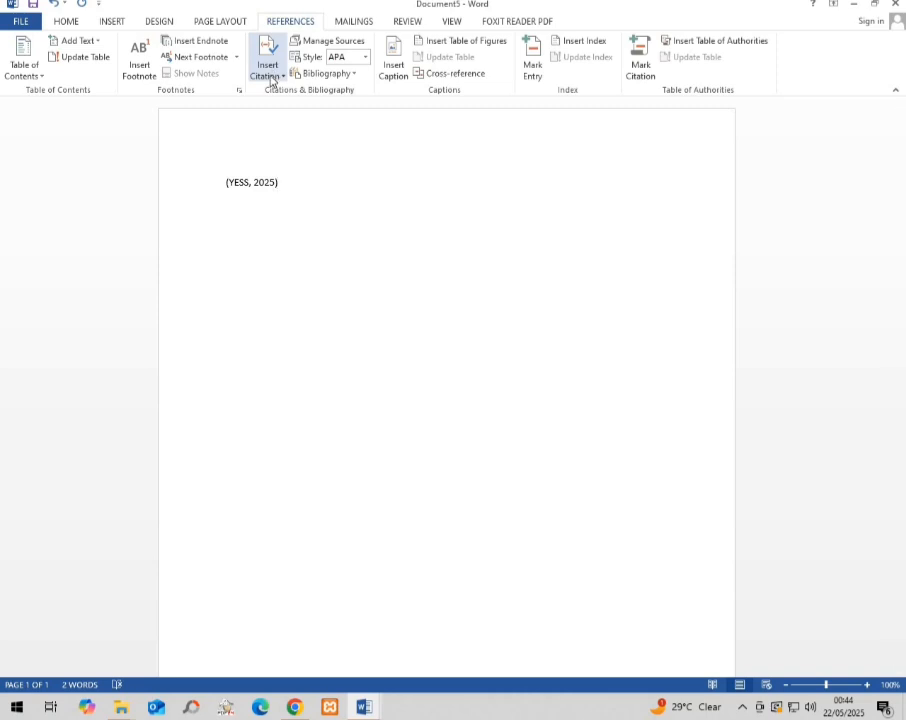
# Add blank space below the citation and insert the built-in Bibliography there
pyautogui.click(353, 76)
pyautogui.click(283, 224)
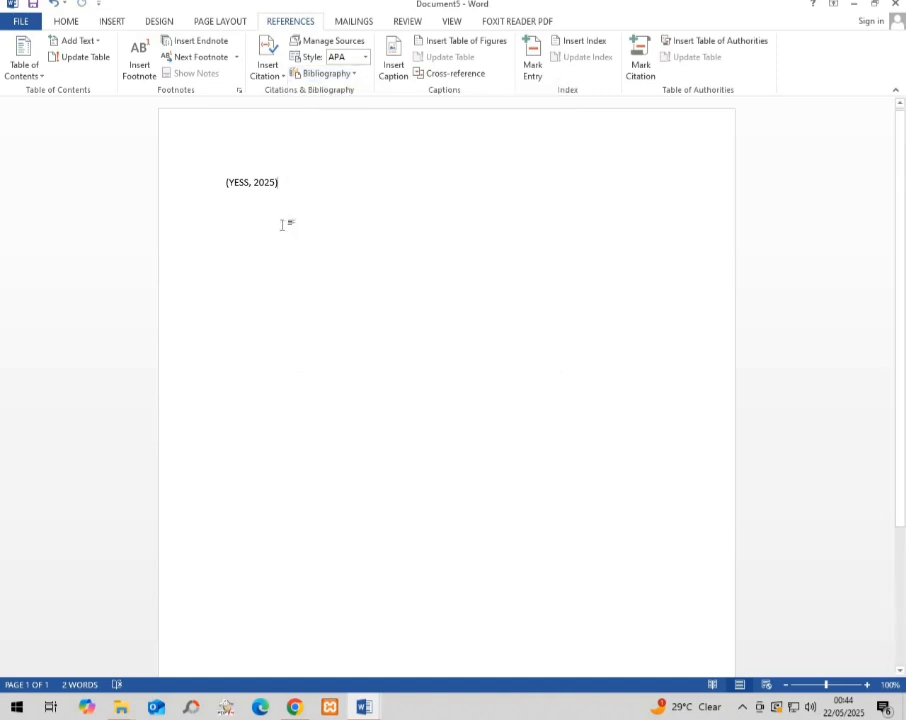
pyautogui.press('Return')
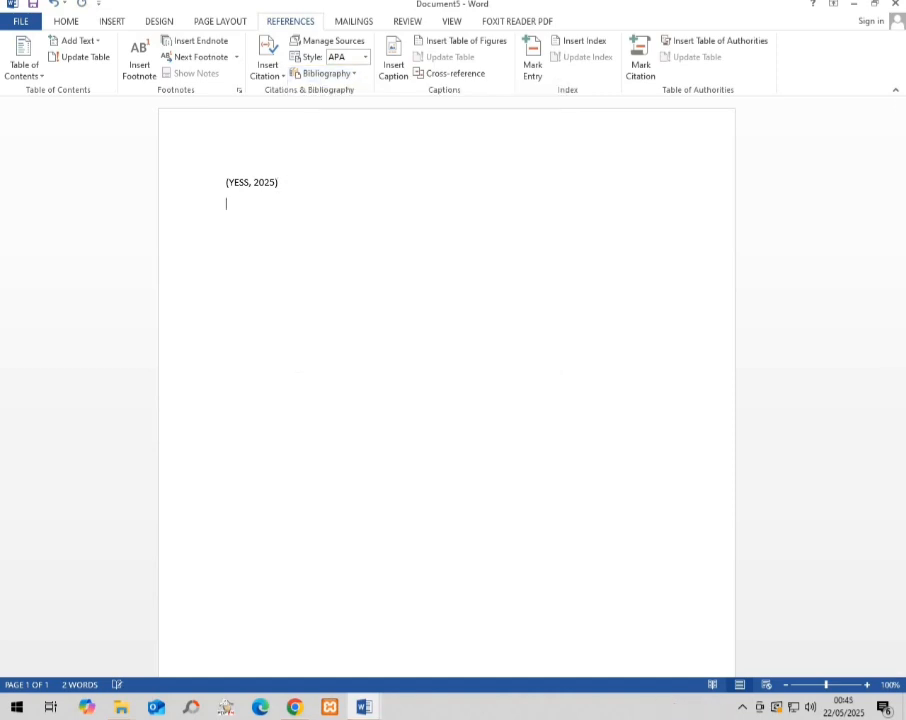
pyautogui.click(351, 76)
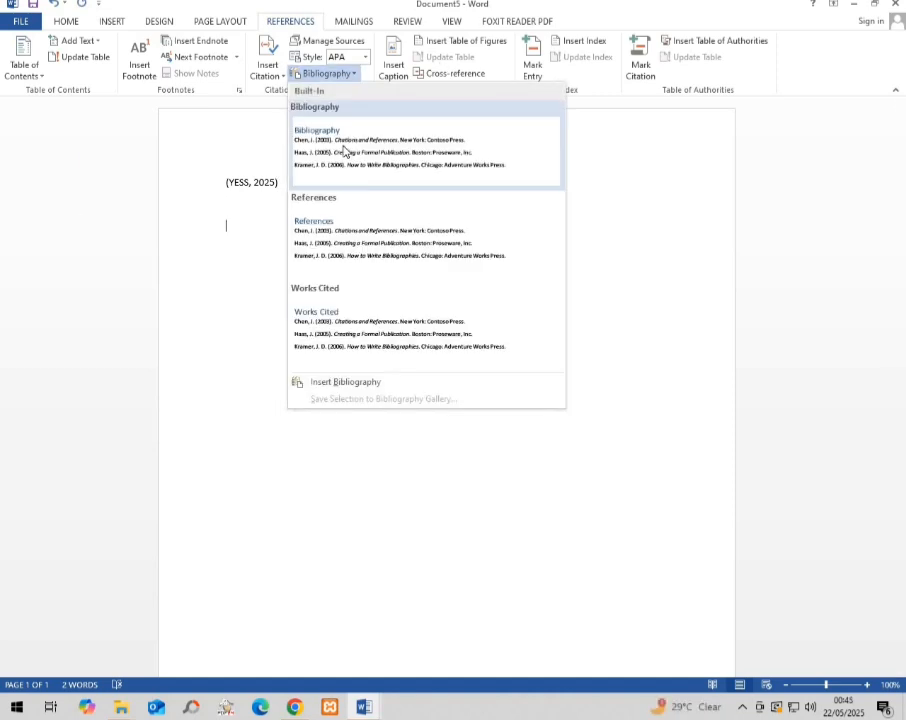
pyautogui.click(344, 150)
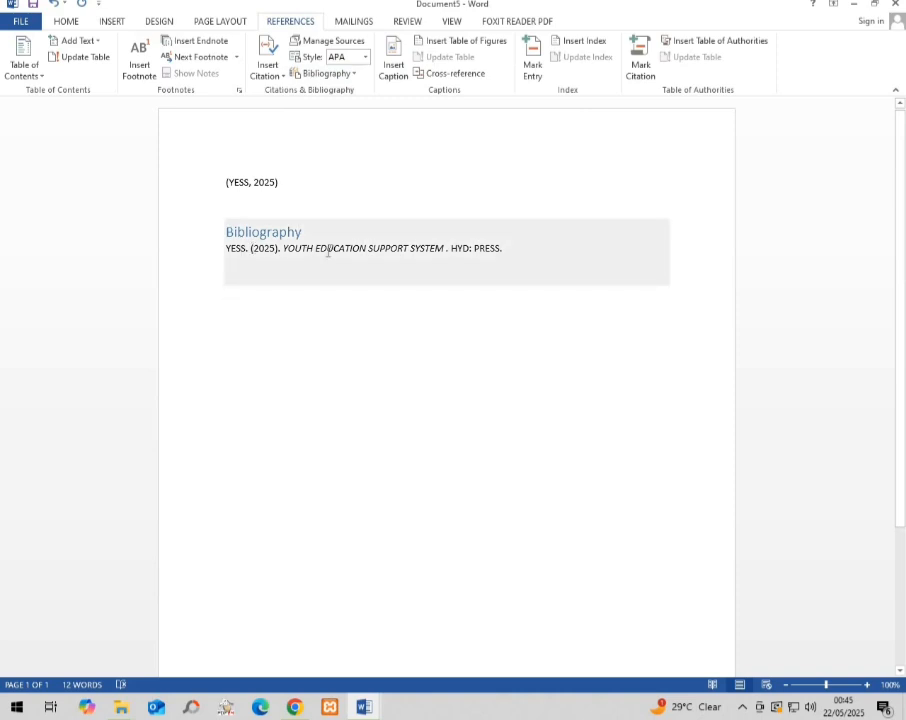
# Check the saved citation sources, try the GOST - Name Sort style, and settle on GOST - Title Sort for the bibliography
pyautogui.click(283, 78)
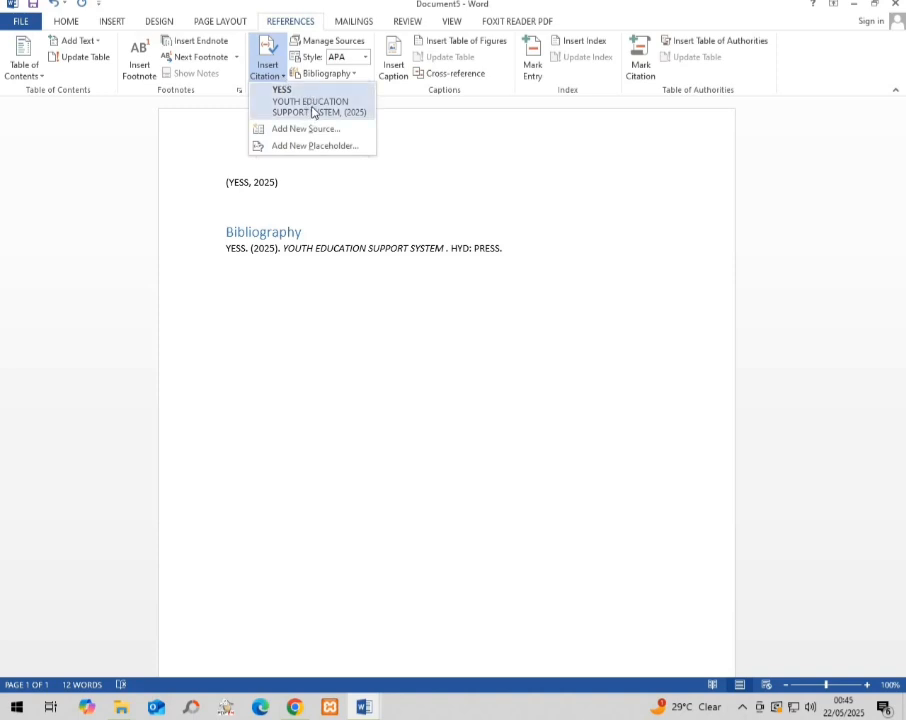
pyautogui.click(410, 135)
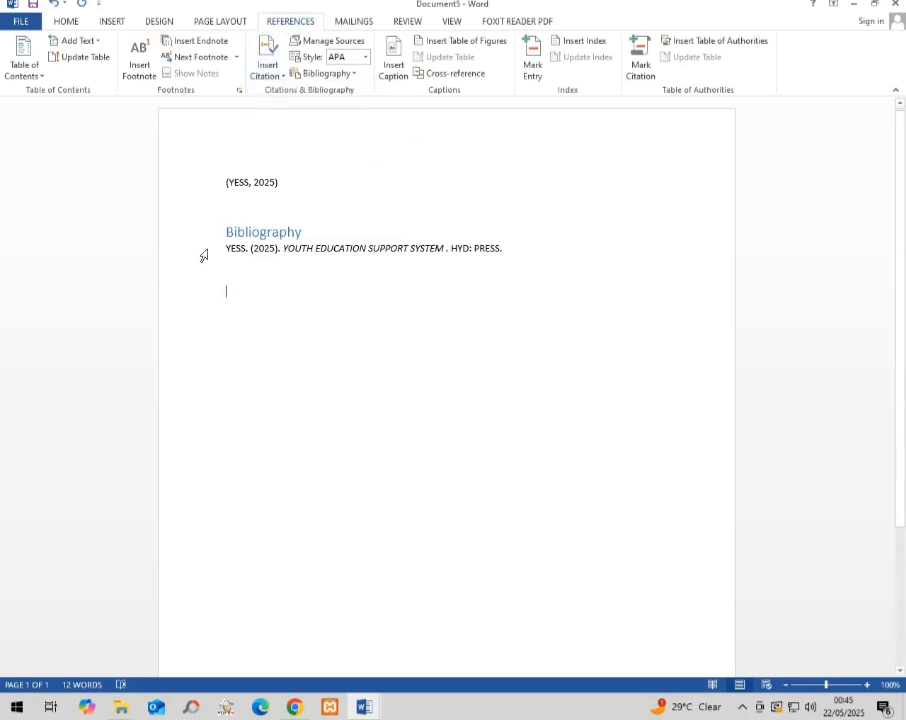
pyautogui.click(365, 57)
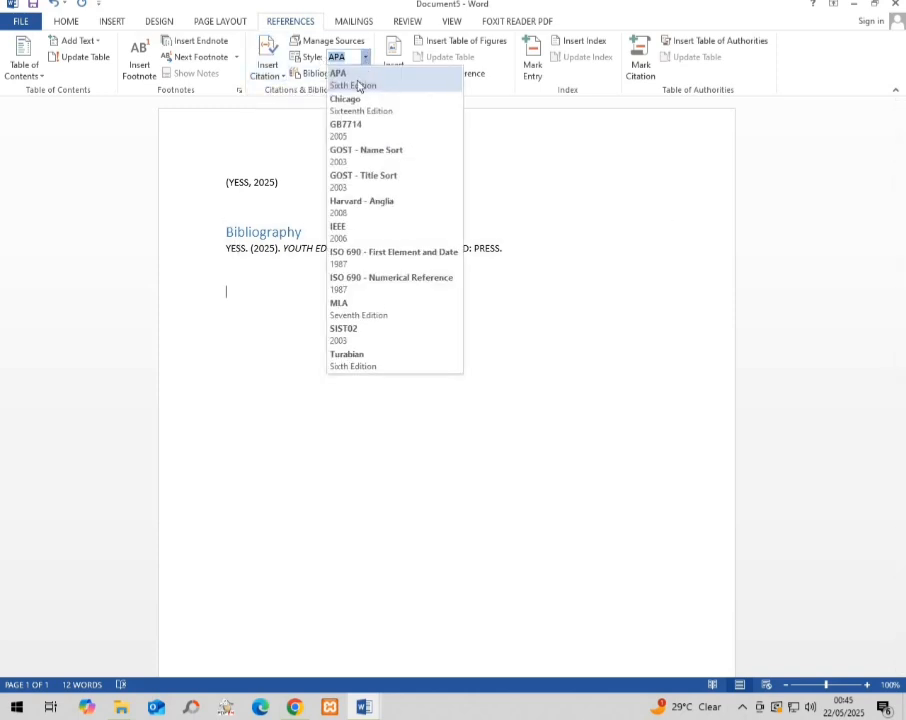
pyautogui.click(367, 151)
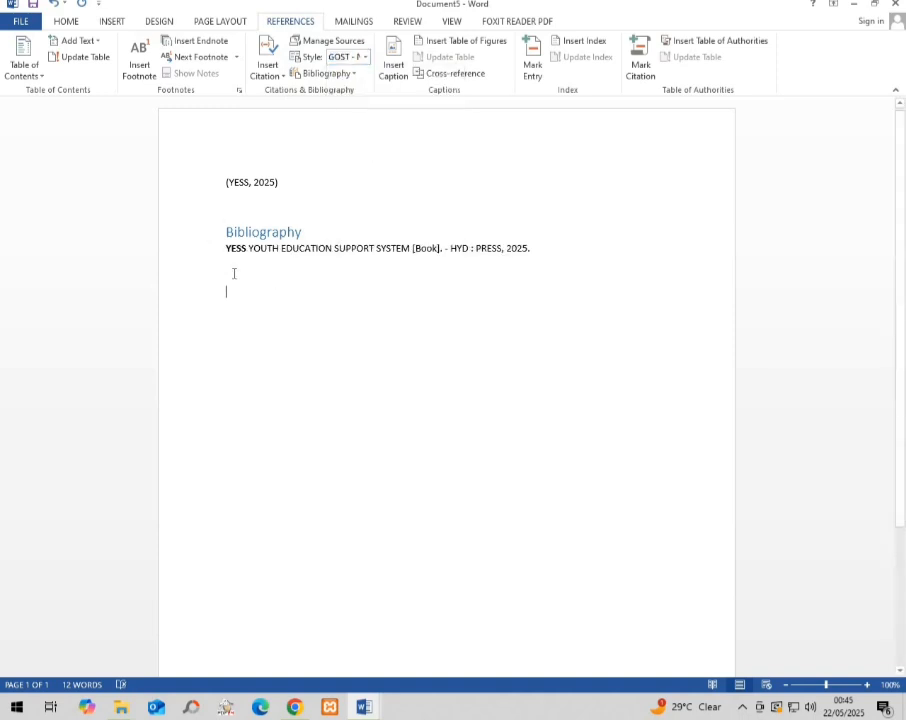
pyautogui.click(366, 58)
pyautogui.click(360, 180)
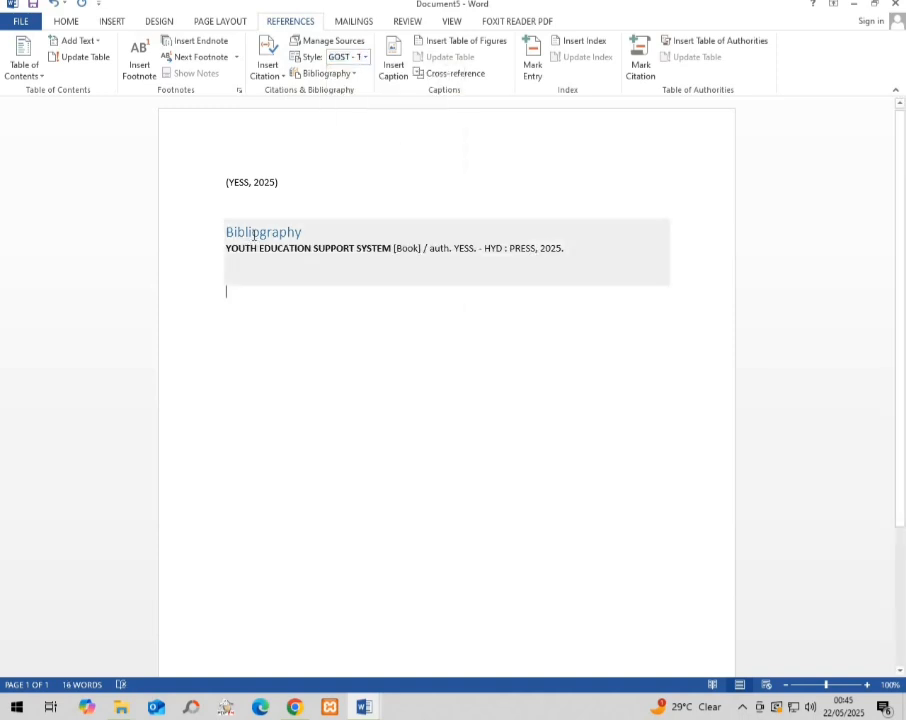
# Replace the Bibliography heading text with YOUTH EDUATION SUPPORT SYSTEM
pyautogui.click(303, 232)
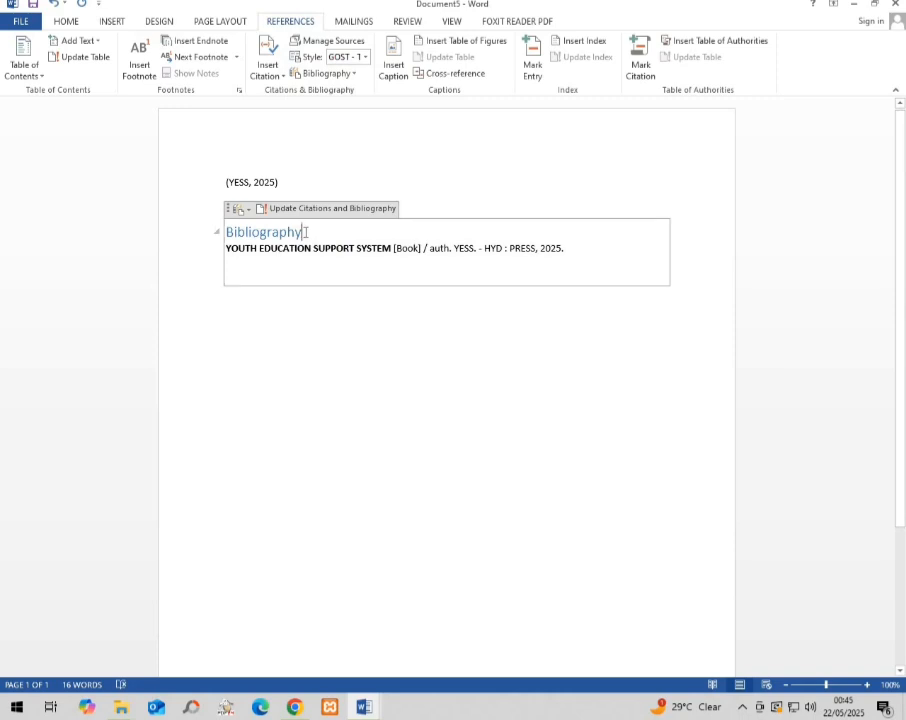
pyautogui.moveTo(300, 232); pyautogui.dragTo(224, 238)
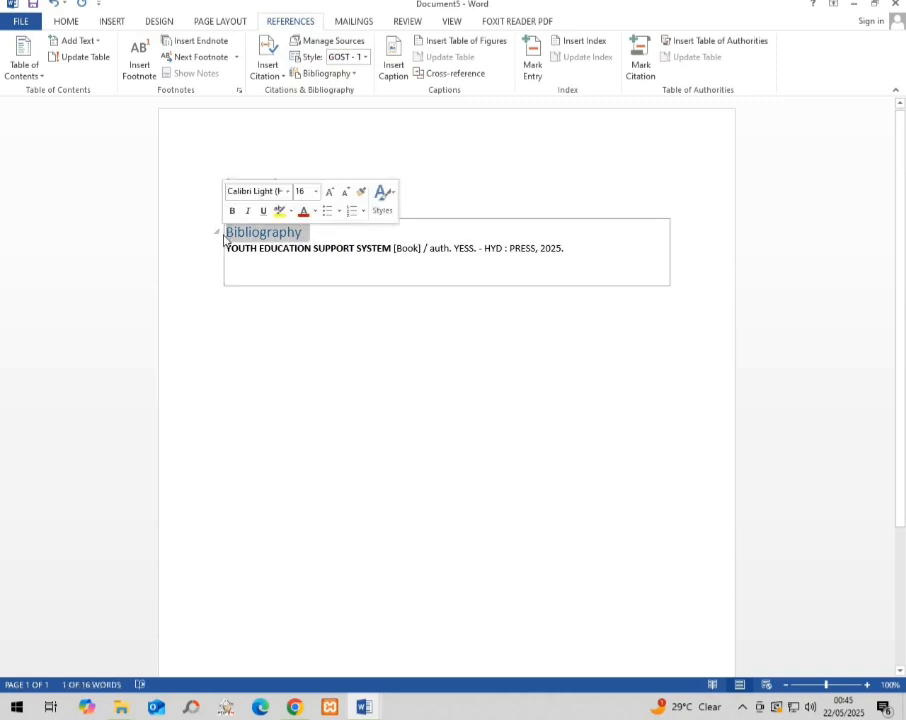
pyautogui.write('YOUT')
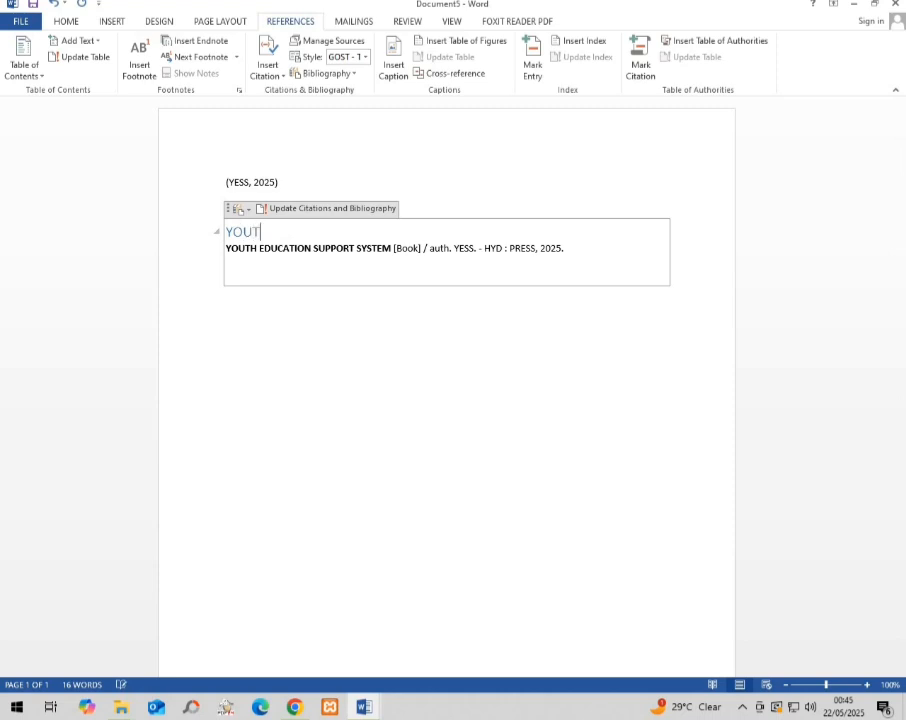
pyautogui.write('H EDUATION')
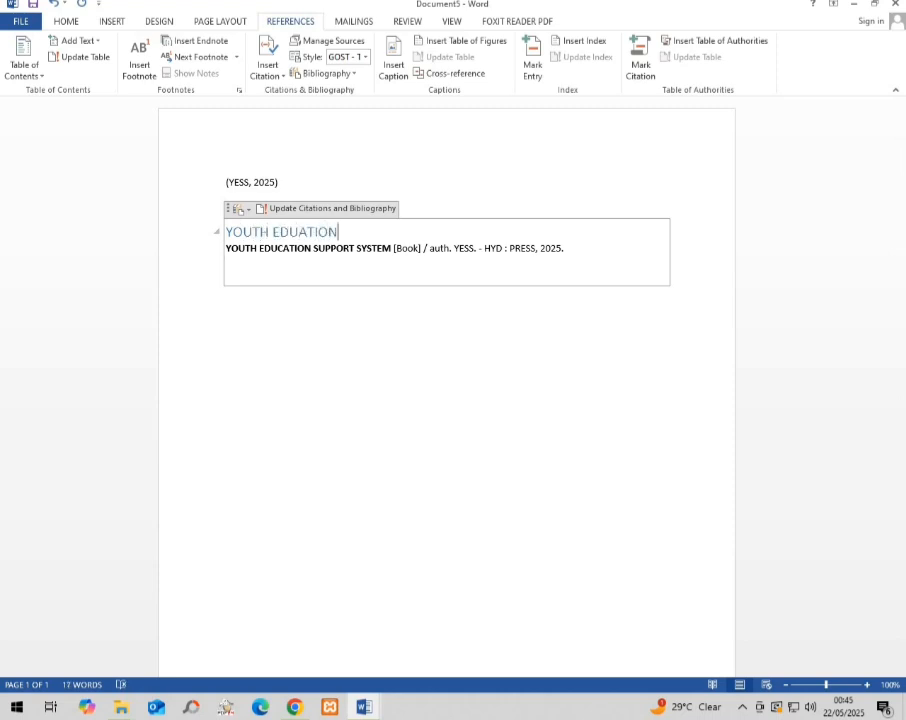
pyautogui.write(' SUPPORT')
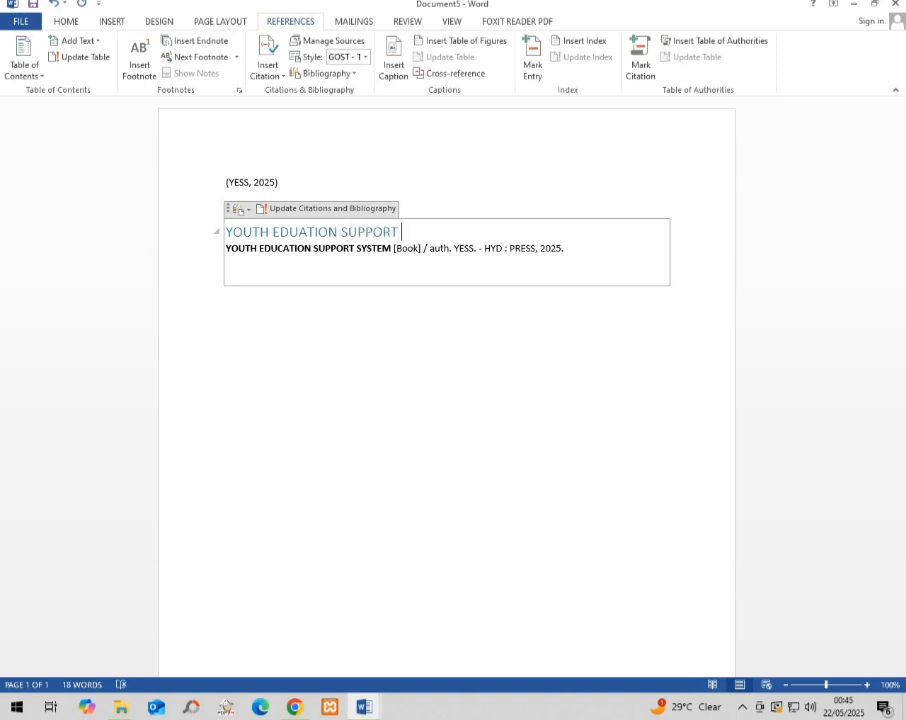
pyautogui.write(' SYSTEM')
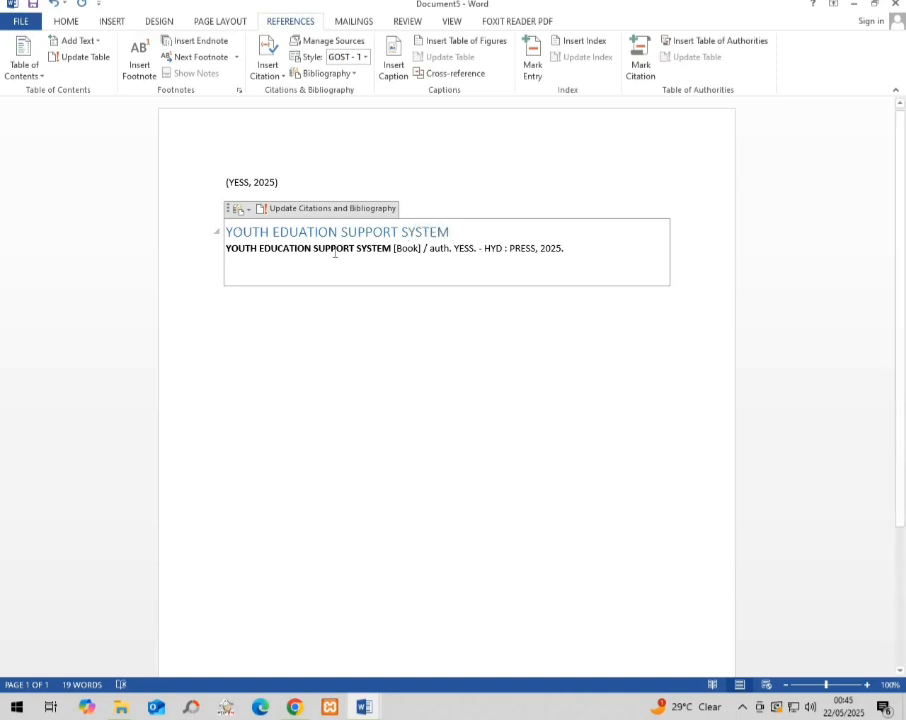
pyautogui.tripleClick(572, 251)
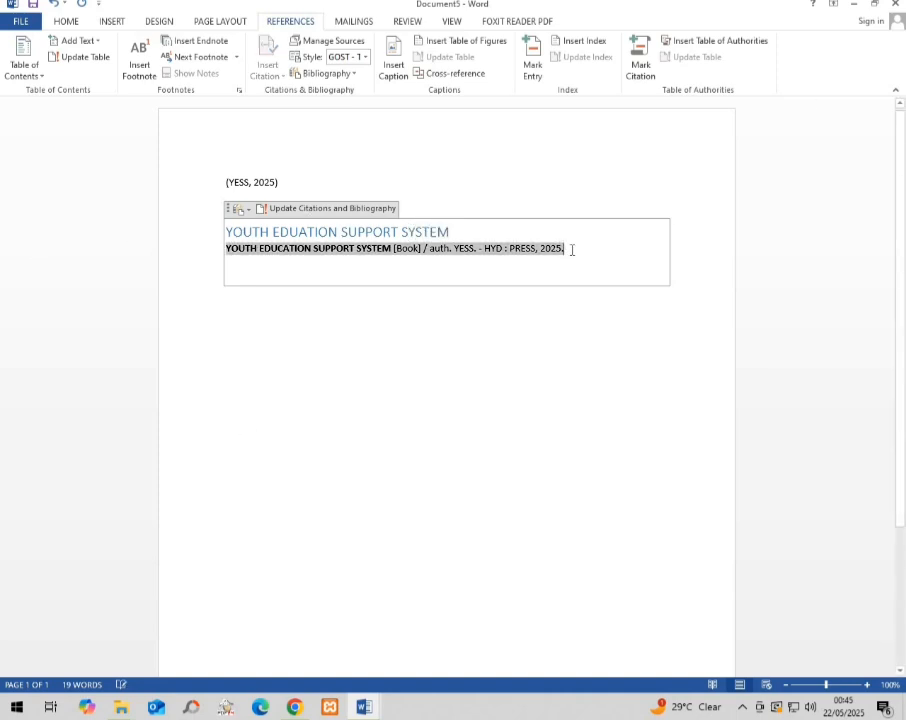
pyautogui.click(572, 249)
pyautogui.press('Return')
pyautogui.write('HFDHFJIDSHFID')
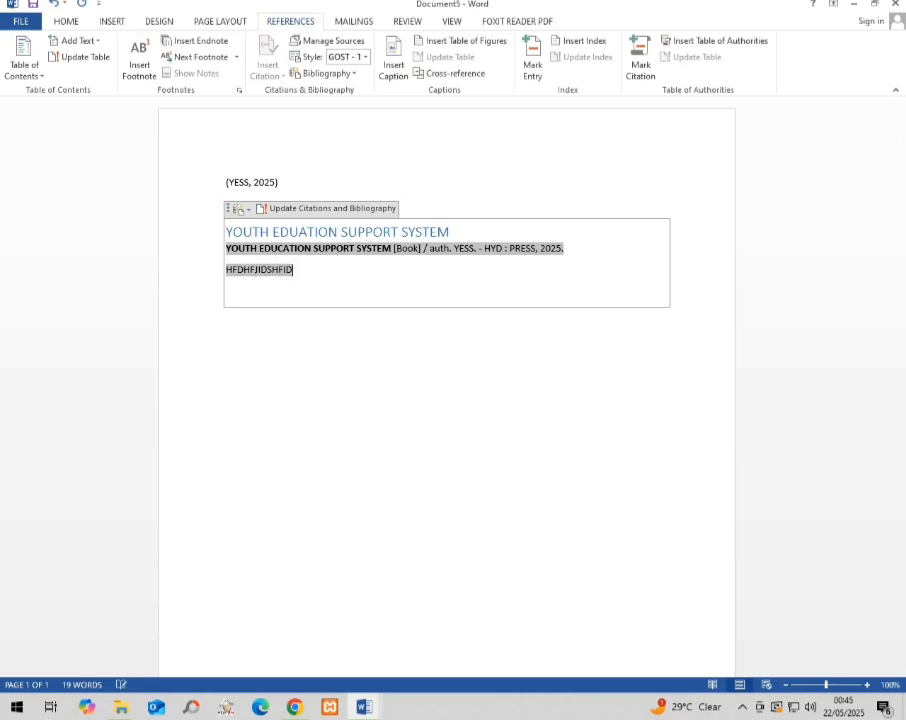
pyautogui.write('HFIDHGUIDBGFDBFDBGHFDBGFDBGHFDBGKHBFD')
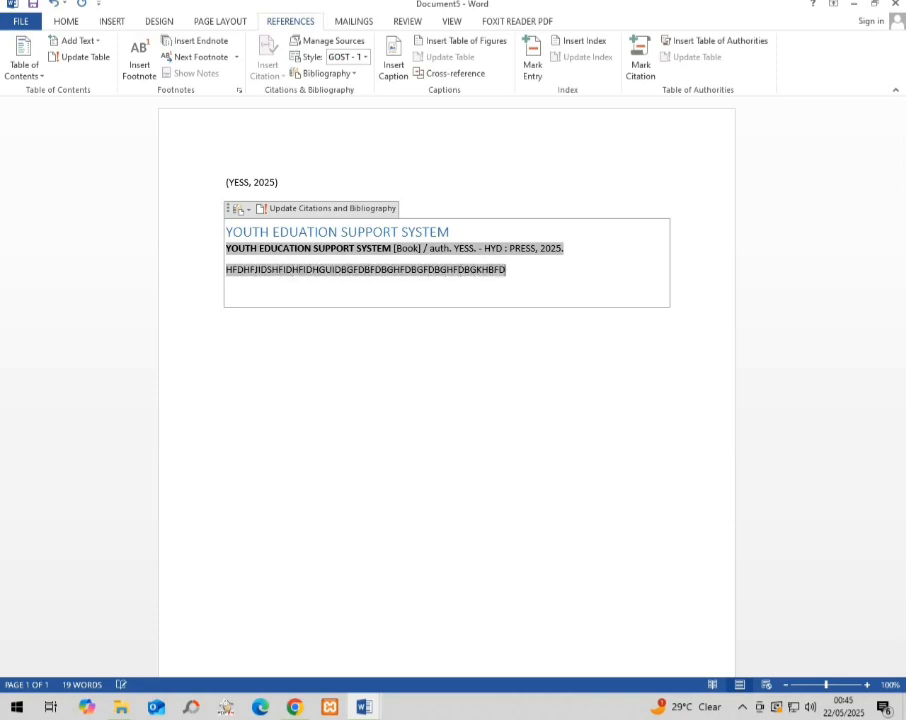
pyautogui.write('HGBFHGBFGBFHNGBFHGKUDBHDHDBDHBF')
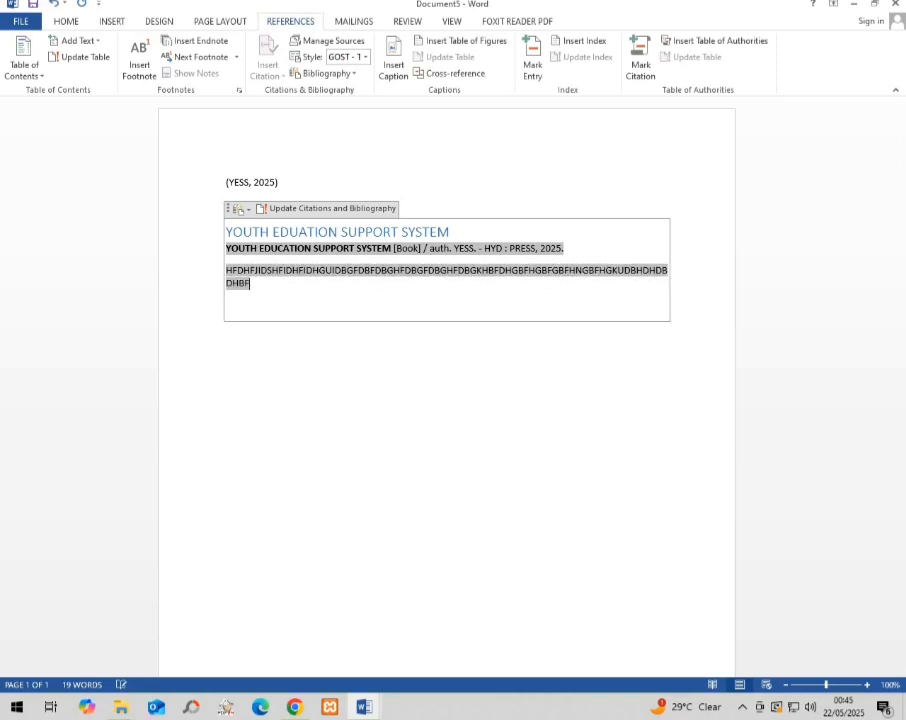
pyautogui.write('DHBHDCBJDHGBJDBUFDBGFBGFDBGFDBGFDB')
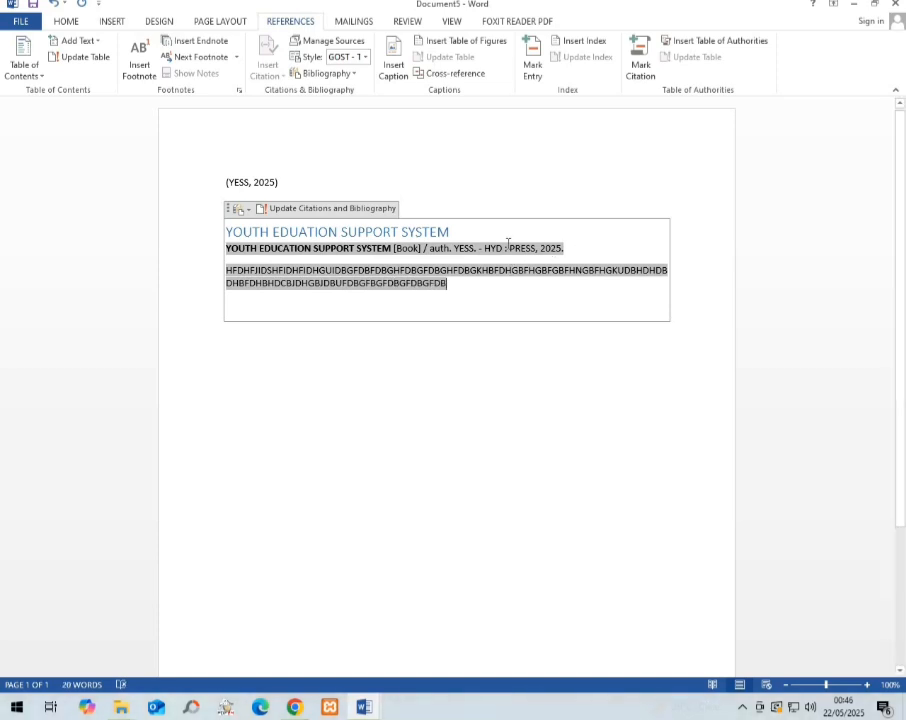
pyautogui.hotkey('ctrl', 'z')
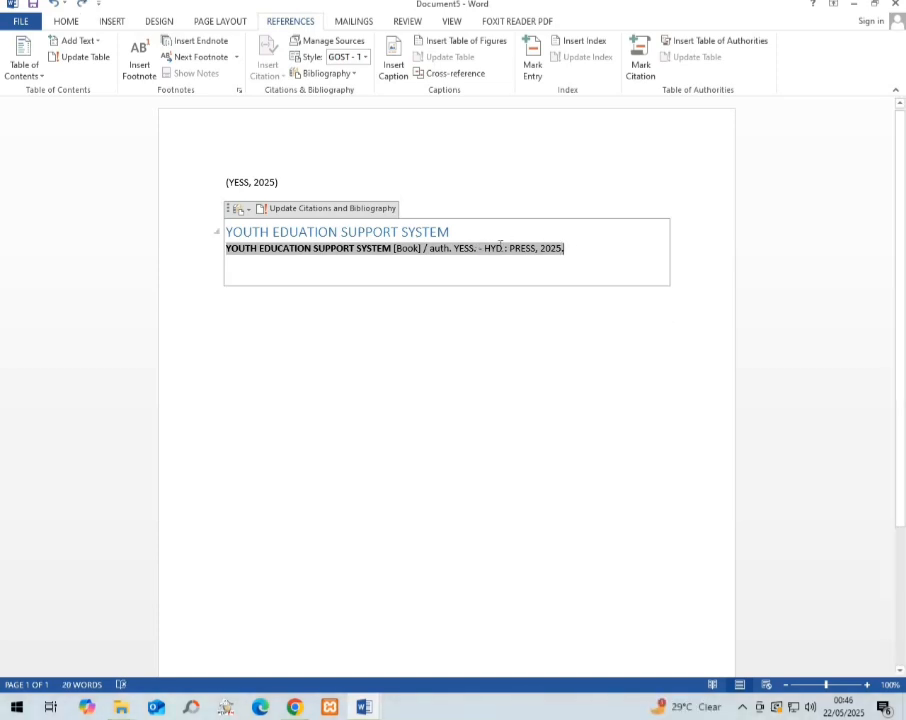
# Fill the empty line beneath the book entry in the bibliography block with about two lines of random capital letters
pyautogui.click(459, 231)
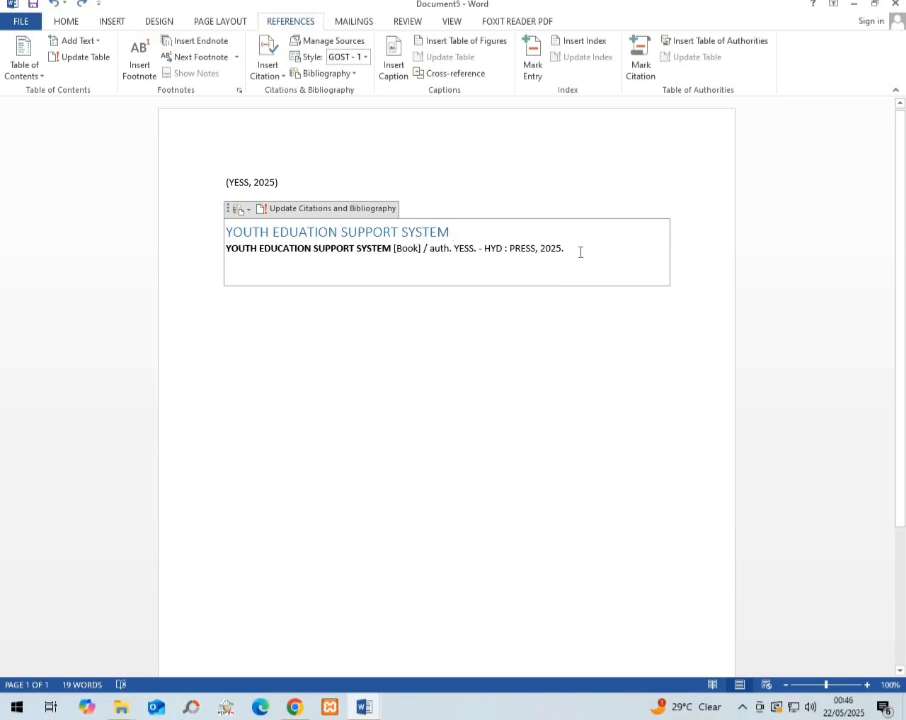
pyautogui.click(580, 252)
pyautogui.click(459, 228)
pyautogui.write('JHFG')
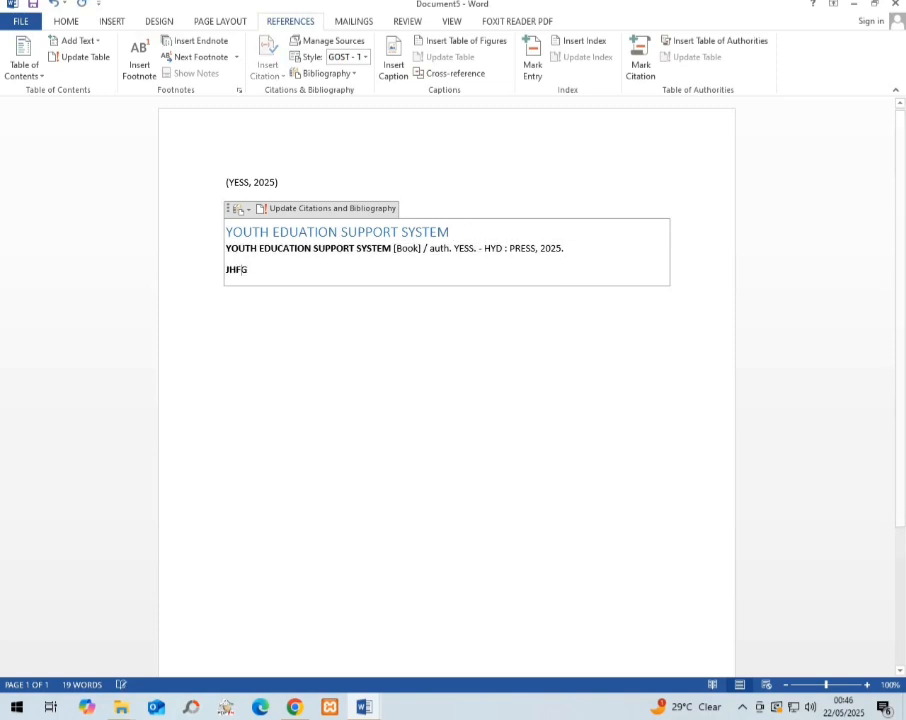
pyautogui.write('EHUILDHGJIFDGFDBGJFBGJFDBGFJDBGJBFDUG')
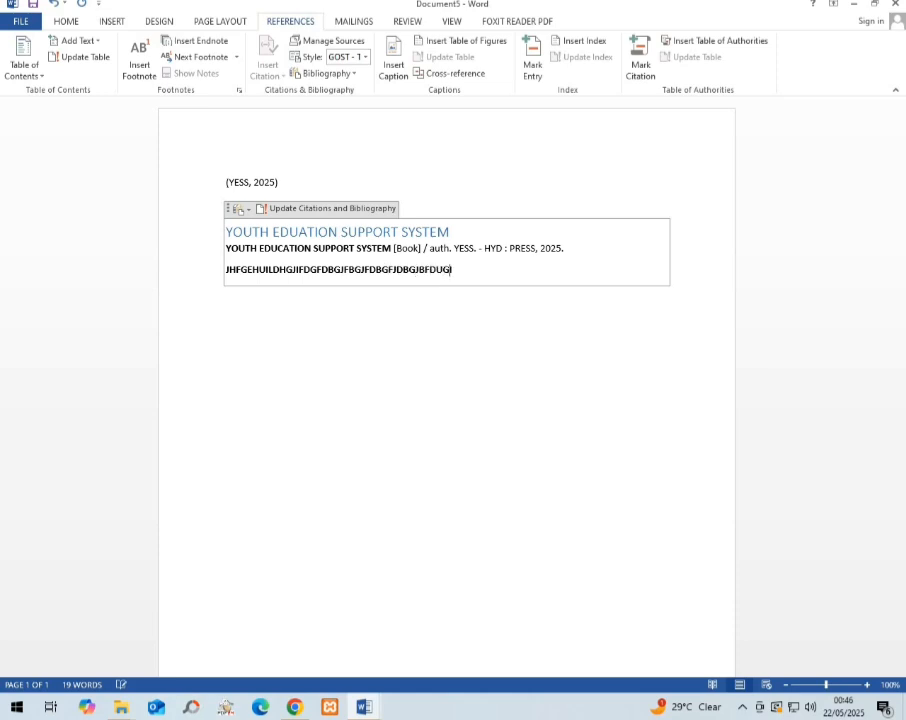
pyautogui.write('IBFDJGBFDGBFDBGFDJBGJFDBGJFBGJCHFDBGJFBG')
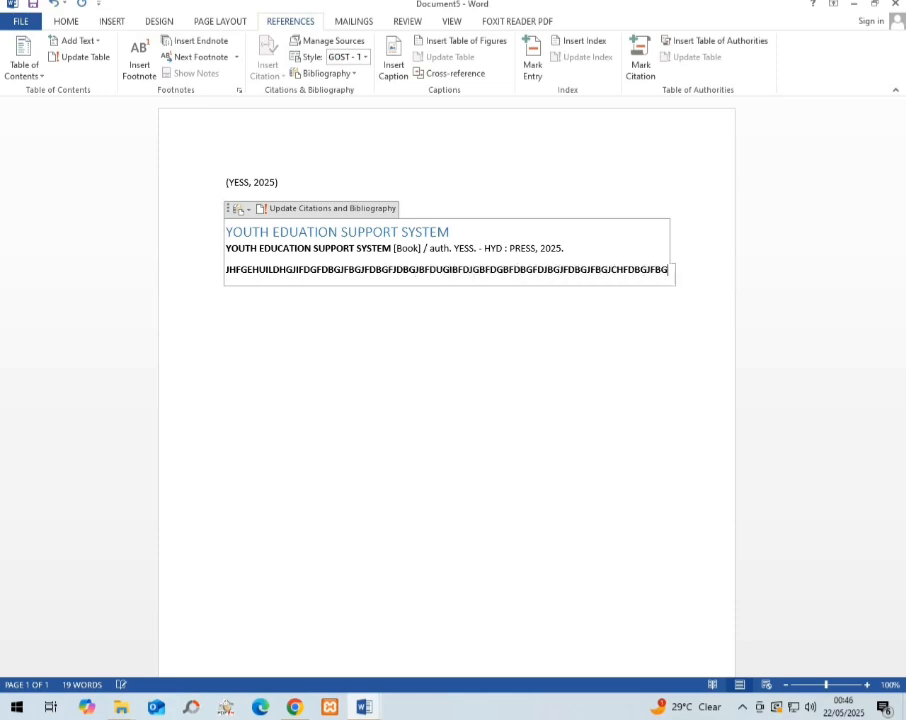
pyautogui.write('FHBGHFGFDBGFDGFDHGFDBGHFDGBFDJKGBF')
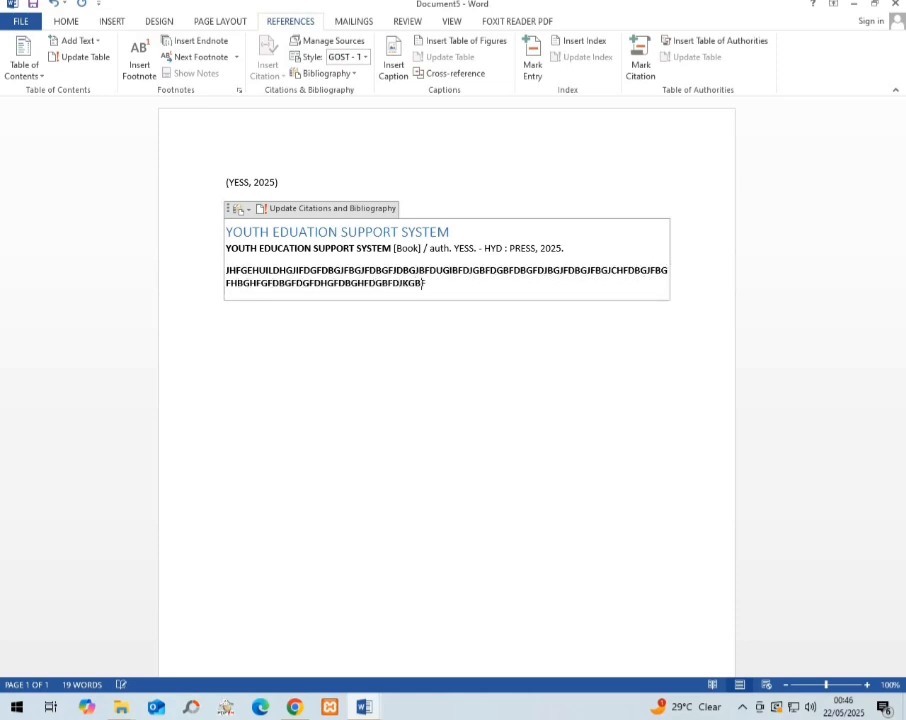
pyautogui.write('DGBFDJBGFDBFDBFDBFDBFDBFBFD')
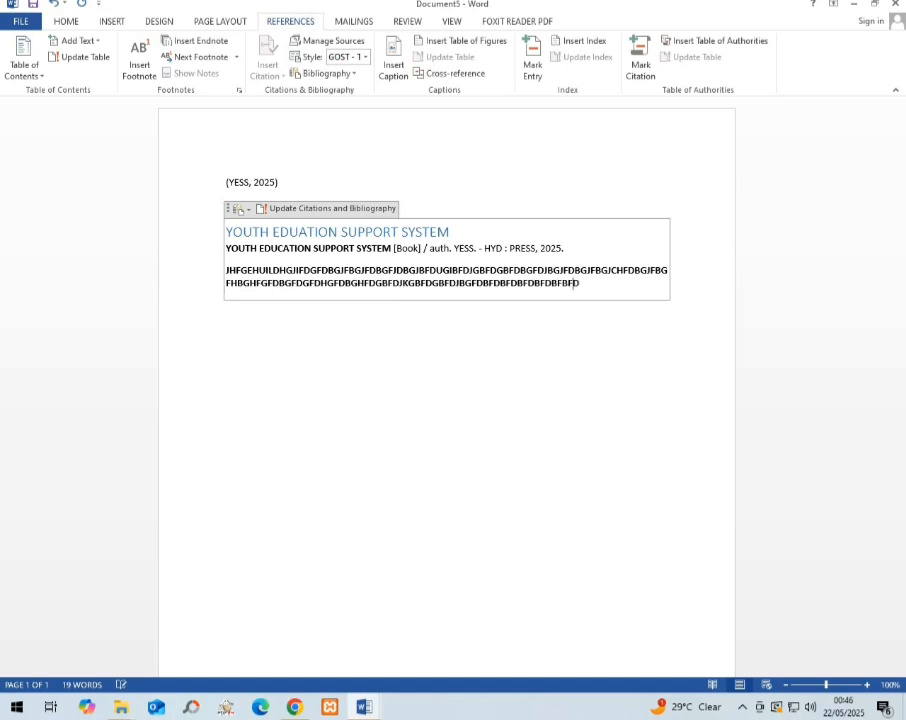
pyautogui.write('BGFBFDHGFDGJFEGFHDH')
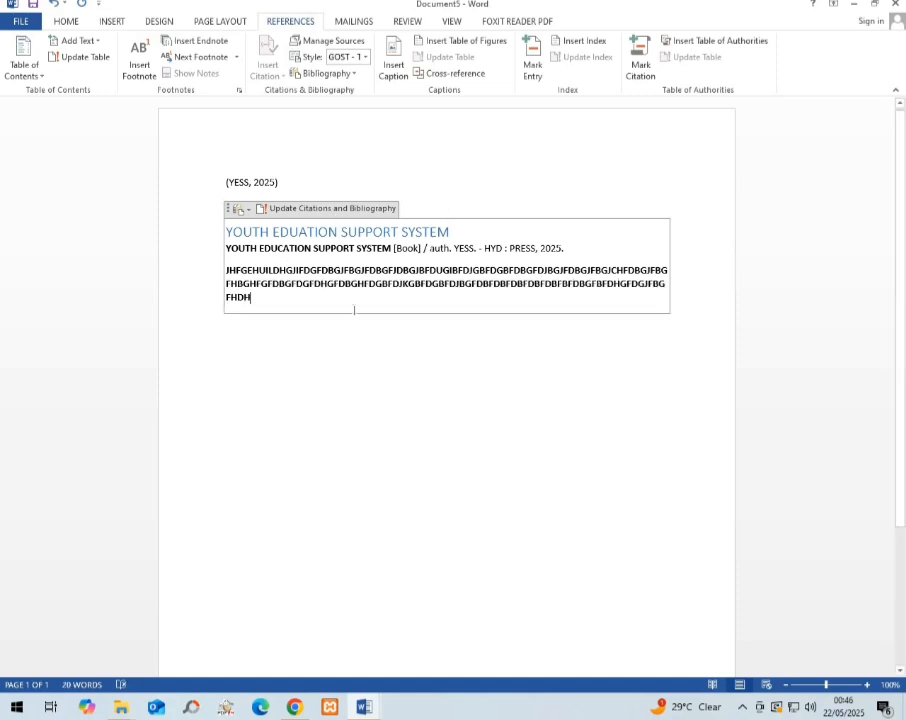
pyautogui.click(333, 385)
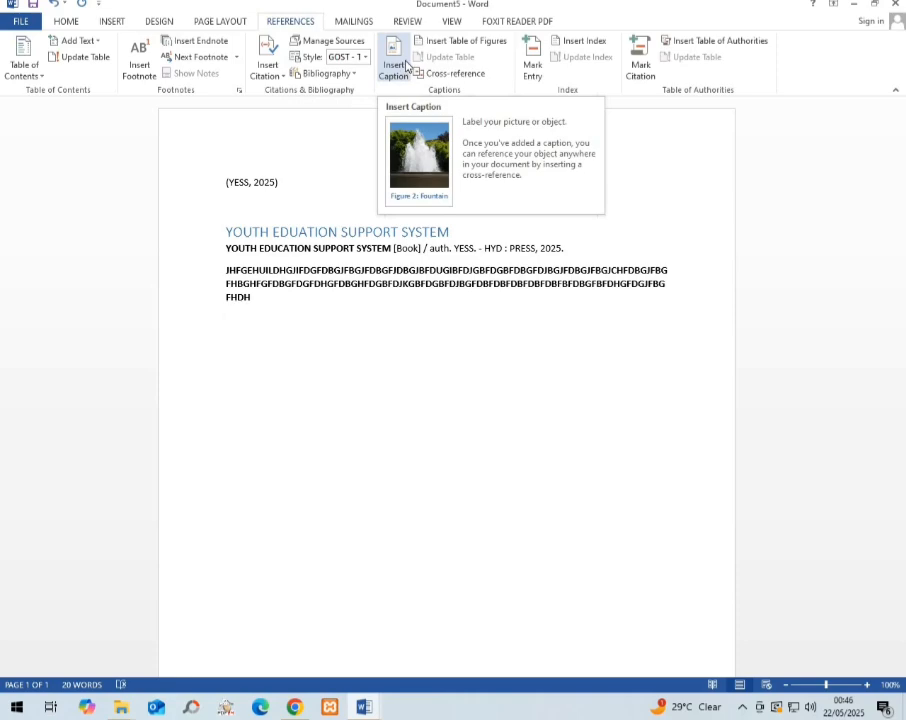
# Create a new blank document, maximize its window, and add empty lines until the text position reaches page 2
pyautogui.hotkey('ctrl', 'n')
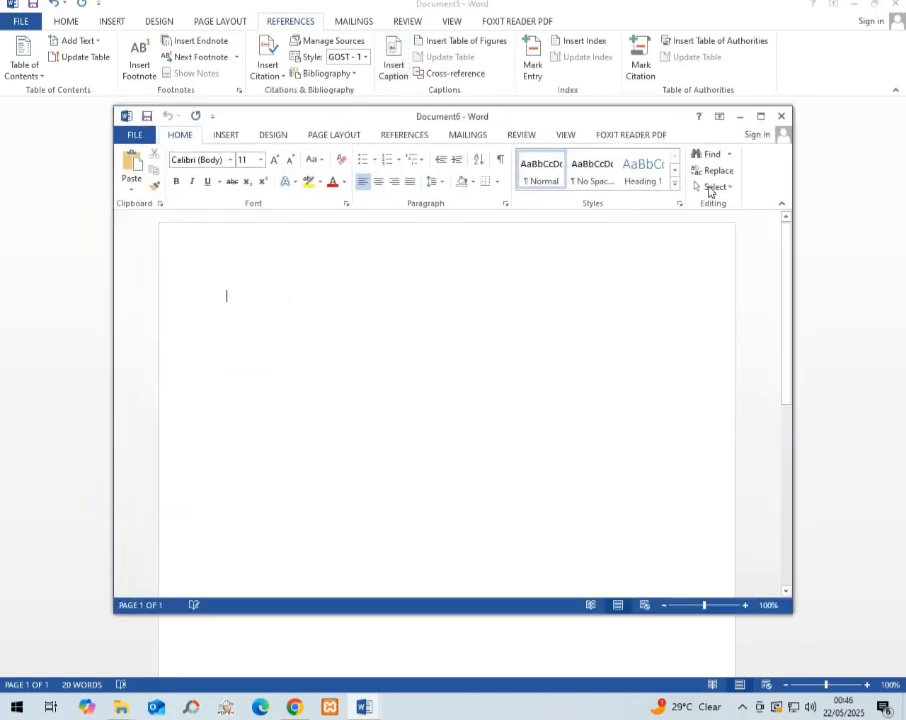
pyautogui.click(760, 117)
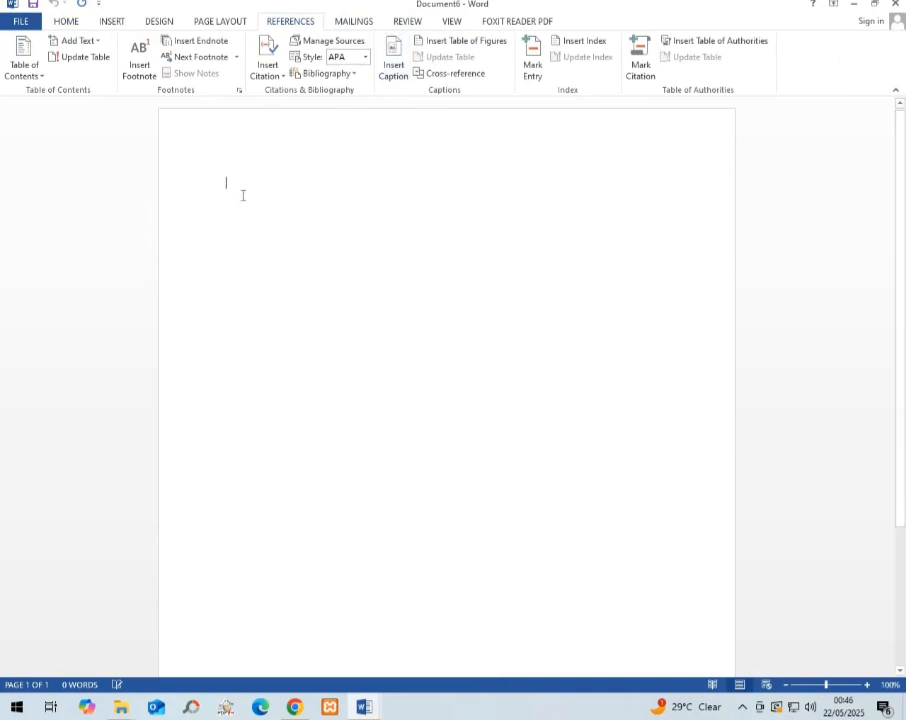
pyautogui.press('Return')
pyautogui.press('Return')
pyautogui.press('Return')
pyautogui.press('Return')
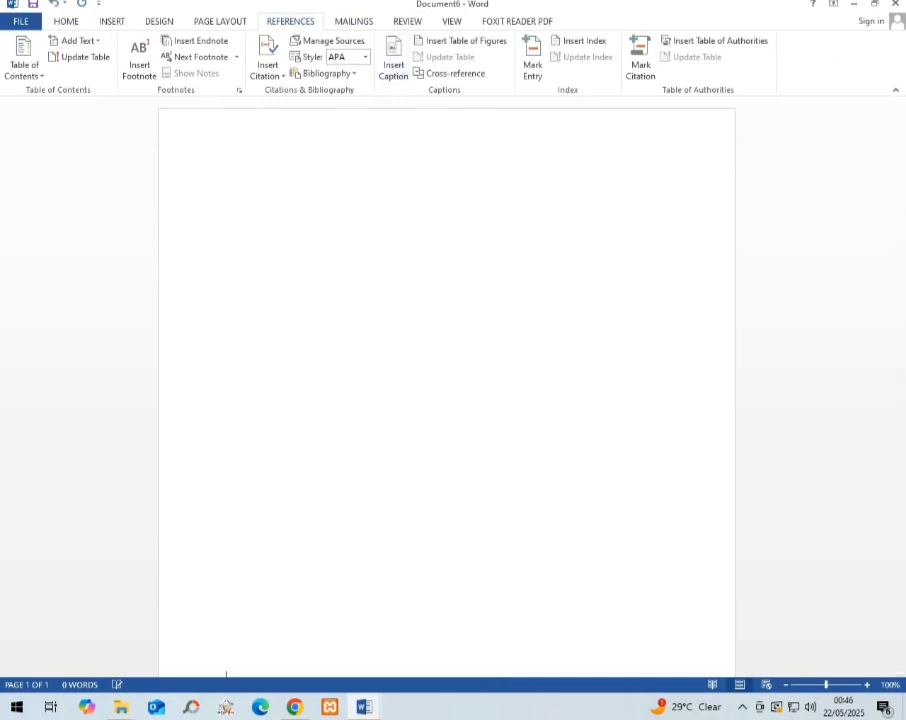
pyautogui.press('Return')
pyautogui.press('Return')
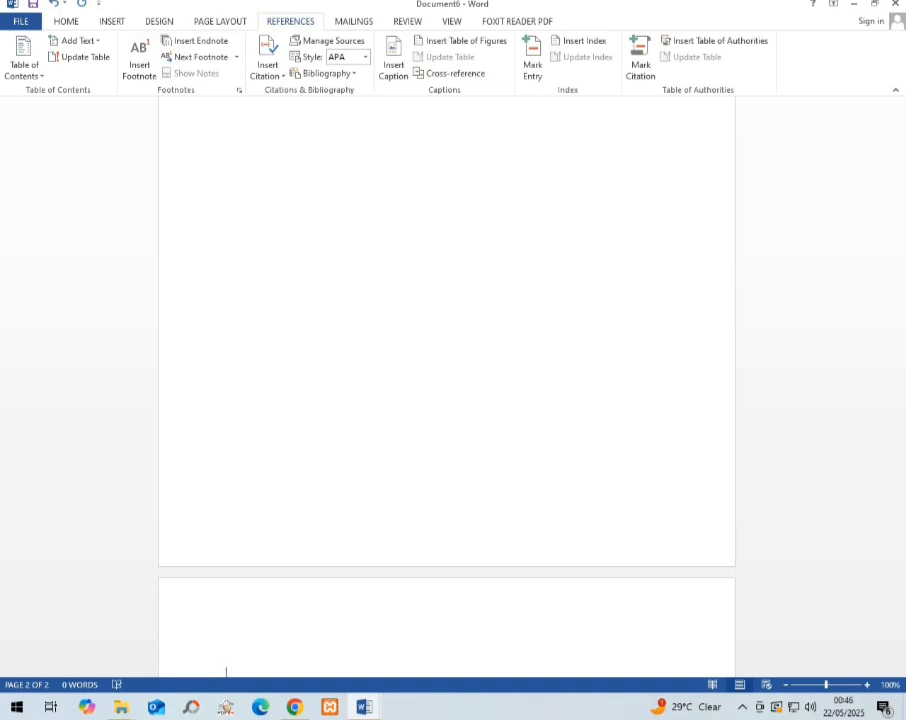
# Create a new caption label PRACTICAL and insert the caption PRACTICAL 1 on page 2
pyautogui.click(390, 70)
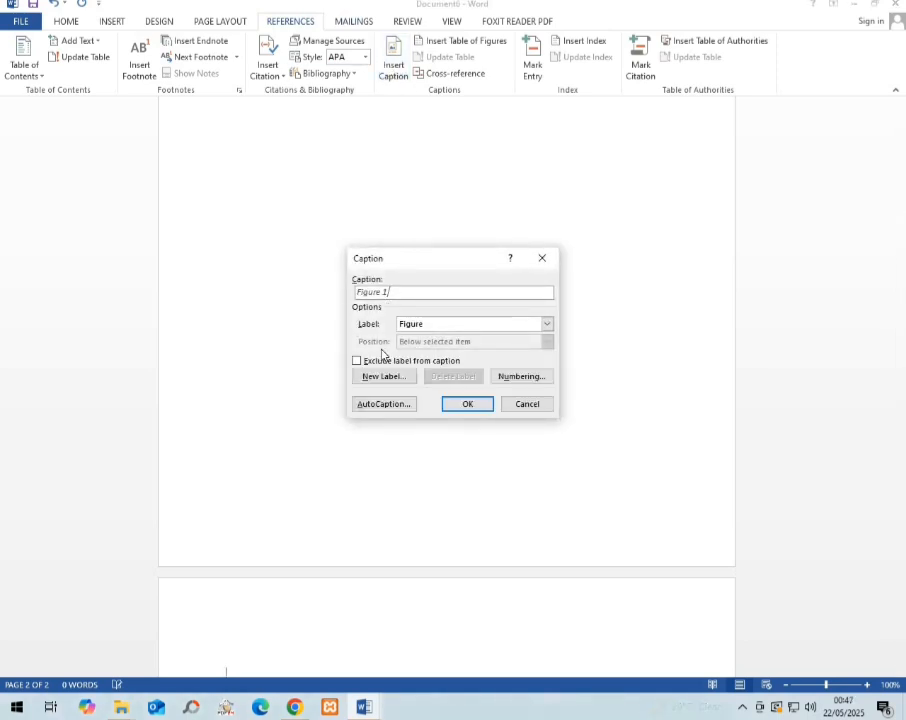
pyautogui.click(386, 377)
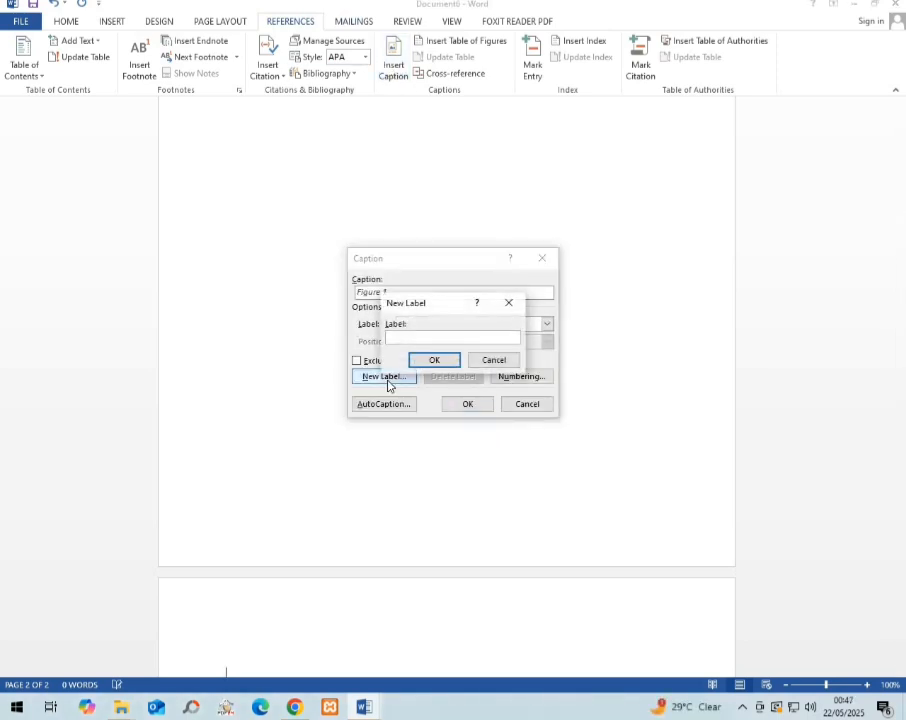
pyautogui.write('F')
pyautogui.write('RACTICAL')
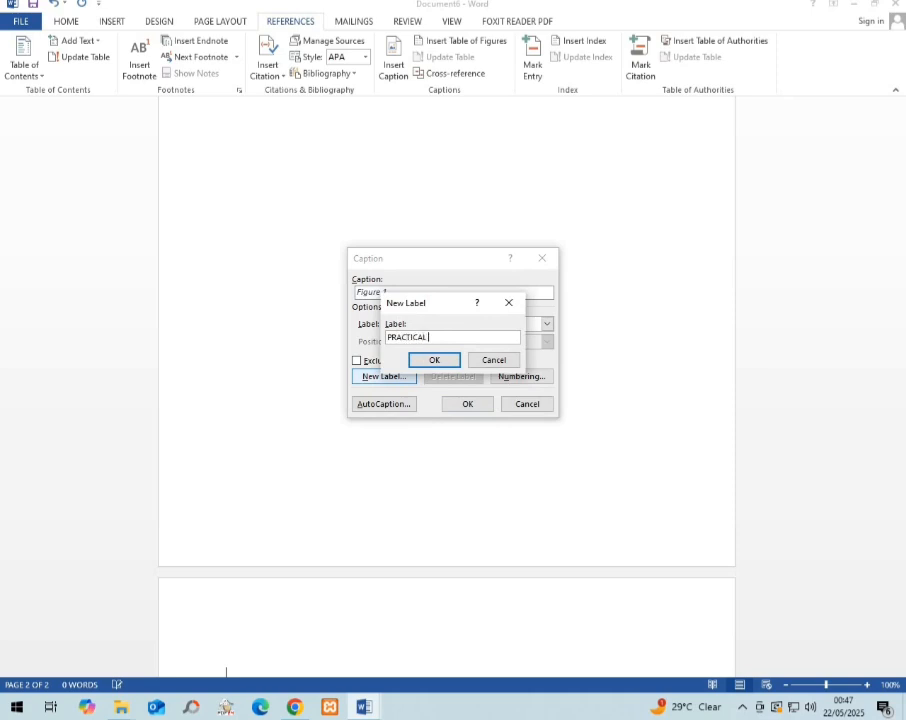
pyautogui.click(431, 366)
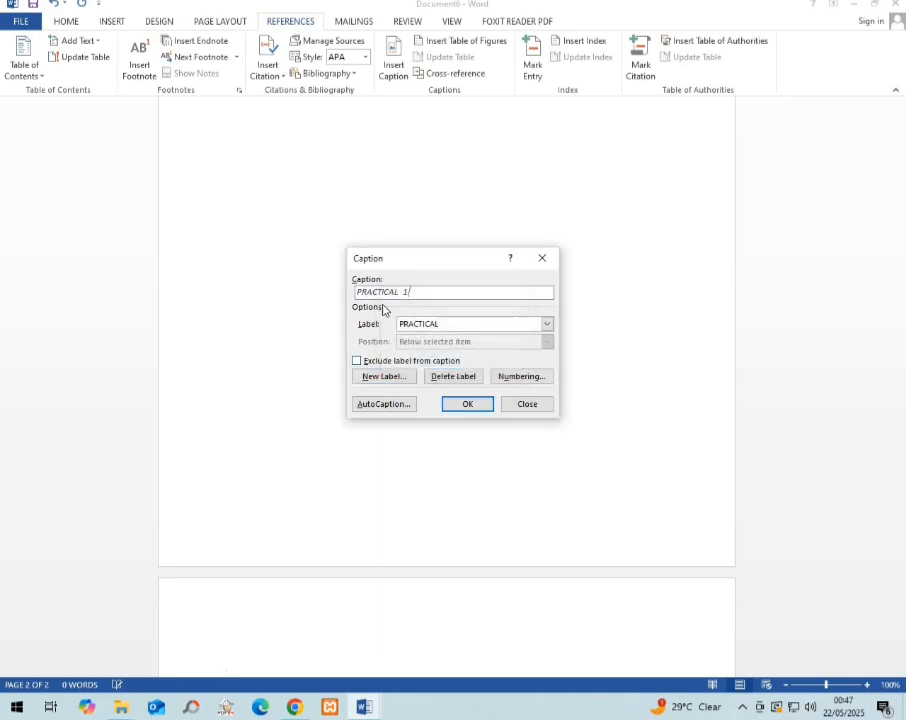
pyautogui.click(468, 404)
pyautogui.scroll(-4, 306, 634)
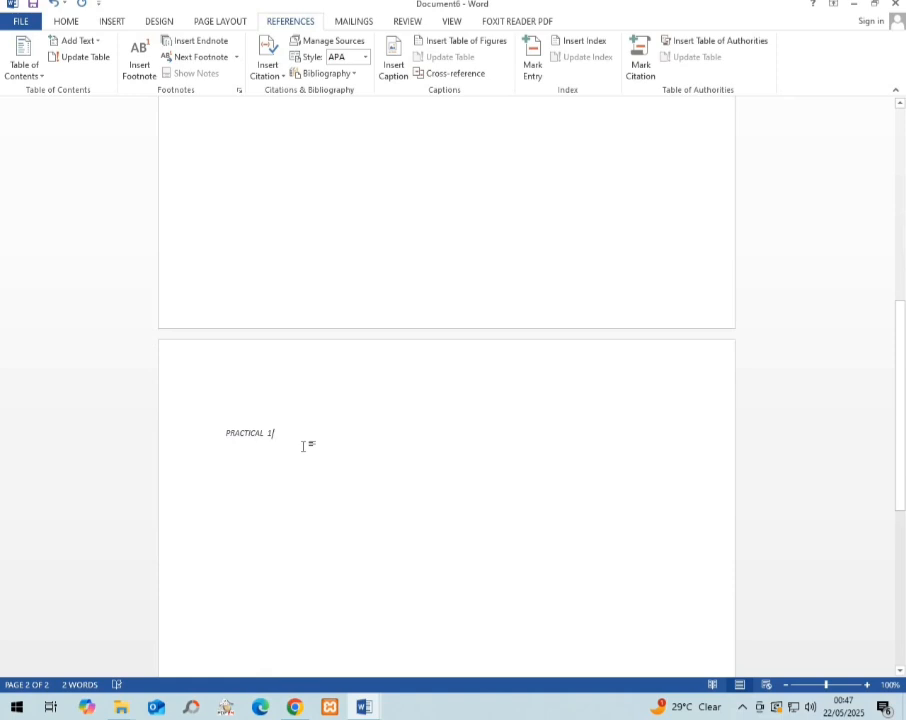
# Add a line of random filler letters below the PRACTICAL 1 caption, followed by empty lines through to page 3
pyautogui.press('Return')
pyautogui.write('CGKLJFDGFJDFJDUFDNIU')
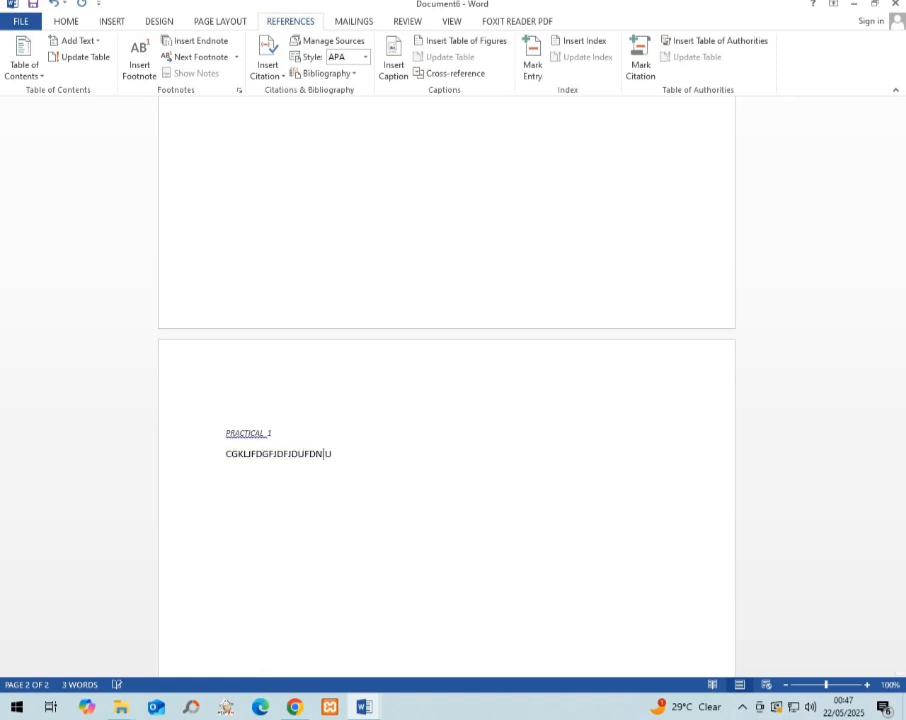
pyautogui.write('FGJKNFNKG')
pyautogui.press('Return')
pyautogui.press('Return')
pyautogui.press('Return')
pyautogui.press('Return')
pyautogui.press('Return')
pyautogui.press('Return')
pyautogui.press('Return')
pyautogui.press('Return')
pyautogui.press('Return')
pyautogui.press('Return')
pyautogui.press('Return')
pyautogui.press('Return')
pyautogui.press('Return')
pyautogui.press('Return')
pyautogui.press('Return')
pyautogui.press('Return')
pyautogui.press('Return')
pyautogui.press('Return')
pyautogui.press('Return')
pyautogui.press('Return')
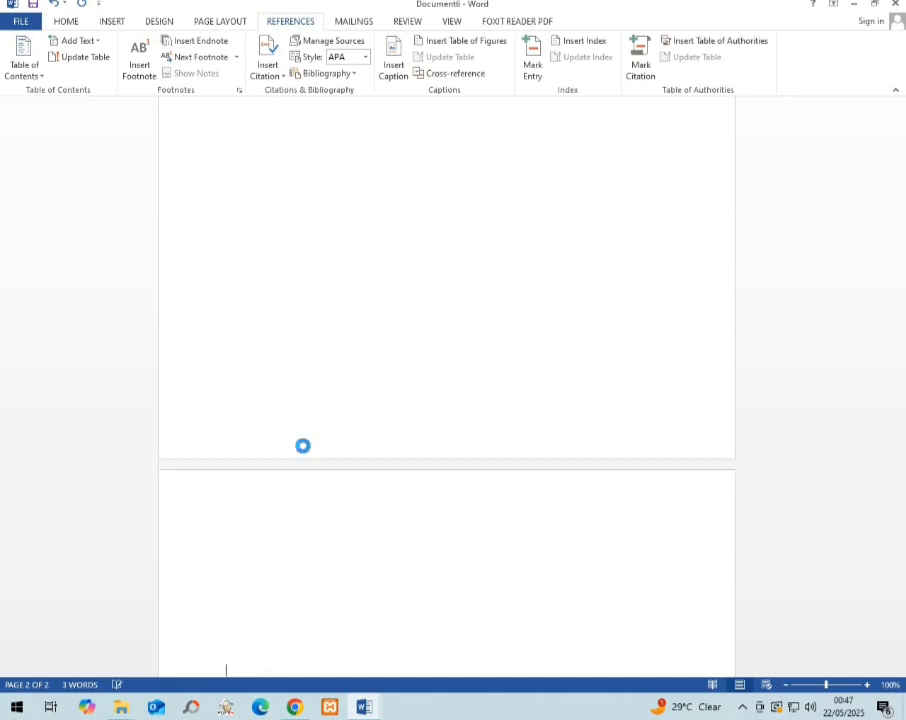
# Insert the caption PRACTICAL 2 on the first line of page 3 and add random filler letters beneath it
pyautogui.click(253, 500)
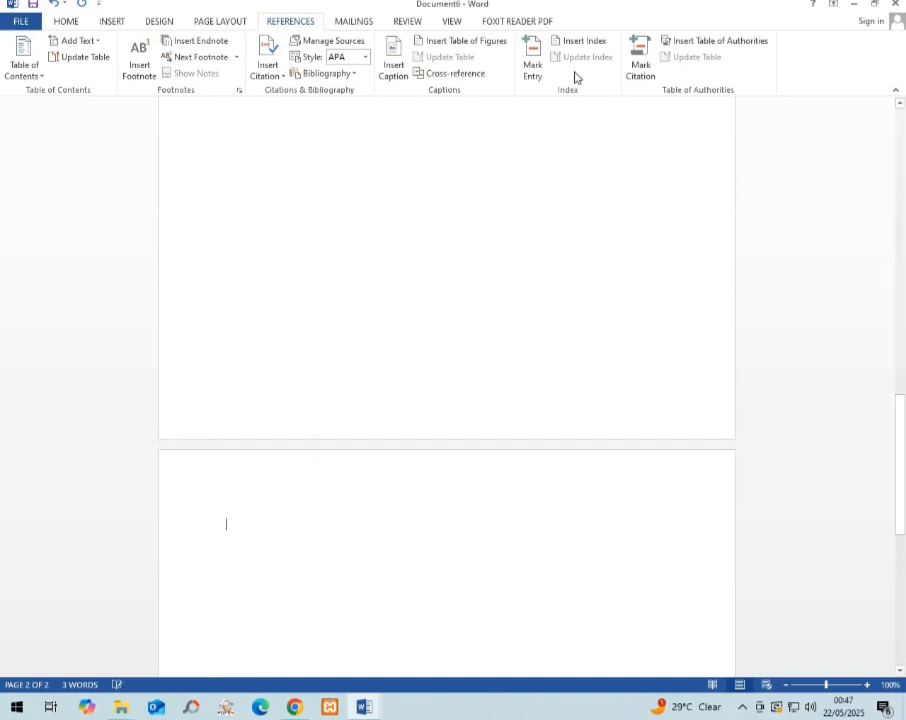
pyautogui.click(395, 60)
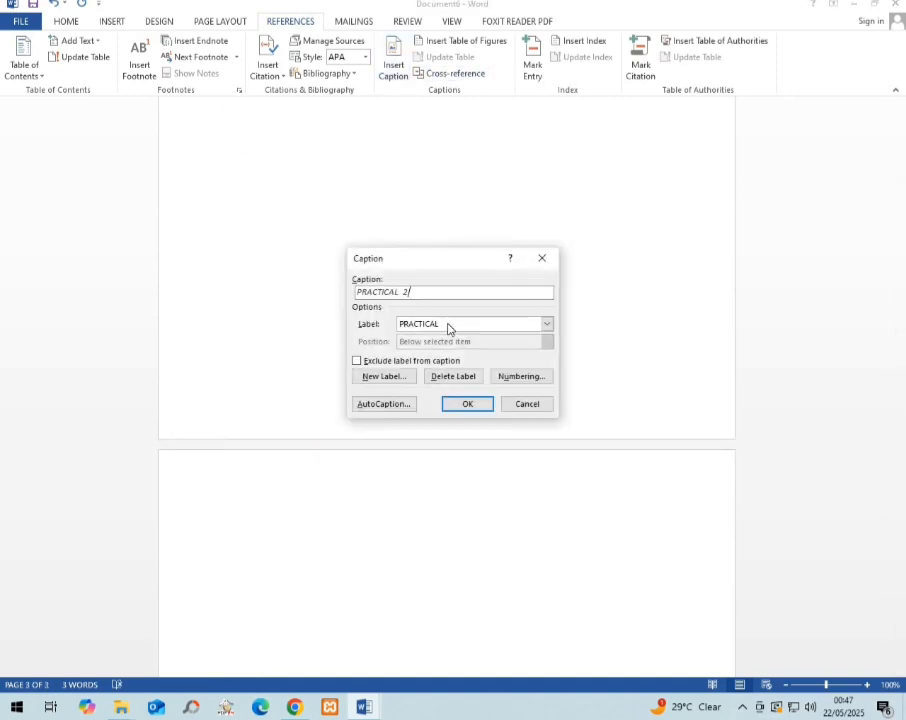
pyautogui.click(460, 401)
pyautogui.press('Return')
pyautogui.write('CJHD')
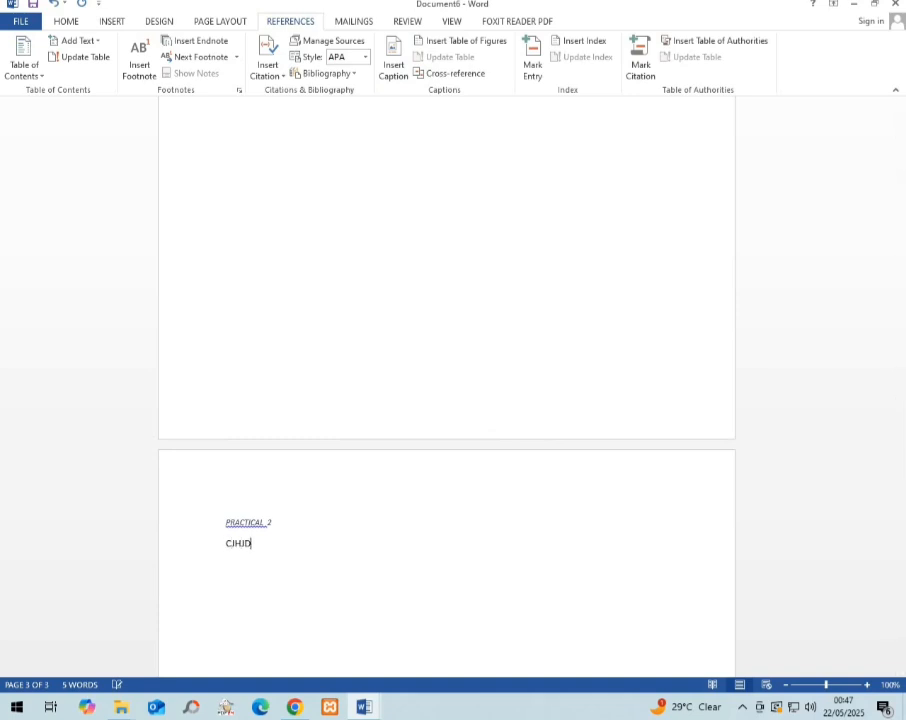
pyautogui.write('JFUIHFKJDBFUILGDBFJKBIFBDSIHFEONFWJM,BFIUHEWJF')
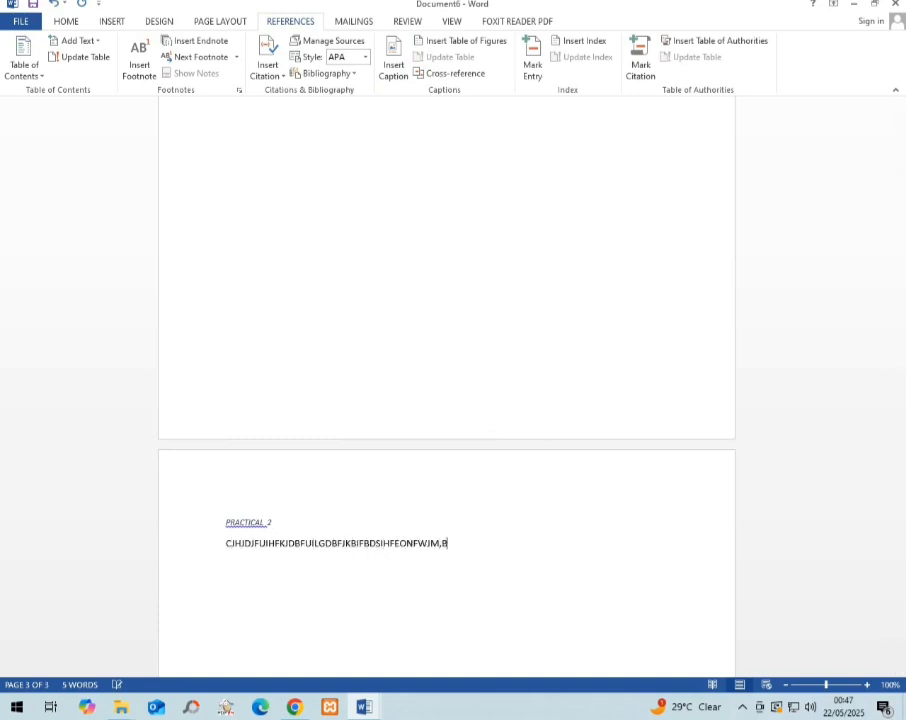
# Add empty lines below the PRACTICAL 2 text through to page 4 and insert the caption PRACTICAL 3 there
pyautogui.press('Return')
pyautogui.press('Return')
pyautogui.press('Return')
pyautogui.press('Return')
pyautogui.press('Return')
pyautogui.press('Return')
pyautogui.press('Return')
pyautogui.press('Return')
pyautogui.press('Return')
pyautogui.press('Return')
pyautogui.press('Return')
pyautogui.press('Return')
pyautogui.press('Return')
pyautogui.press('Return')
pyautogui.press('Return')
pyautogui.press('Return')
pyautogui.press('Return')
pyautogui.press('Return')
pyautogui.press('Return')
pyautogui.press('Return')
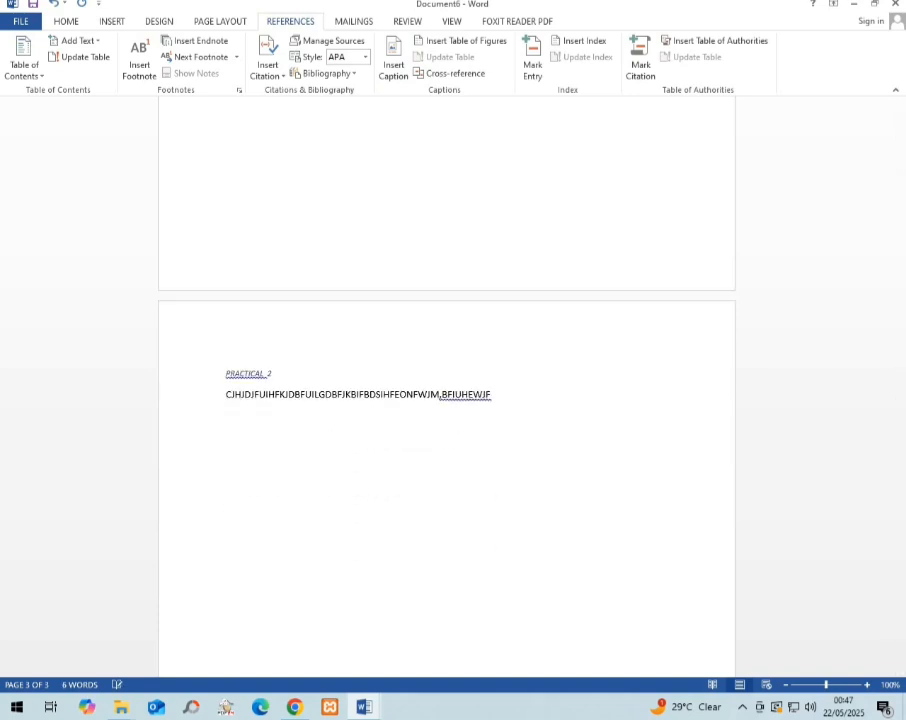
pyautogui.press('Return')
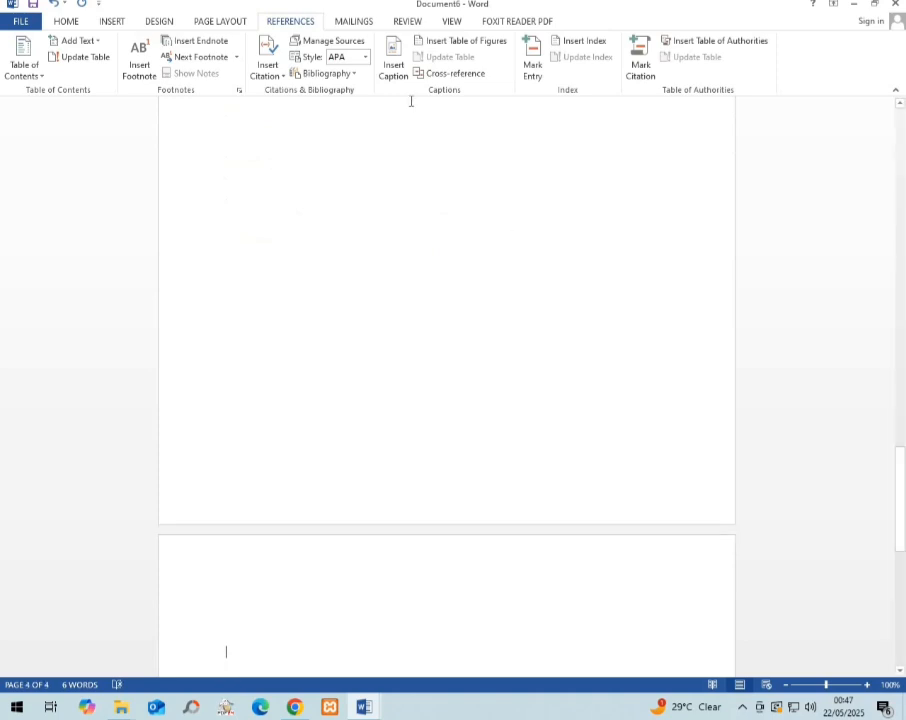
pyautogui.click(392, 66)
pyautogui.click(468, 403)
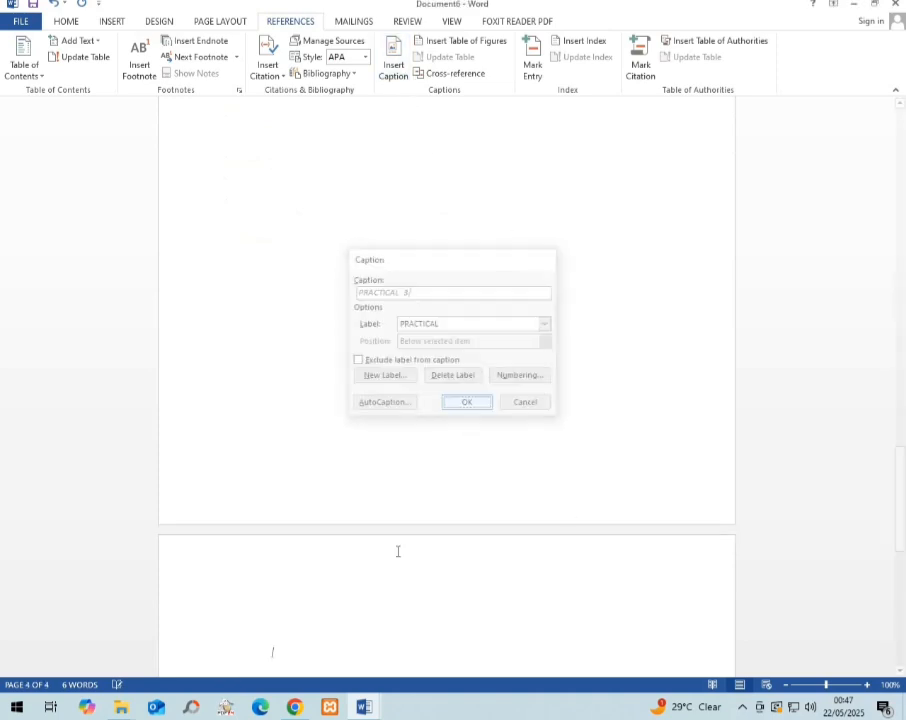
# Add empty lines below PRACTICAL 3 through to page 5 and insert the caption PRACTICAL 4 there
pyautogui.press('Return')
pyautogui.press('Return')
pyautogui.press('Return')
pyautogui.press('Return')
pyautogui.press('Return')
pyautogui.press('Return')
pyautogui.press('Return')
pyautogui.press('Return')
pyautogui.press('Return')
pyautogui.press('Return')
pyautogui.press('Return')
pyautogui.press('Return')
pyautogui.press('Return')
pyautogui.press('Return')
pyautogui.press('Return')
pyautogui.press('Return')
pyautogui.press('Return')
pyautogui.press('Return')
pyautogui.press('Return')
pyautogui.press('Return')
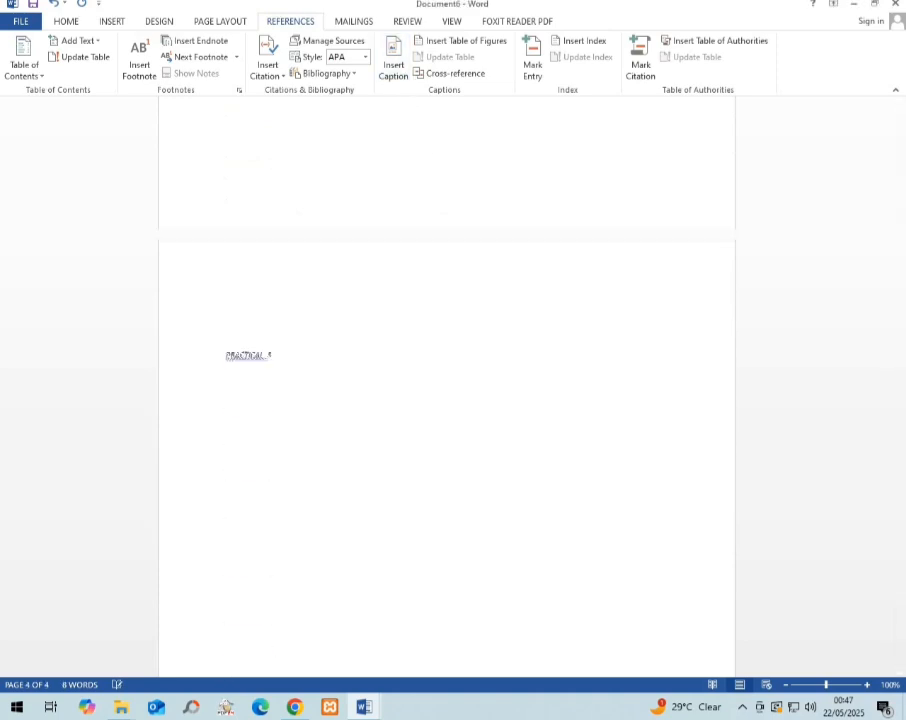
pyautogui.click(393, 78)
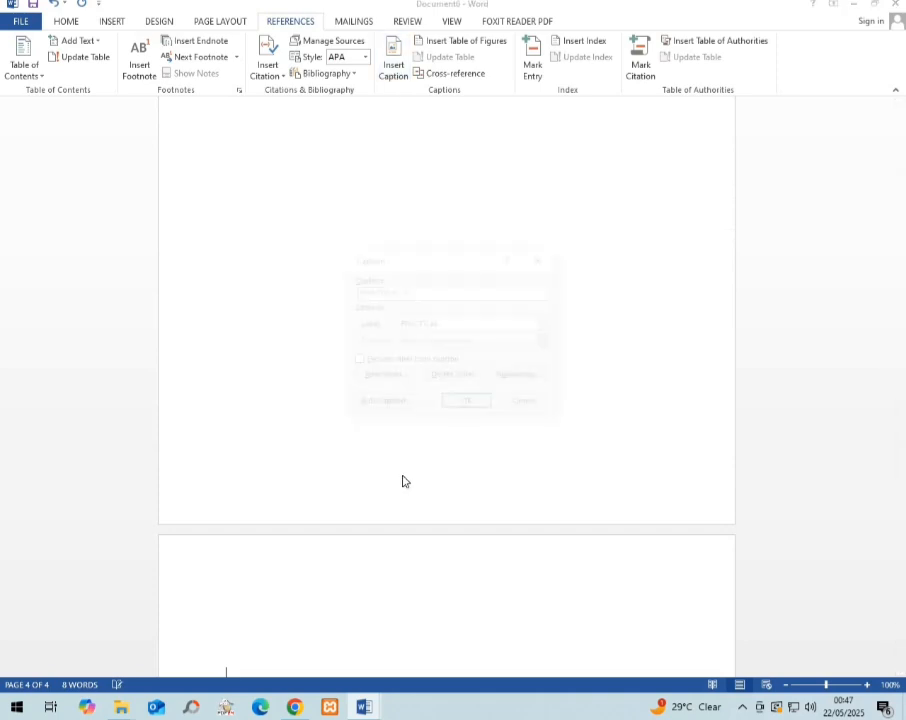
pyautogui.click(468, 403)
# Add empty lines below PRACTICAL 4 through to page 6 and insert the caption PRACTICAL 5 there
pyautogui.press('Return')
pyautogui.press('Return')
pyautogui.press('Return')
pyautogui.press('Return')
pyautogui.press('Return')
pyautogui.press('Return')
pyautogui.press('Return')
pyautogui.press('Return')
pyautogui.press('Return')
pyautogui.press('Return')
pyautogui.press('Return')
pyautogui.press('Return')
pyautogui.press('Return')
pyautogui.press('Return')
pyautogui.press('Return')
pyautogui.press('Return')
pyautogui.press('Return')
pyautogui.press('Return')
pyautogui.press('Return')
pyautogui.press('Return')
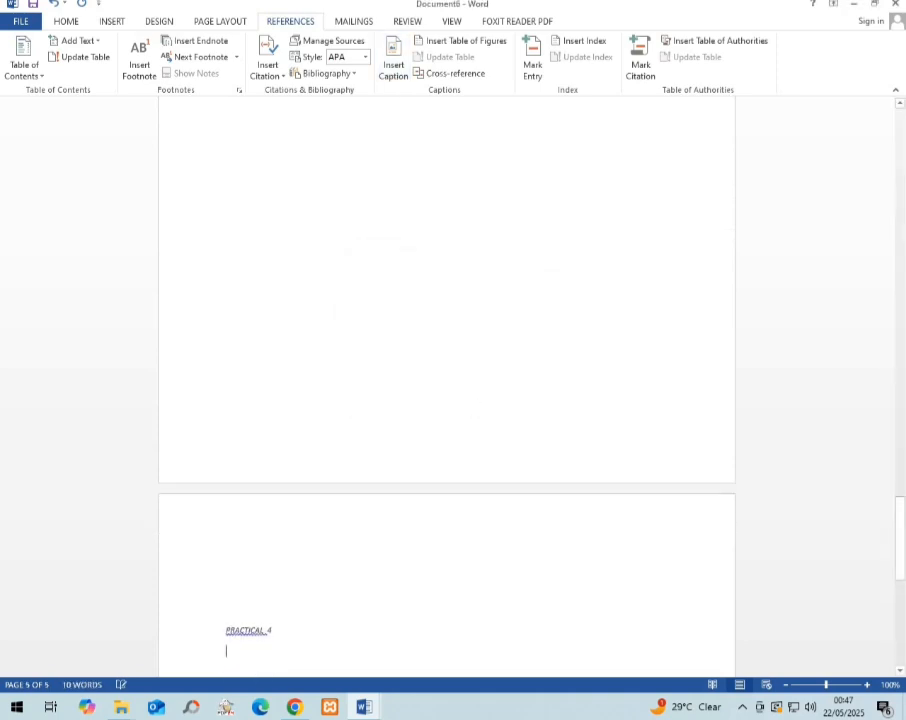
pyautogui.press('Return')
pyautogui.press('Return')
pyautogui.press('Return')
pyautogui.press('Return')
pyautogui.press('Return')
pyautogui.press('Return')
pyautogui.click(393, 70)
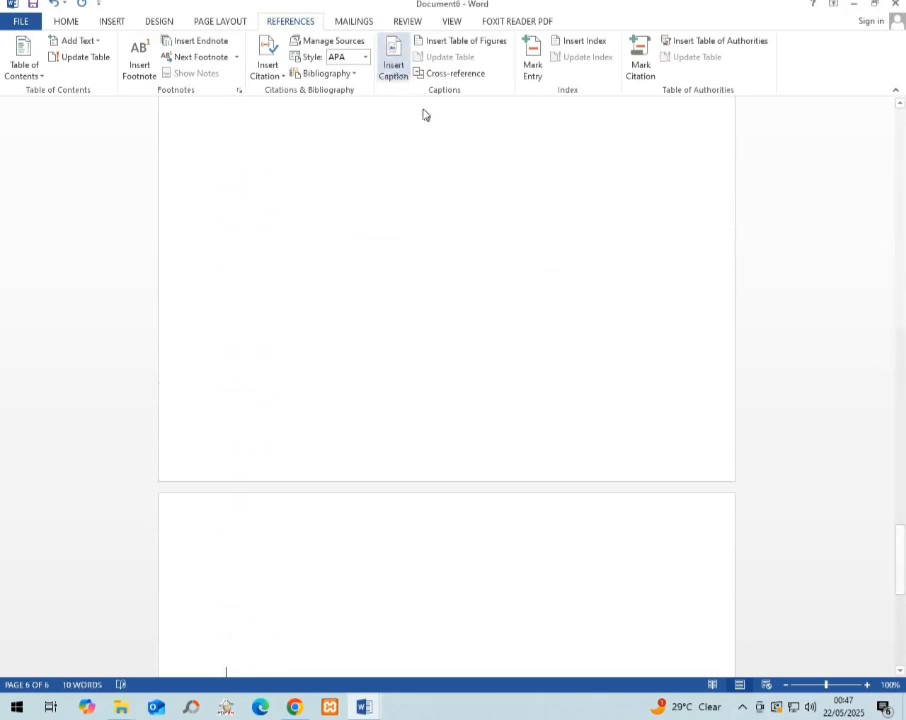
pyautogui.click(468, 403)
# Add empty lines below PRACTICAL 5 through to page 7 and insert the caption PRACTICAL 6 there
pyautogui.press('Return')
pyautogui.press('Return')
pyautogui.press('Return')
pyautogui.press('Return')
pyautogui.press('Return')
pyautogui.press('Return')
pyautogui.press('Return')
pyautogui.press('Return')
pyautogui.press('Return')
pyautogui.press('Return')
pyautogui.press('Return')
pyautogui.press('Return')
pyautogui.press('Return')
pyautogui.press('Return')
pyautogui.press('Return')
pyautogui.press('Return')
pyautogui.press('Return')
pyautogui.press('Return')
pyautogui.press('Return')
pyautogui.press('Return')
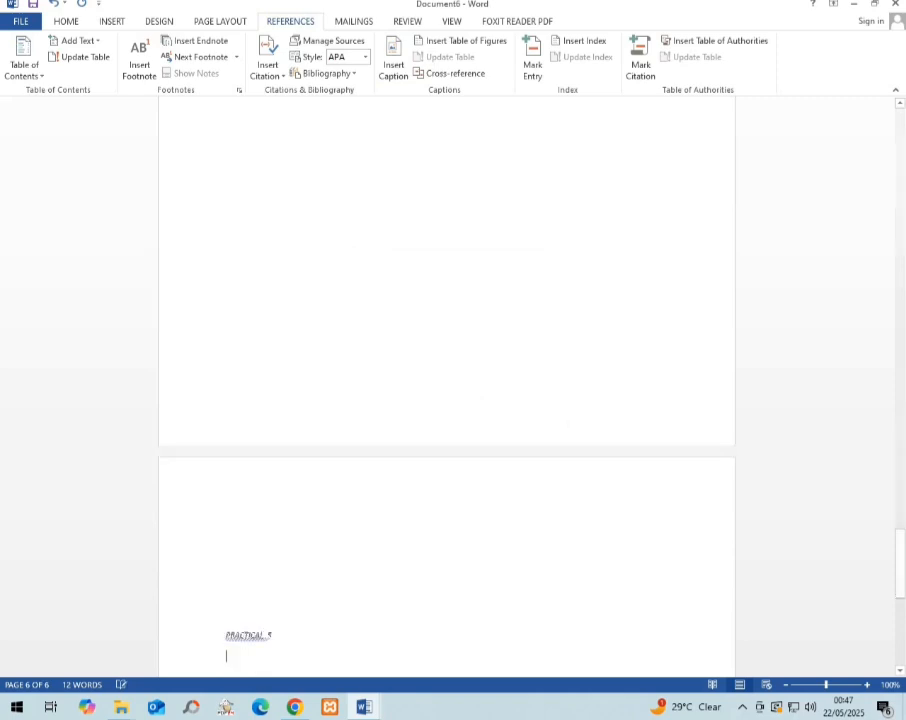
pyautogui.press('Return')
pyautogui.press('Return')
pyautogui.press('Return')
pyautogui.press('Return')
pyautogui.press('Return')
pyautogui.press('Return')
pyautogui.press('Return')
pyautogui.press('Return')
pyautogui.press('Return')
pyautogui.press('Return')
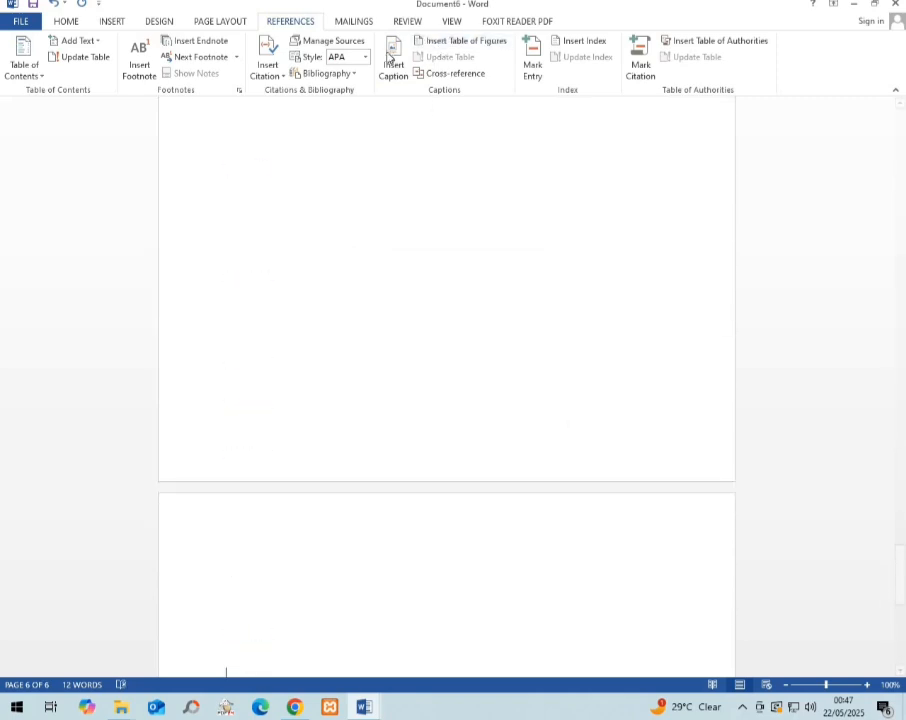
pyautogui.click(393, 68)
pyautogui.press('Return')
pyautogui.press('Return')
pyautogui.press('Return')
pyautogui.press('Return')
pyautogui.press('Return')
pyautogui.press('Return')
pyautogui.press('Return')
pyautogui.press('Return')
pyautogui.press('Return')
pyautogui.press('Return')
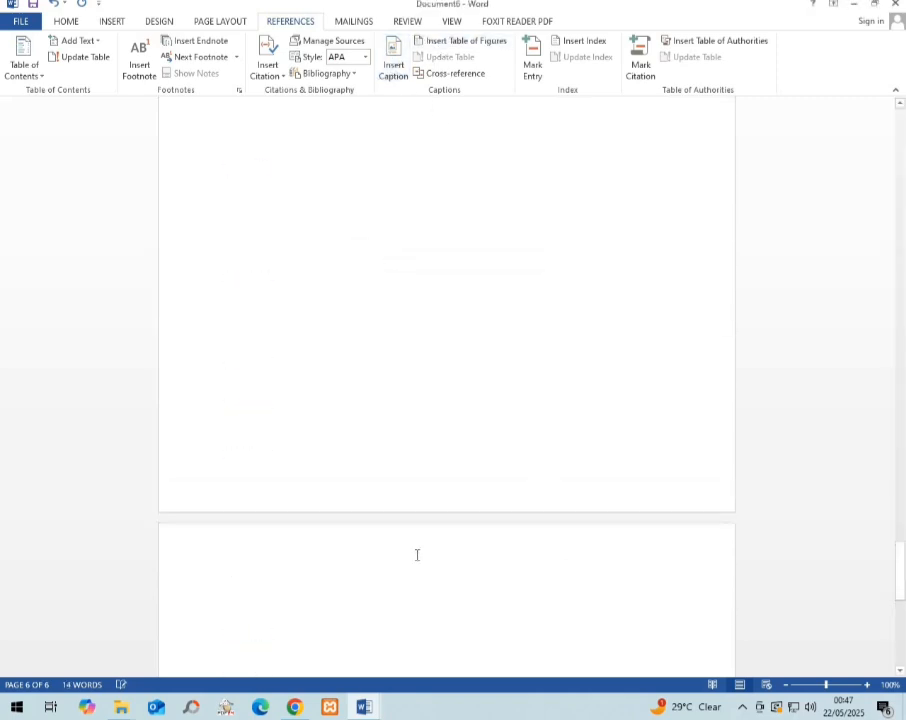
# Insert a table of figures for the PRACTICAL caption label at the start of the document, with right-aligned page numbers and a dotted leader
pyautogui.scroll(20, 417, 555)
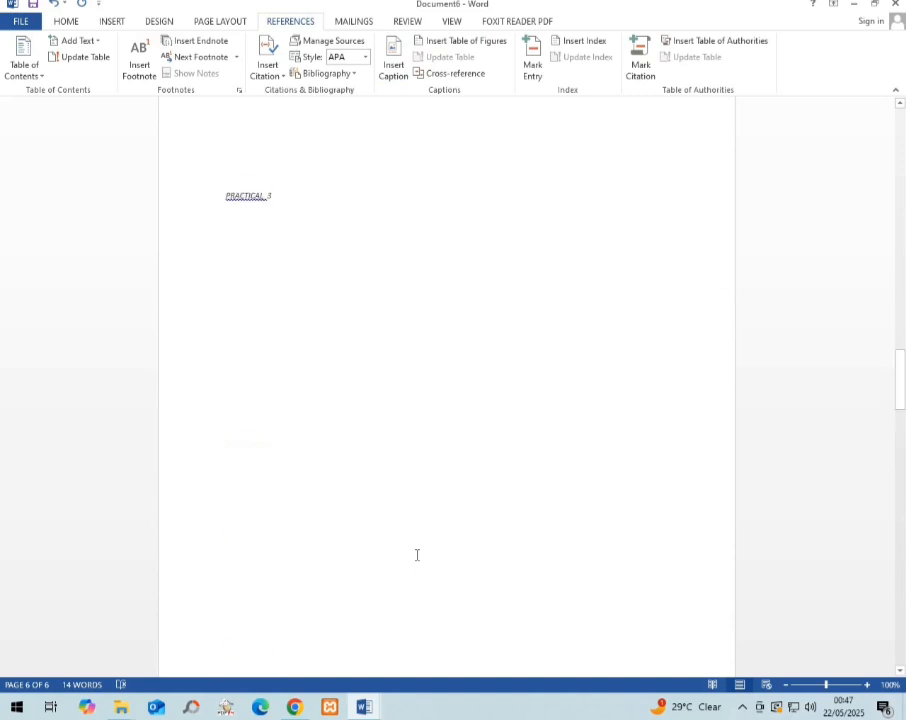
pyautogui.hotkey('ctrl', 'Home')
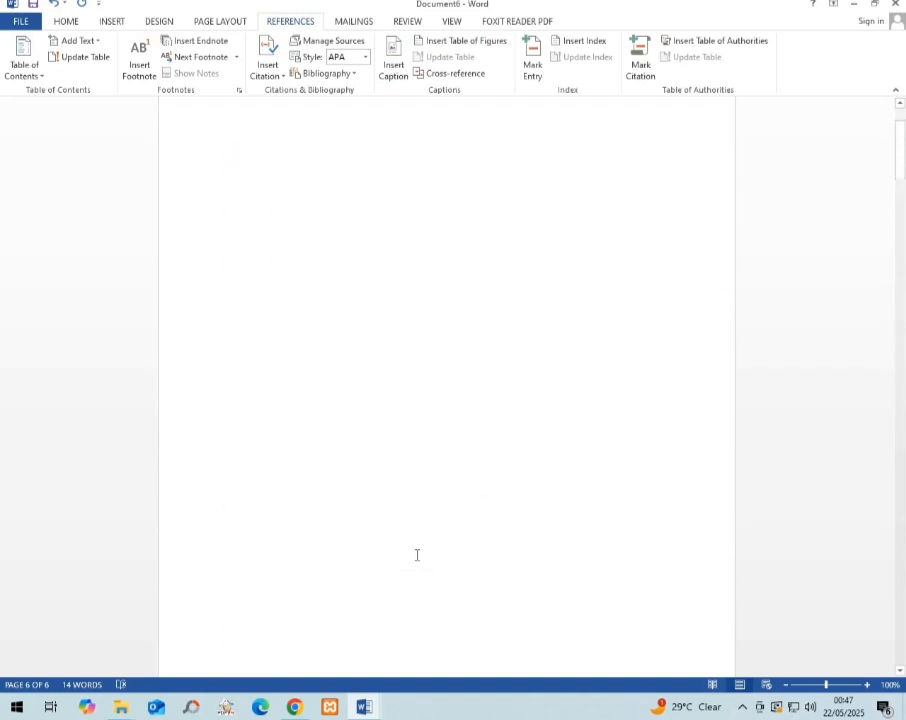
pyautogui.click(459, 45)
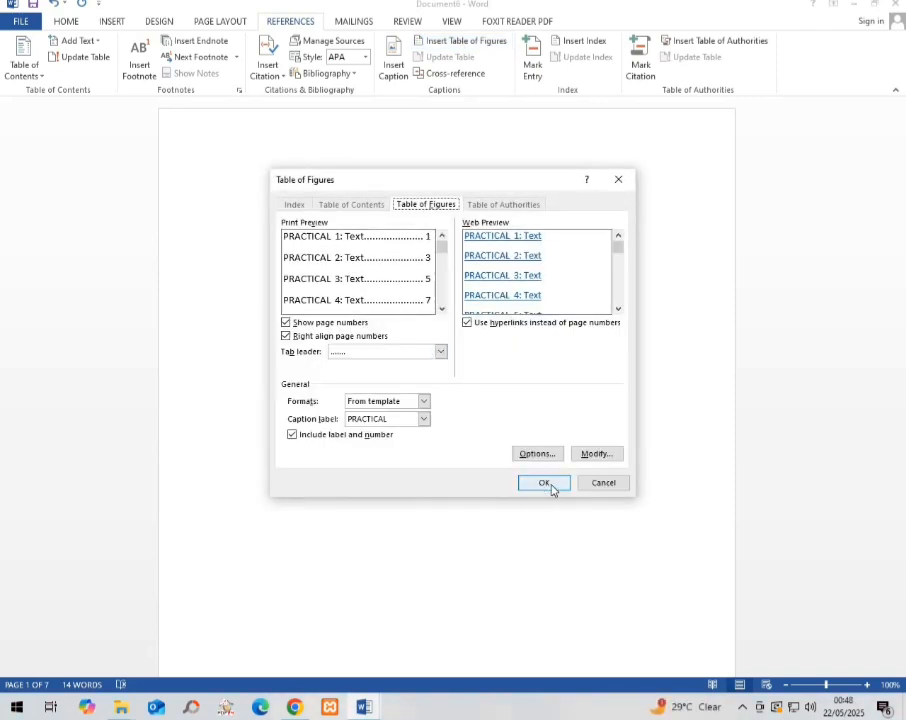
pyautogui.click(544, 482)
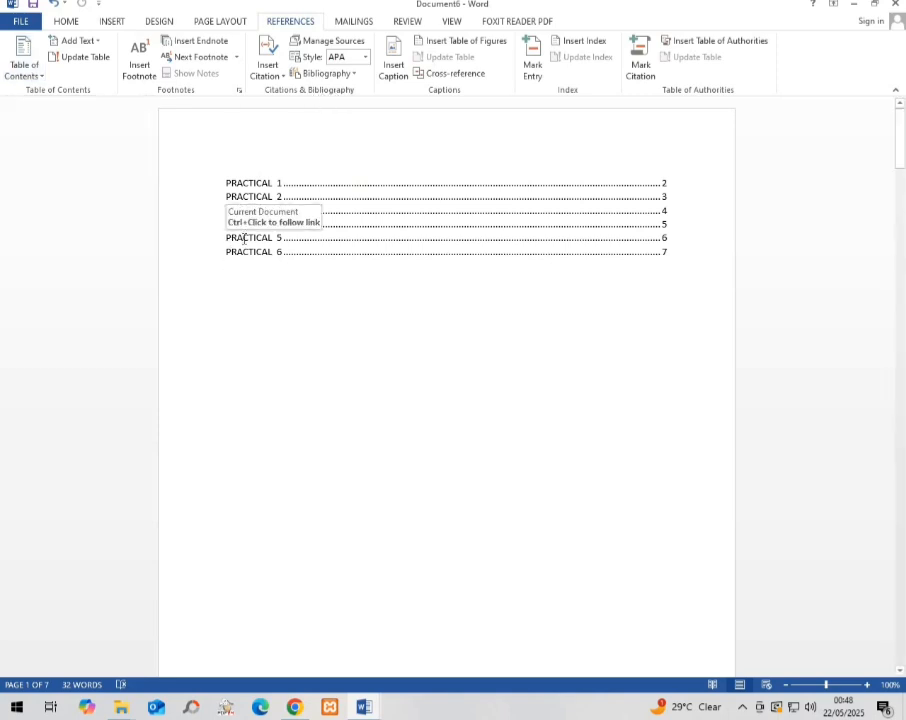
# Follow the PRACTICAL 5 link in the table of figures to its caption and return to the table on page 1
pyautogui.scroll(-10, 313, 287)
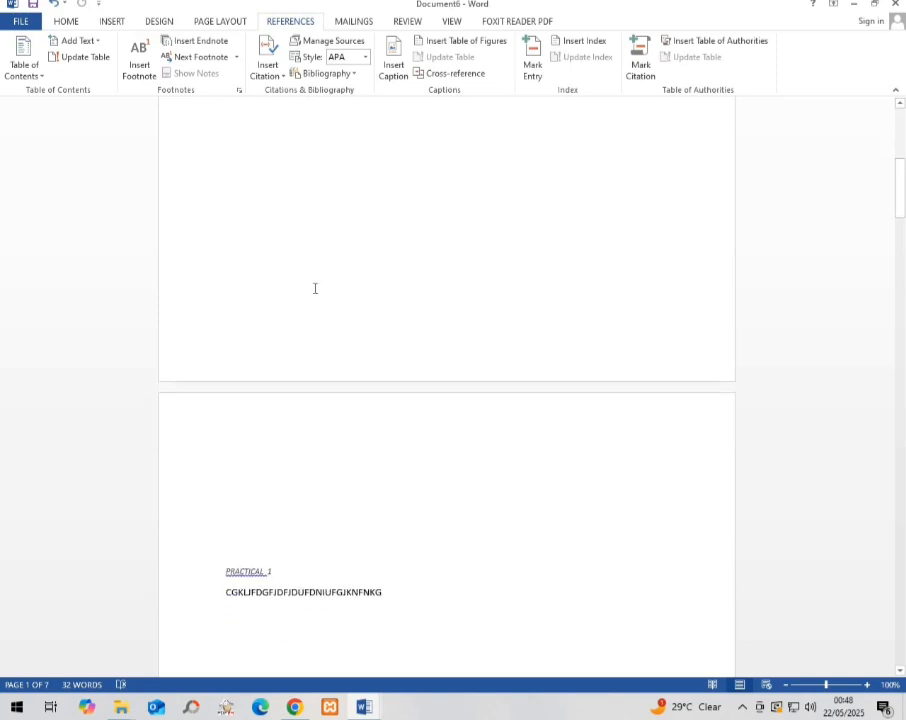
pyautogui.scroll(10, 314, 288)
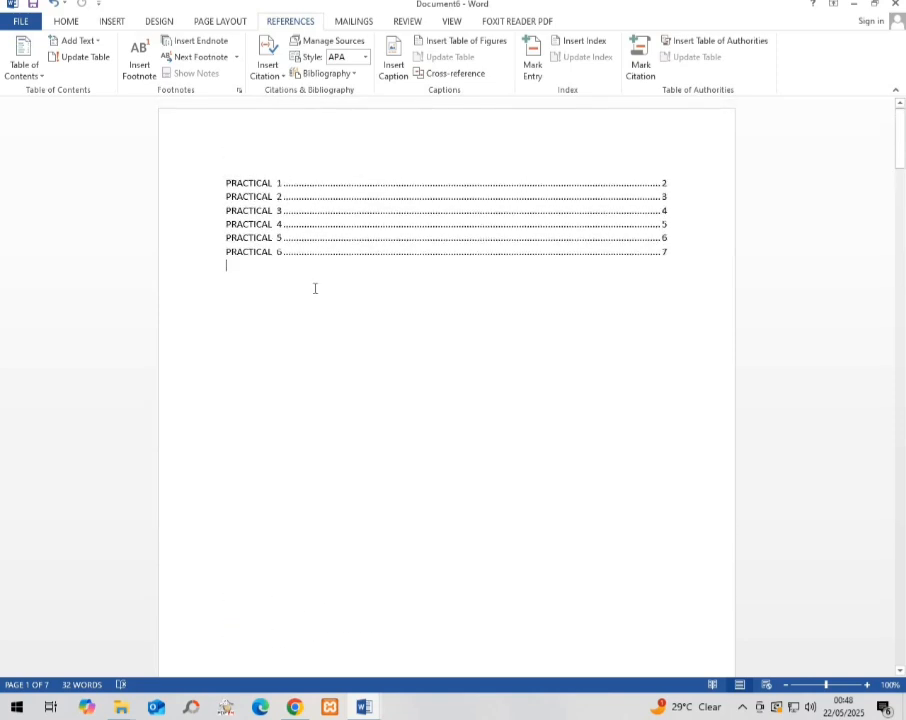
pyautogui.keyDown('ctrl'); pyautogui.click(258, 243); pyautogui.keyUp('ctrl')
pyautogui.scroll(20, 268, 247)
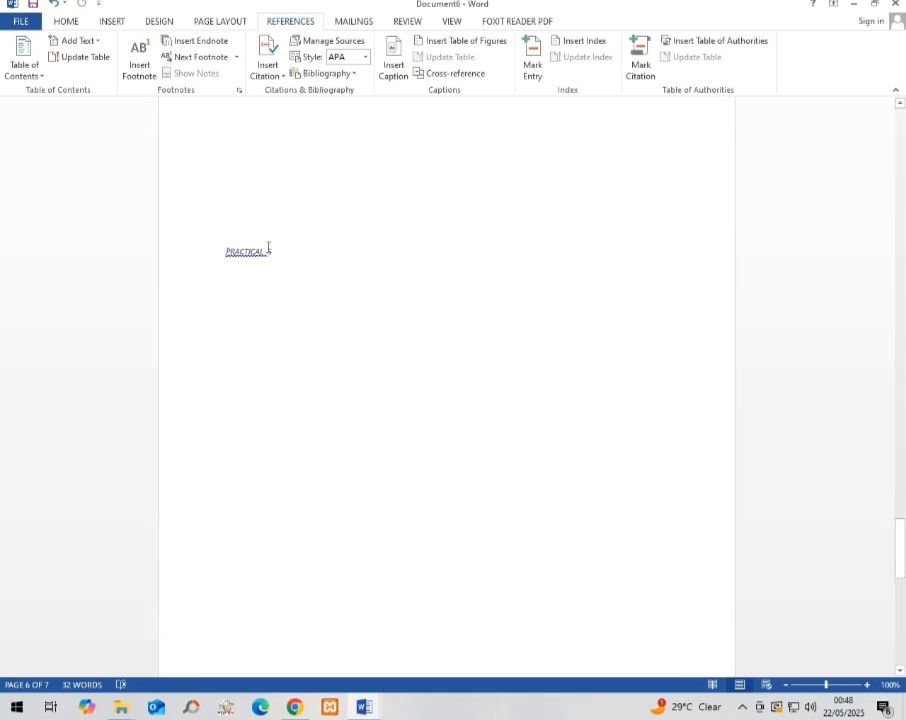
pyautogui.scroll(20, 268, 247)
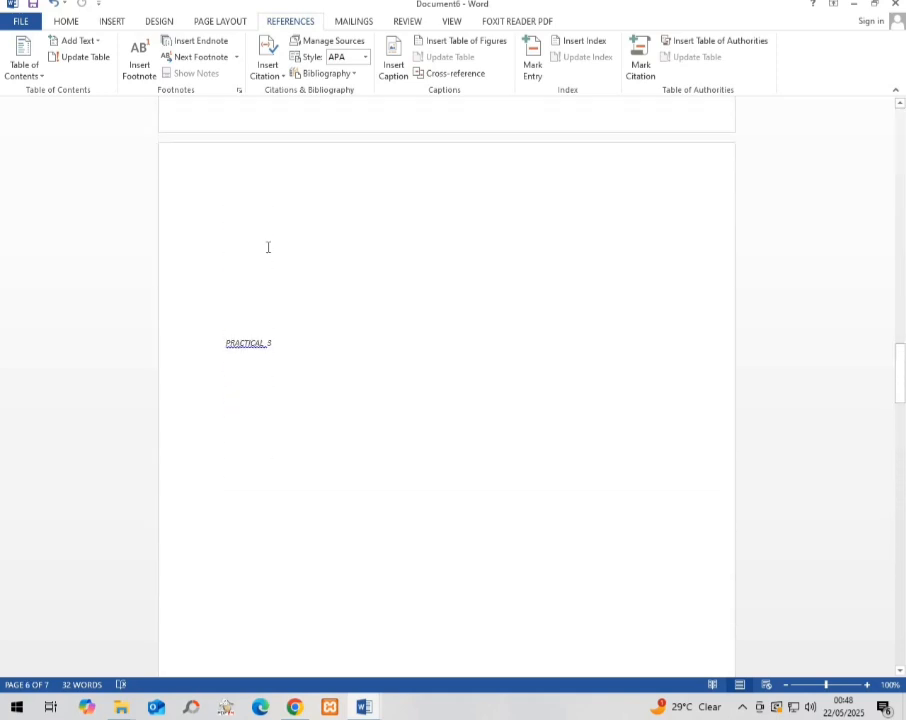
pyautogui.scroll(4, 268, 247)
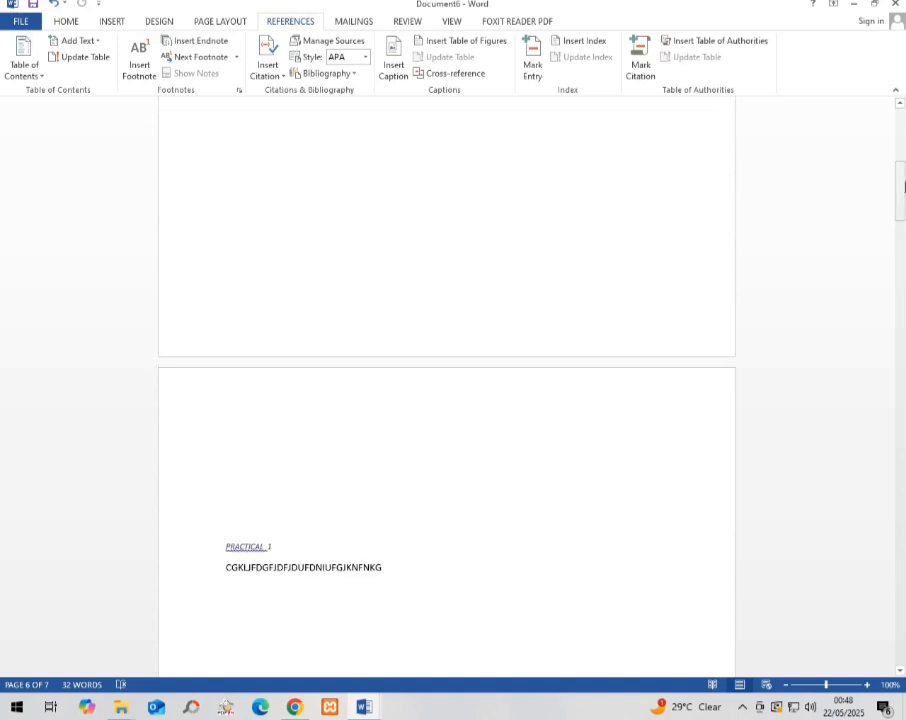
pyautogui.moveTo(902, 173); pyautogui.dragTo(902, 105)
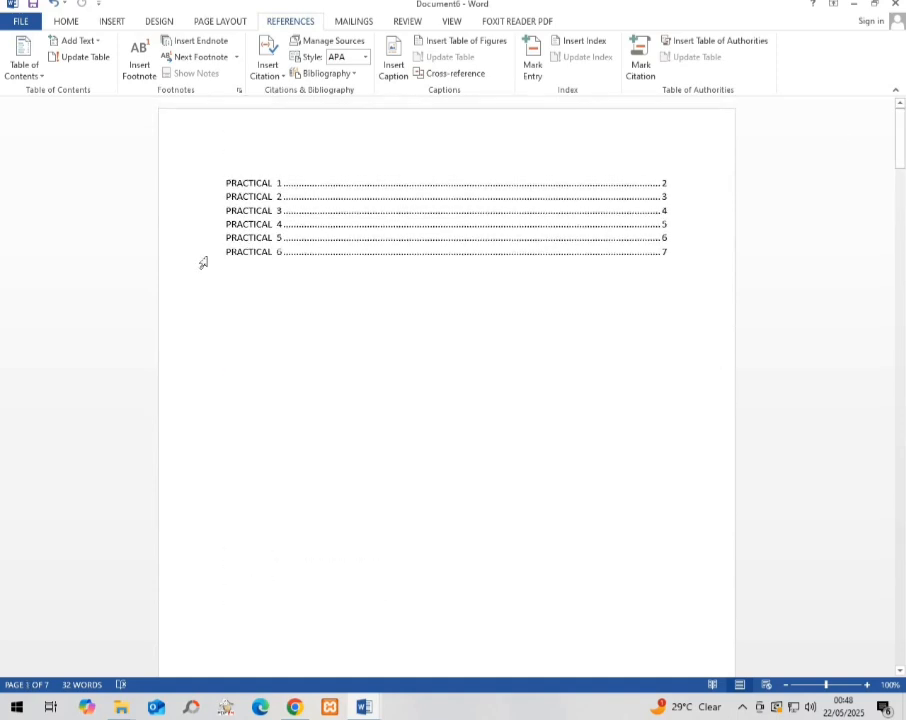
# Follow the PRACTICAL 6 link in the table of figures and look back through the preceding caption pages
pyautogui.click(258, 252)
pyautogui.keyDown('ctrl'); pyautogui.click(258, 252); pyautogui.keyUp('ctrl')
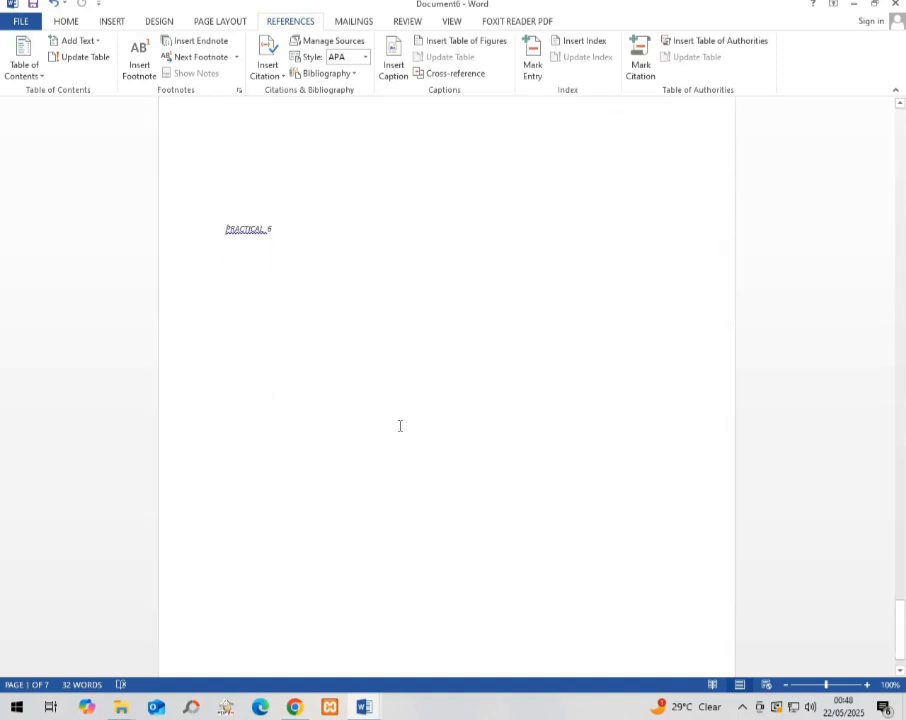
pyautogui.scroll(8, 394, 420)
pyautogui.scroll(20, 400, 422)
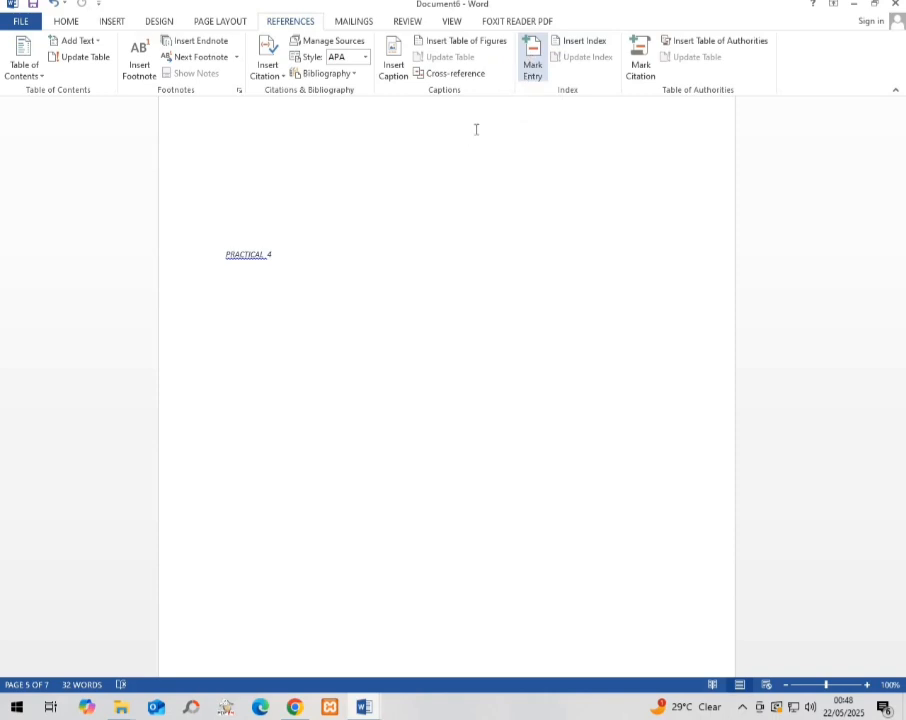
# View the Mark Index Entry and Mark Citation dialogs, closing each without marking anything
pyautogui.click(533, 66)
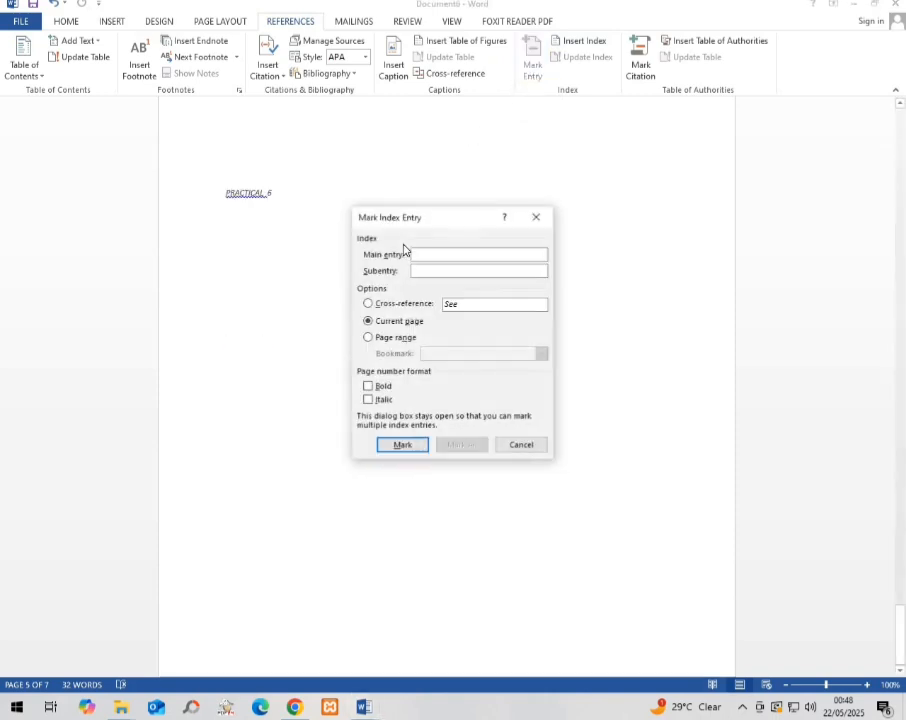
pyautogui.click(536, 217)
pyautogui.click(640, 60)
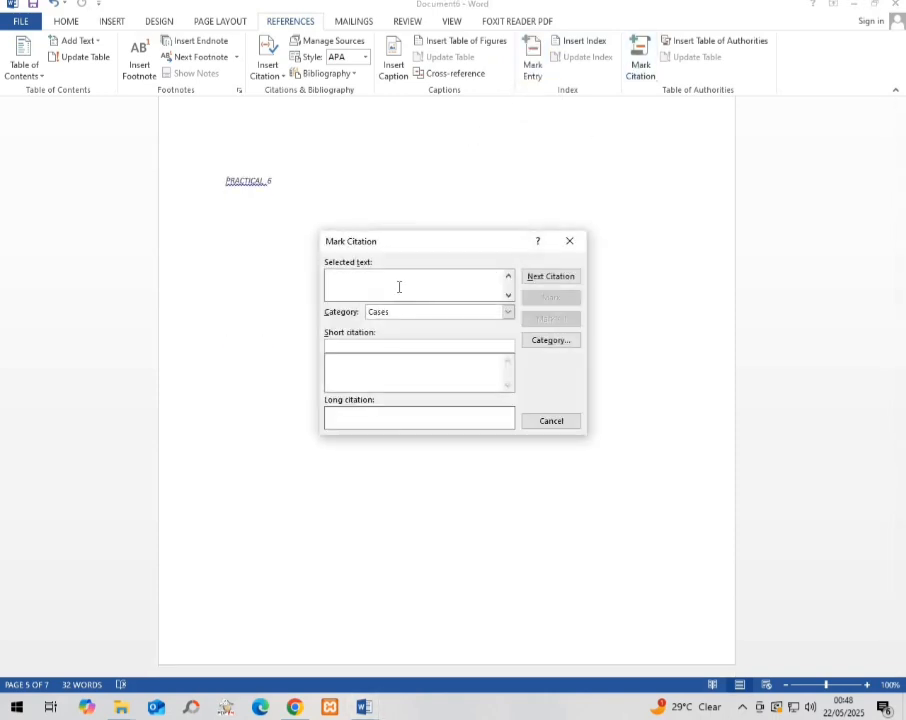
pyautogui.click(569, 243)
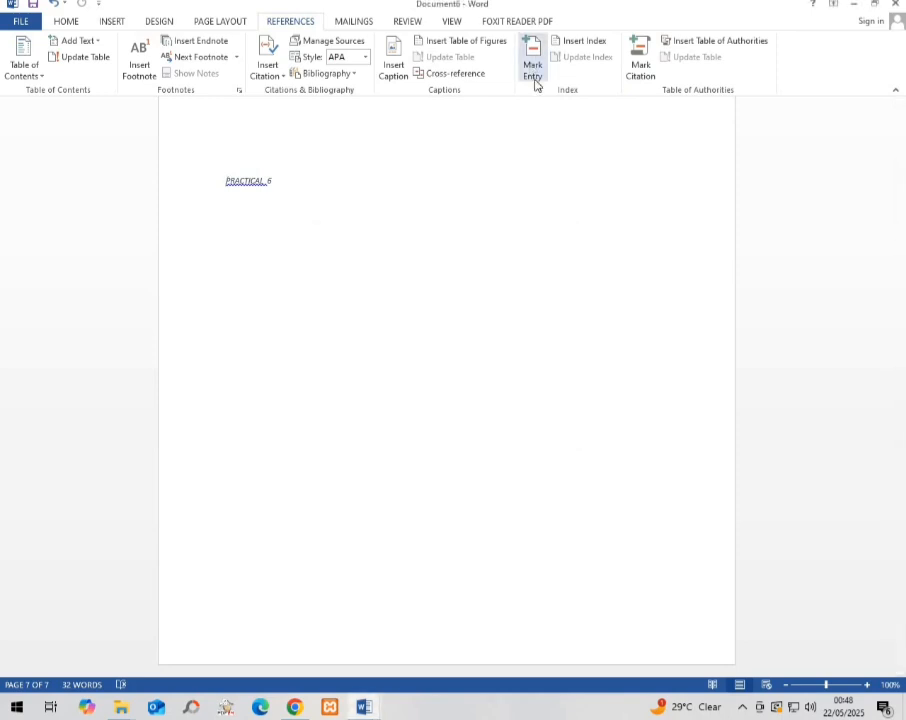